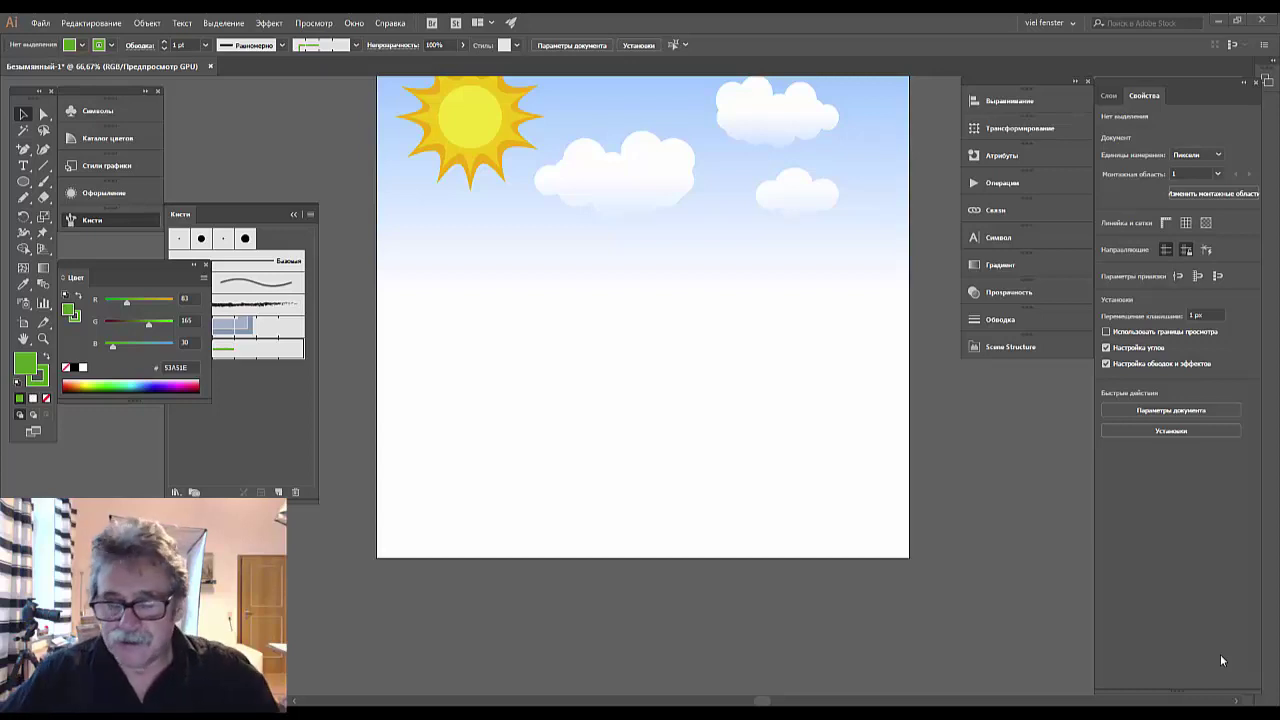
# Draw a large green ellipse over the artboard's lower edge, flattened to 1139.943 × 779.961 px
pyautogui.click(24, 182)
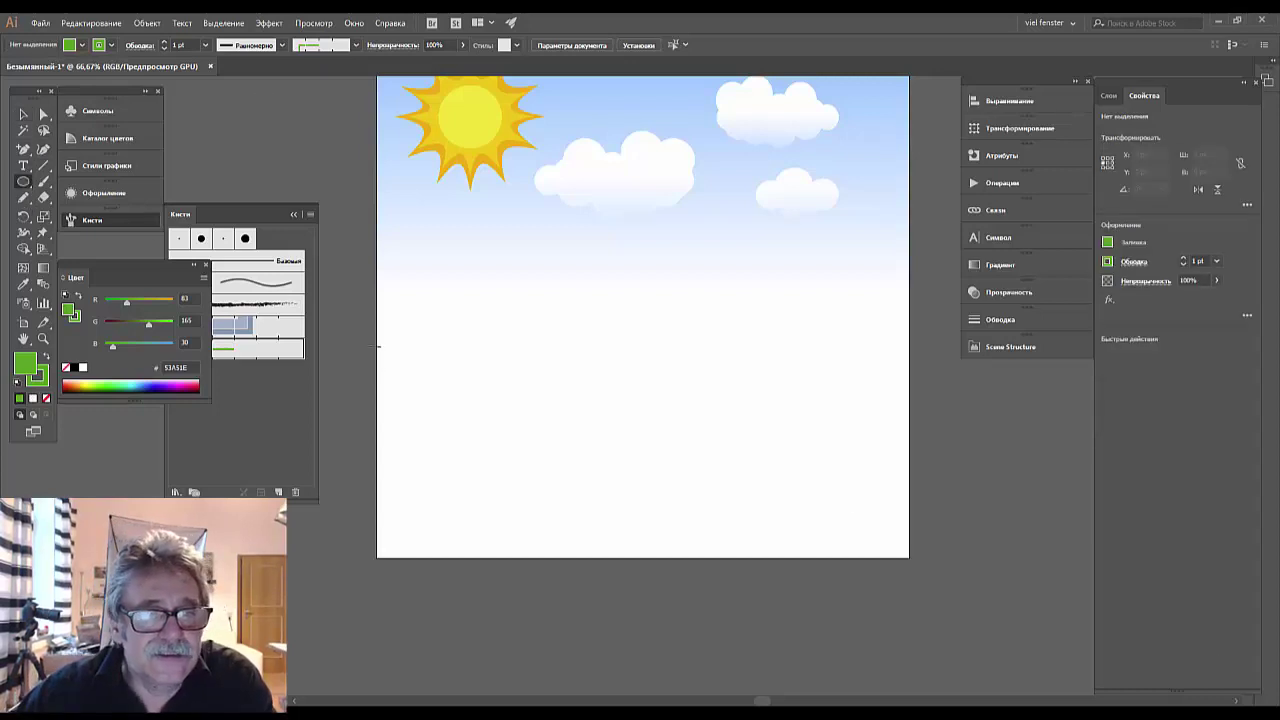
pyautogui.moveTo(363, 336)
pyautogui.mouseDown()
pyautogui.moveTo(709, 635)
pyautogui.moveTo(750, 629)
pyautogui.moveTo(715, 652)
pyautogui.moveTo(714, 688)
pyautogui.moveTo(786, 672)
pyautogui.mouseUp()
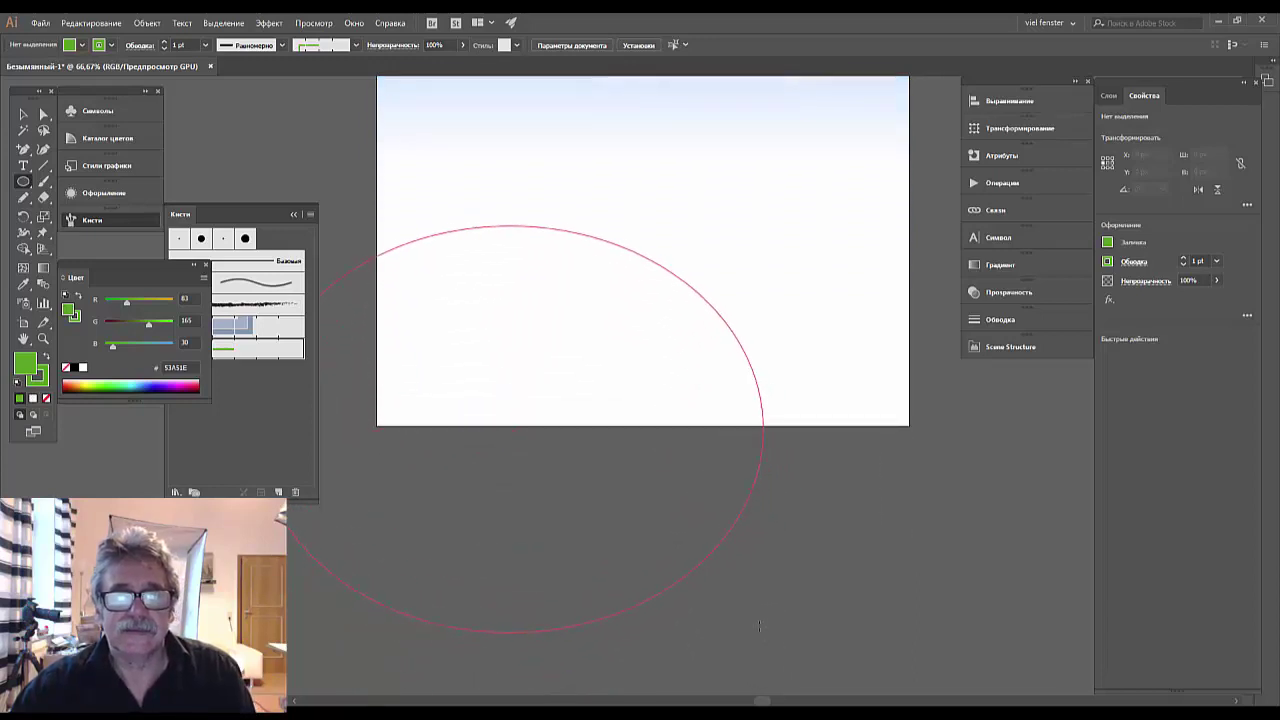
pyautogui.moveTo(786, 670); pyautogui.dragTo(830, 600)
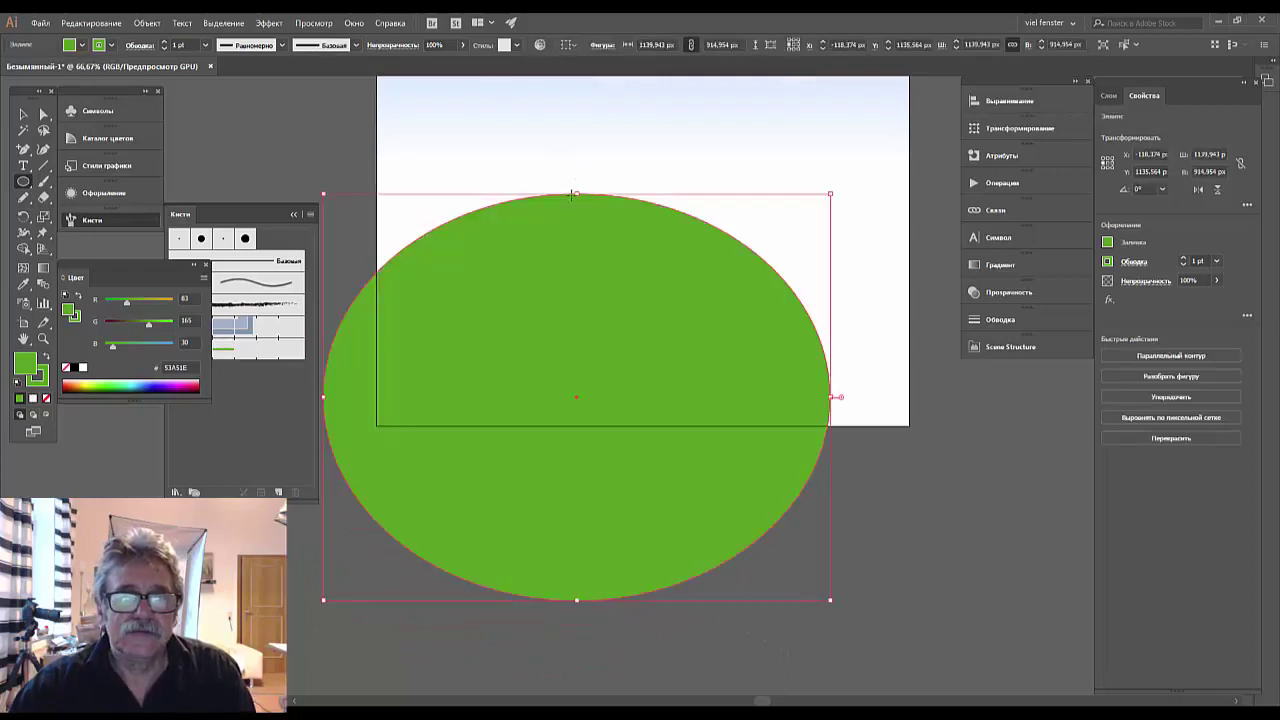
pyautogui.moveTo(572, 193); pyautogui.dragTo(572, 254)
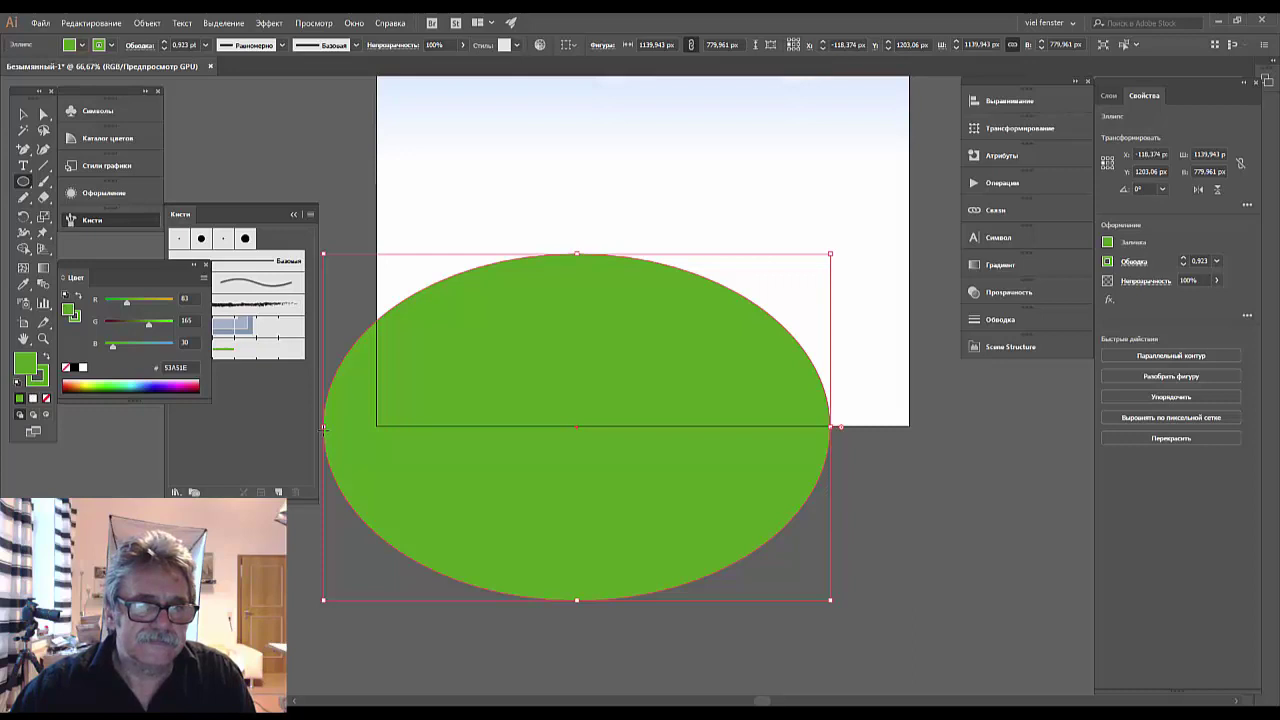
pyautogui.hotkey('ctrl', '-')
pyautogui.hotkey('ctrl', '-')
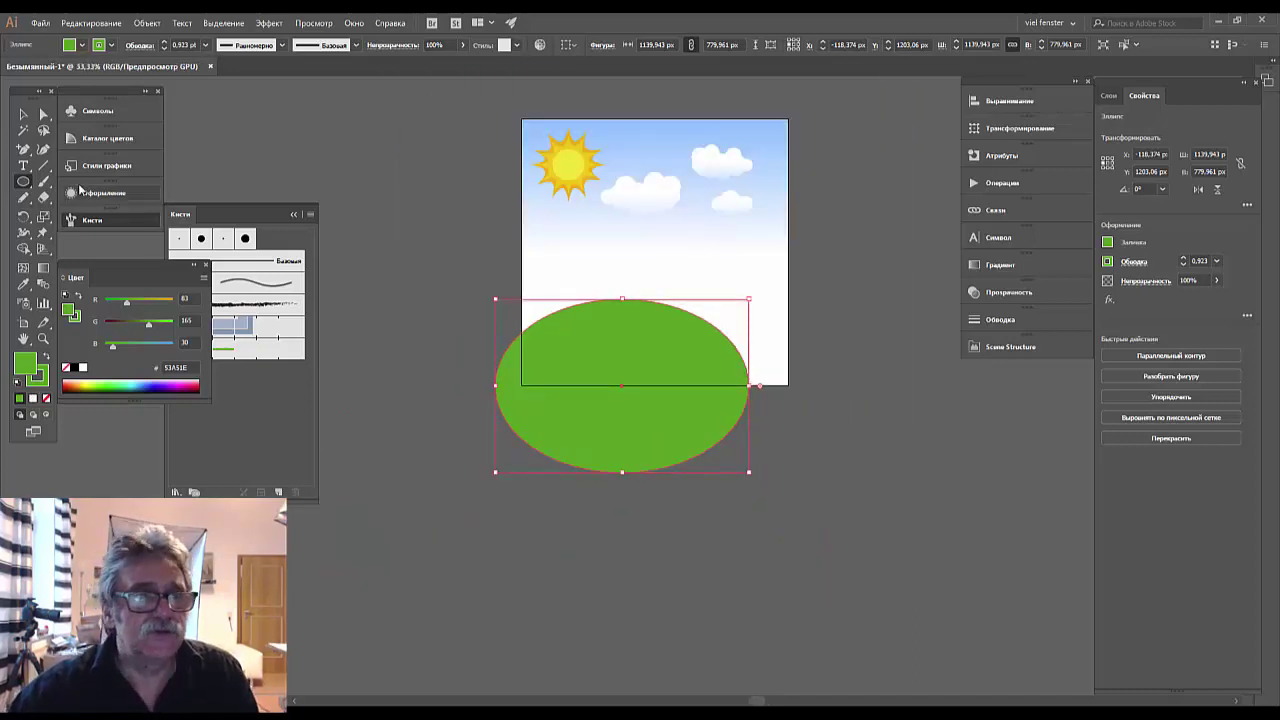
# Cut away the ellipse's left overhang using a rectangle and Pathfinder Minus Front
pyautogui.click(23, 113)
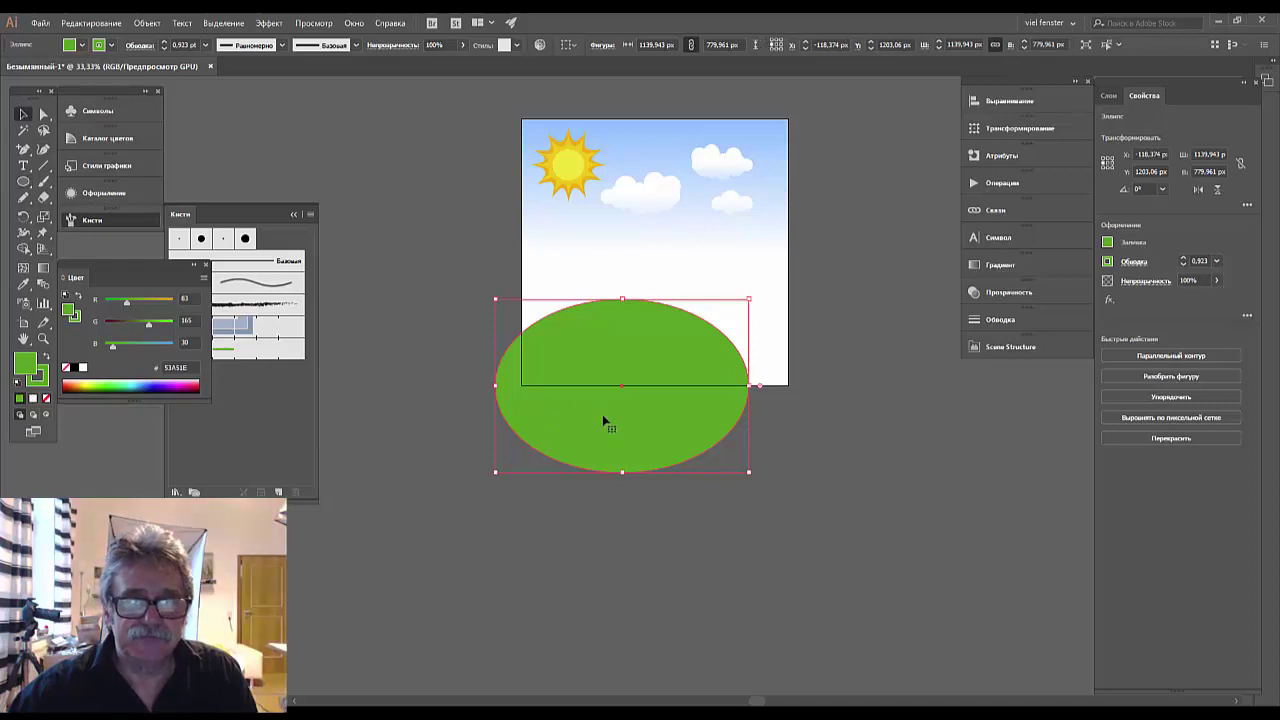
pyautogui.click(850, 451)
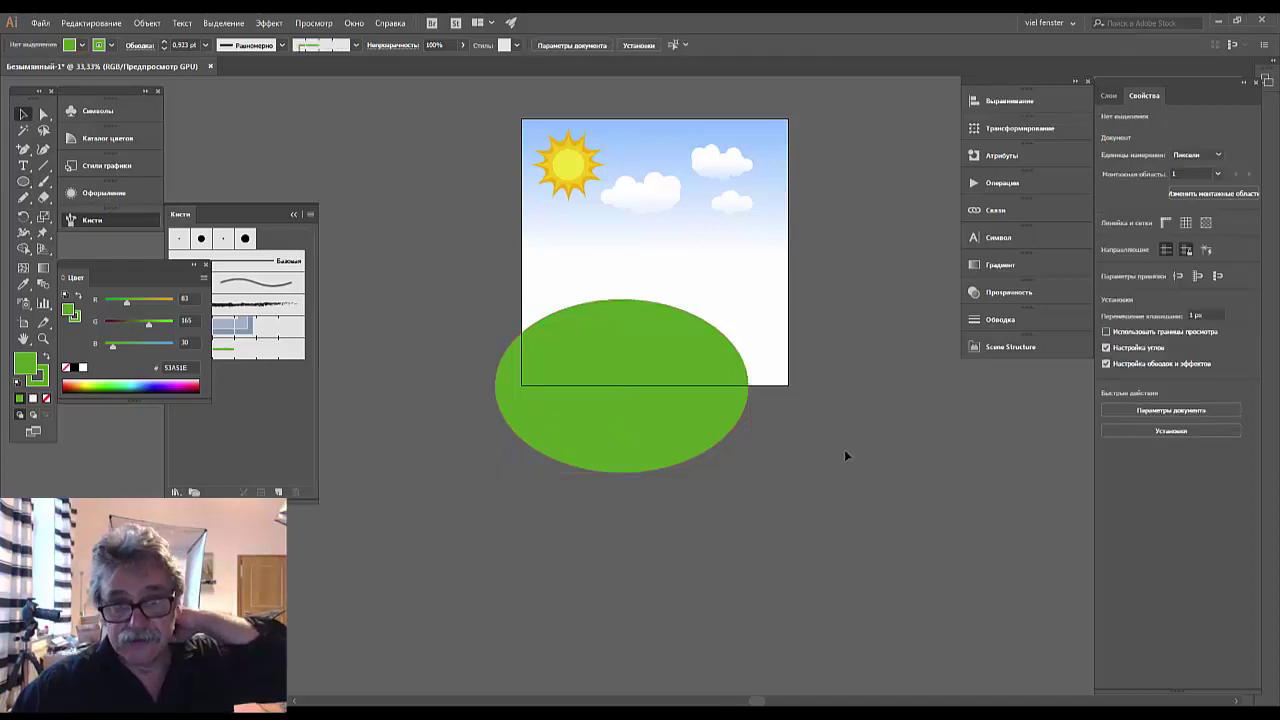
pyautogui.click(24, 183)
pyautogui.click(115, 181)
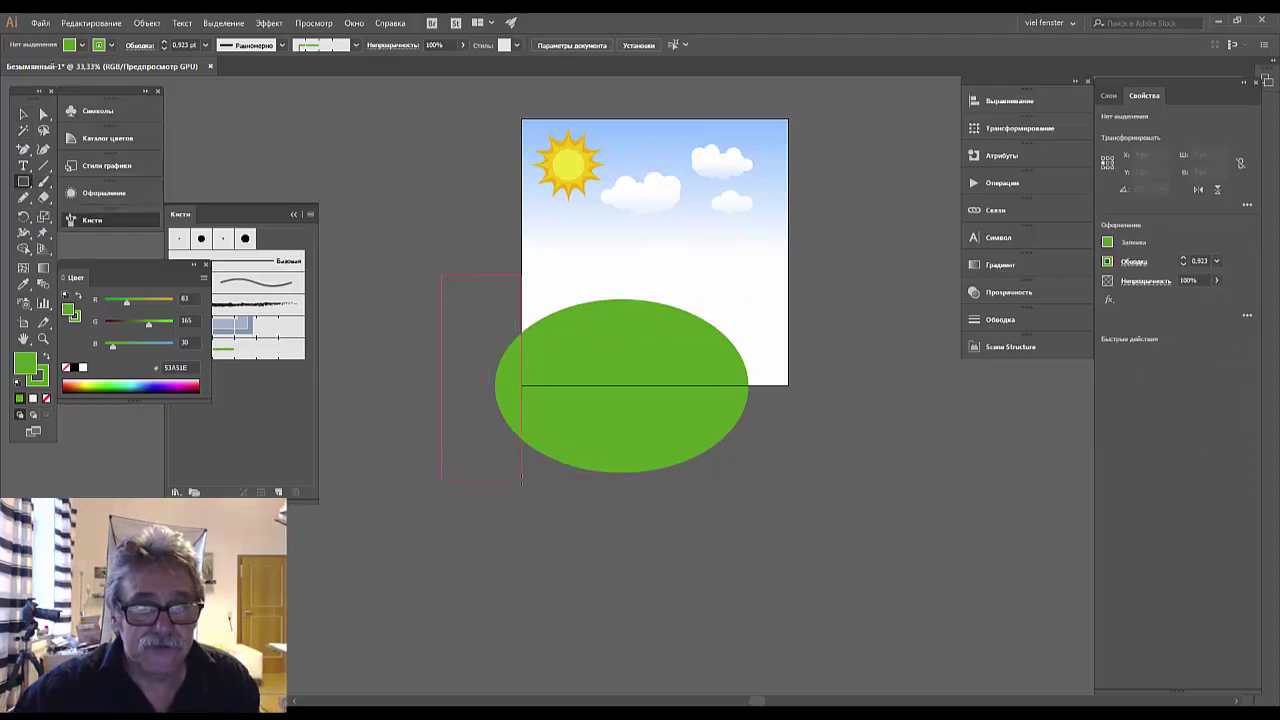
pyautogui.moveTo(472, 388); pyautogui.dragTo(521, 480)
pyautogui.click(24, 113)
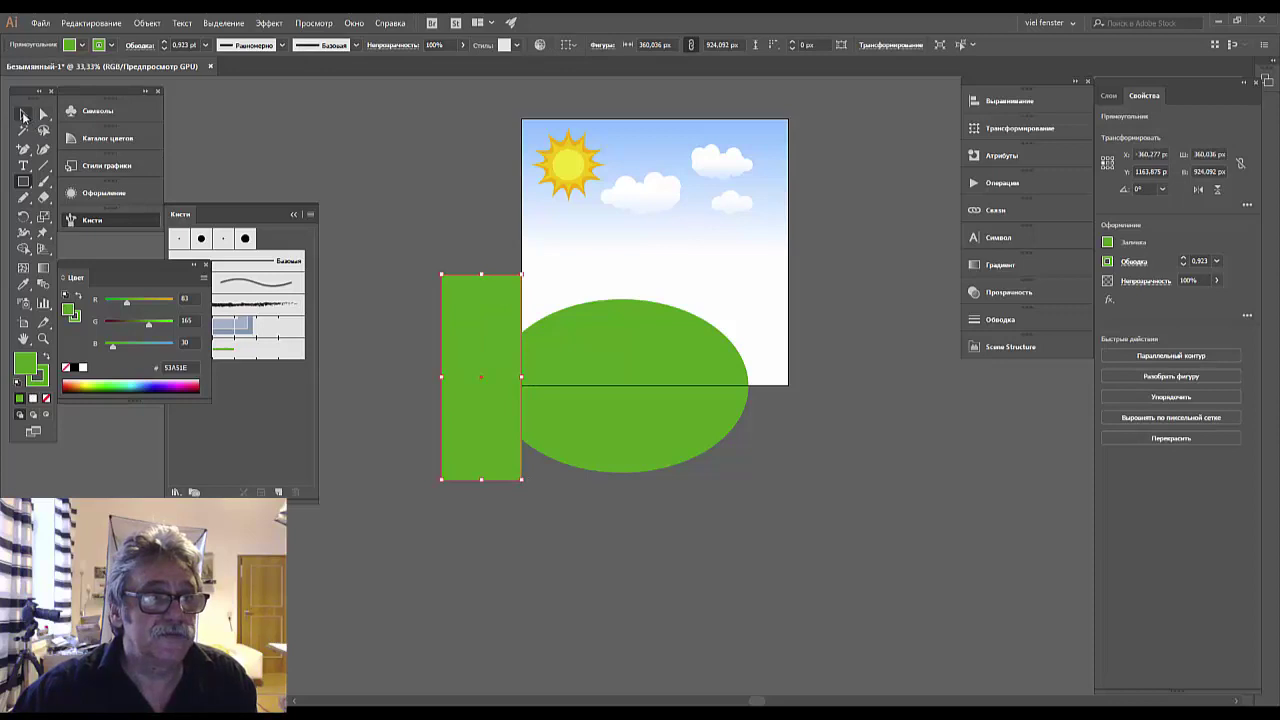
pyautogui.click(621, 435)
pyautogui.keyDown('shift'); pyautogui.click(462, 438); pyautogui.keyUp('shift')
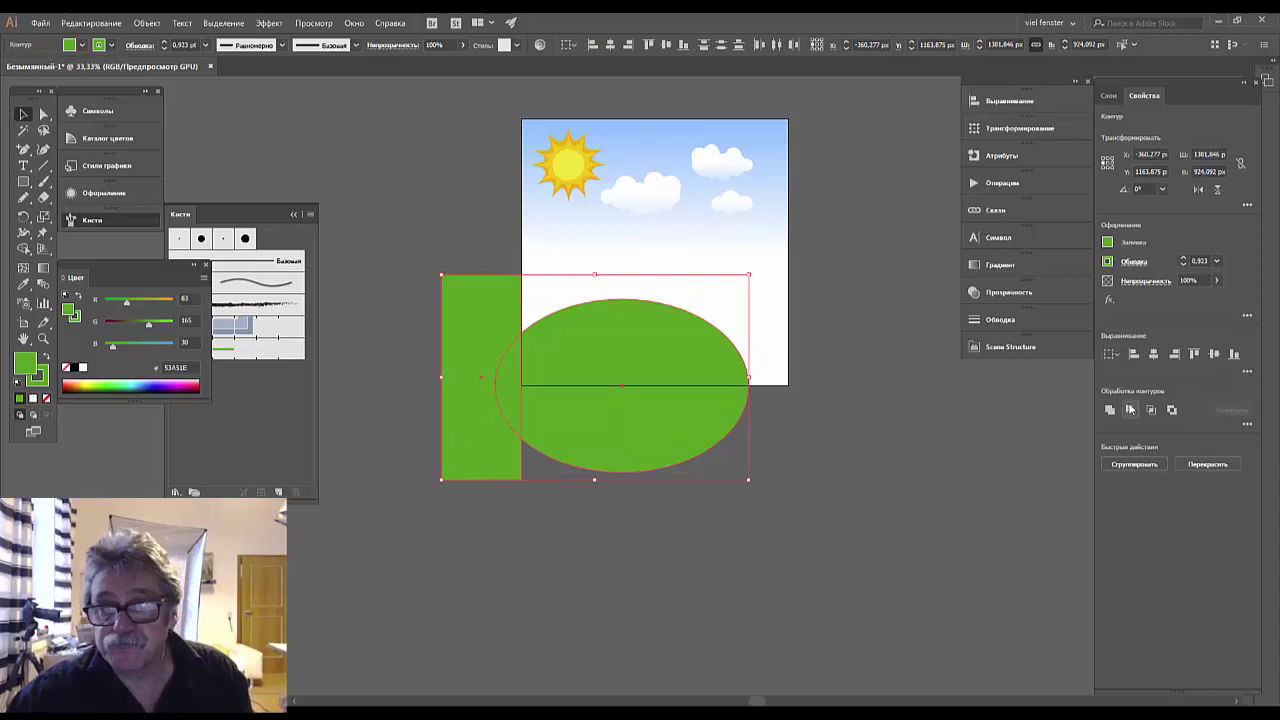
pyautogui.click(1129, 409)
pyautogui.click(449, 383)
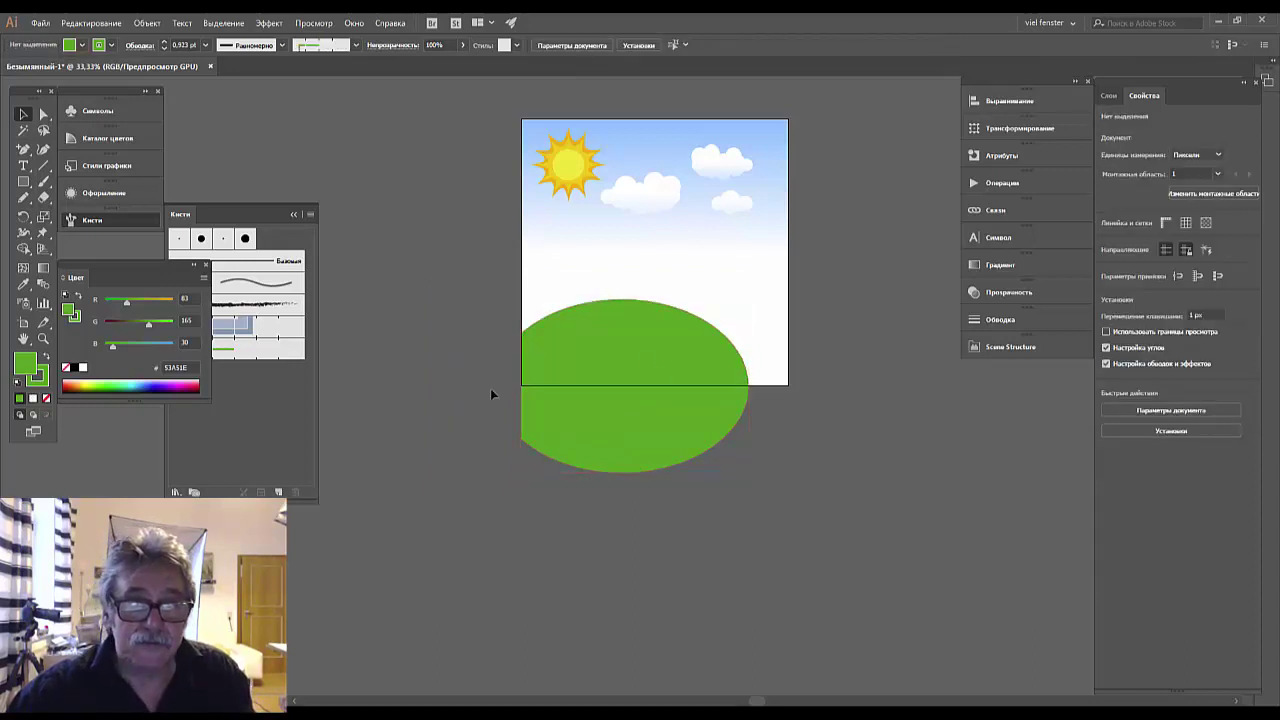
# Cut away the ellipse's lower half with a second rectangle, leaving the hill dome
pyautogui.click(23, 181)
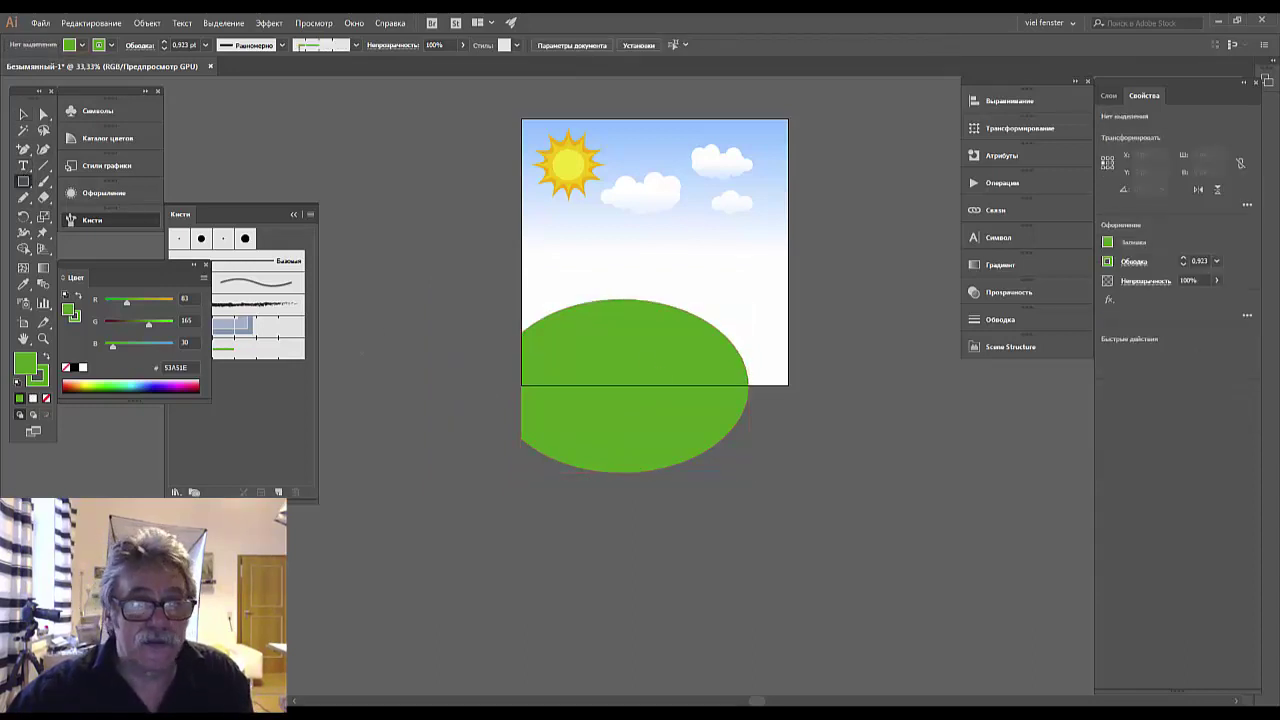
pyautogui.moveTo(514, 390); pyautogui.dragTo(783, 488)
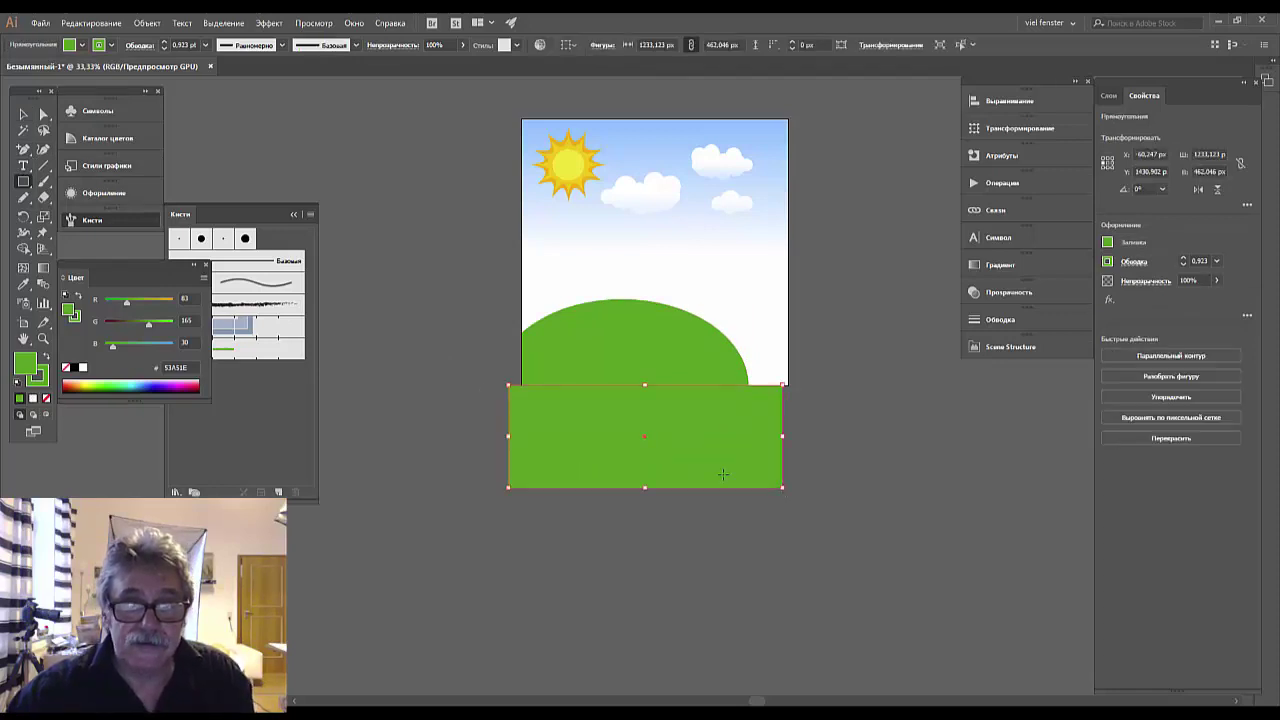
pyautogui.click(22, 118)
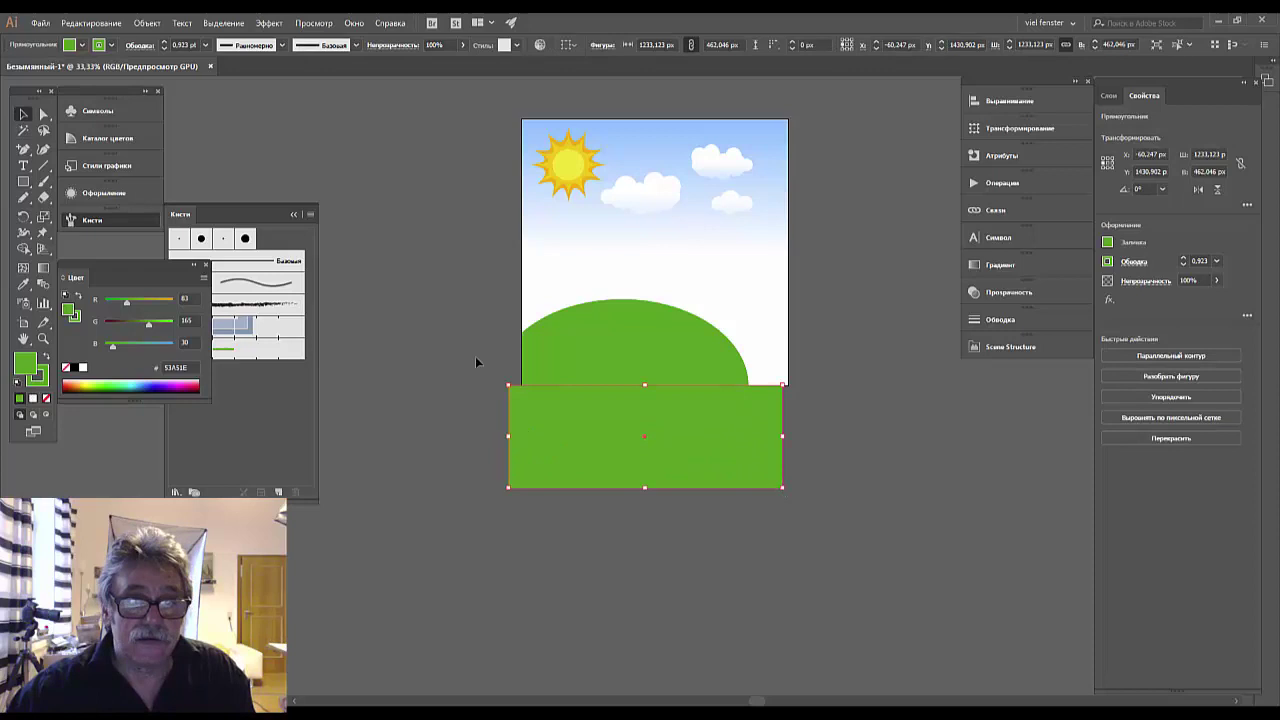
pyautogui.keyDown('shift'); pyautogui.click(632, 350); pyautogui.keyUp('shift')
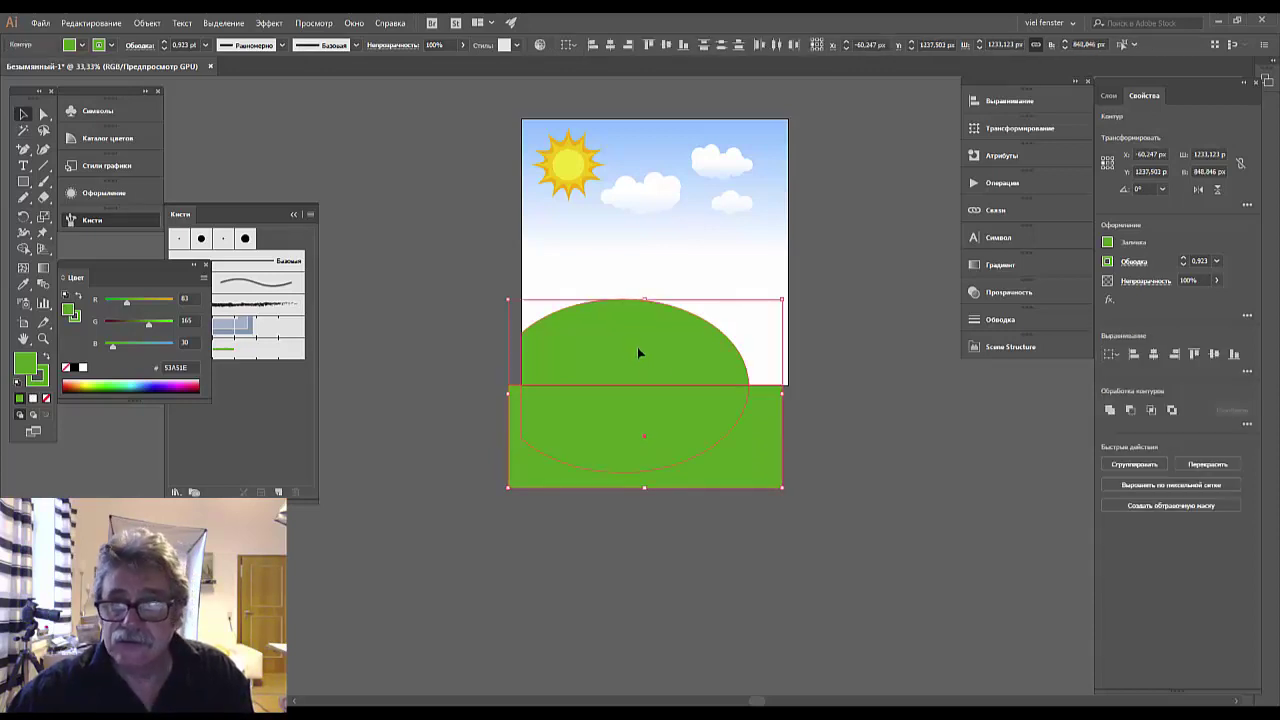
pyautogui.click(1129, 412)
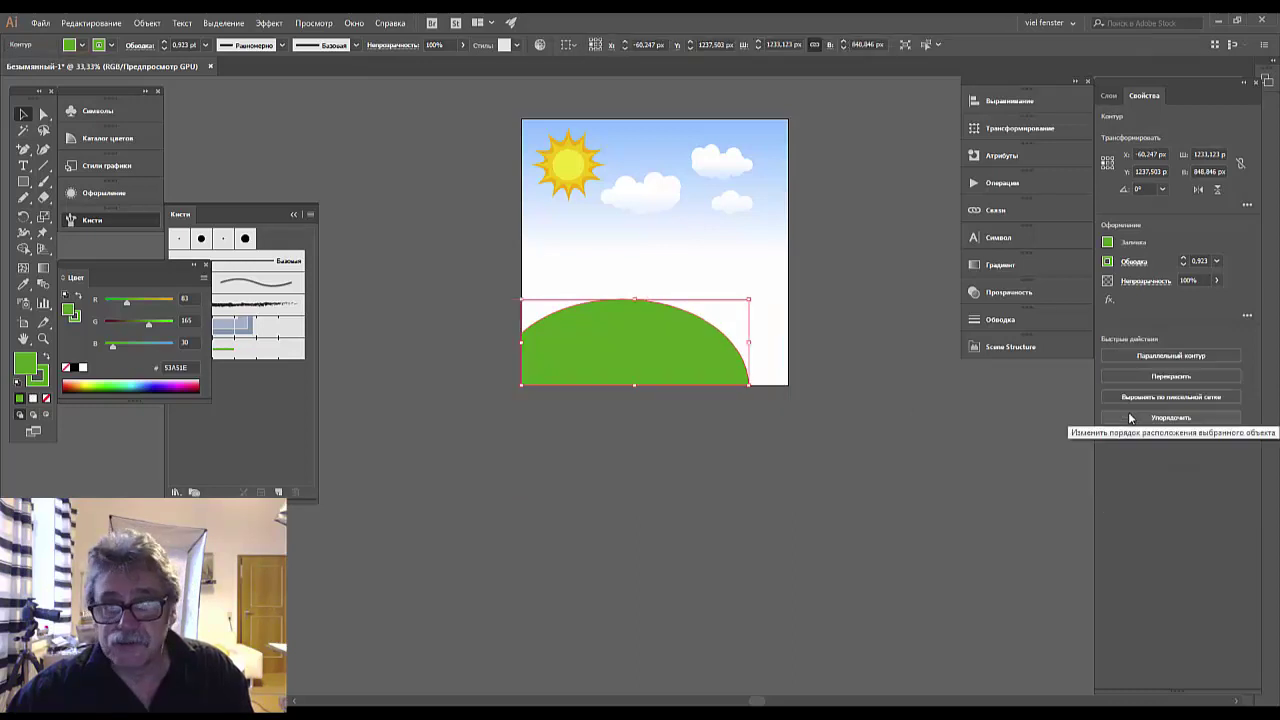
pyautogui.click(844, 480)
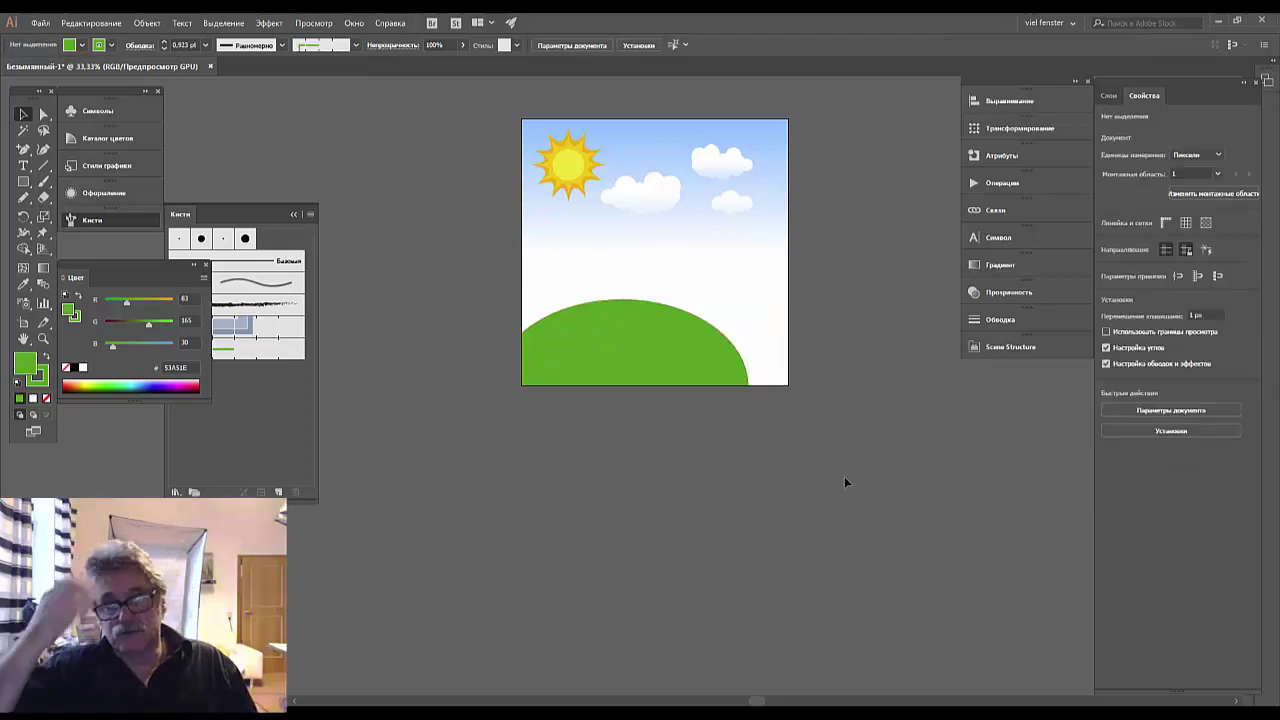
# Move the hill's bottom-right anchor right to X 1112.87 px for a gentler slope
pyautogui.click(726, 371)
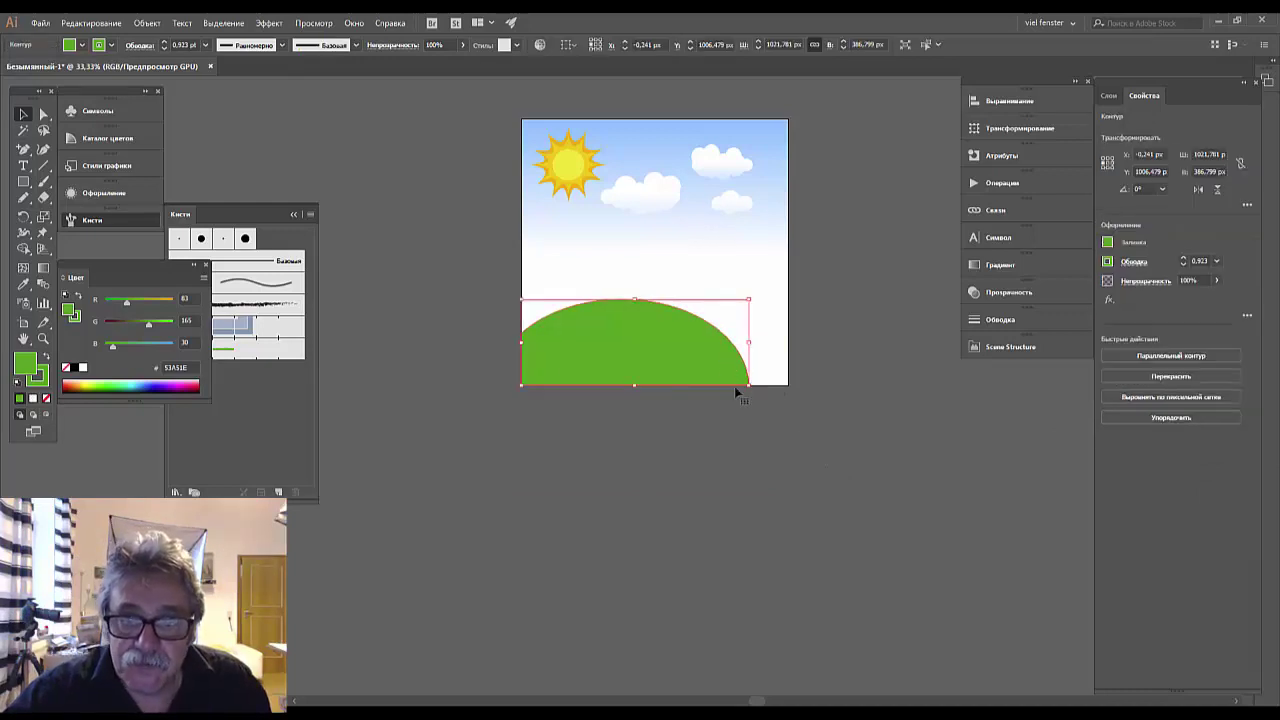
pyautogui.click(45, 115)
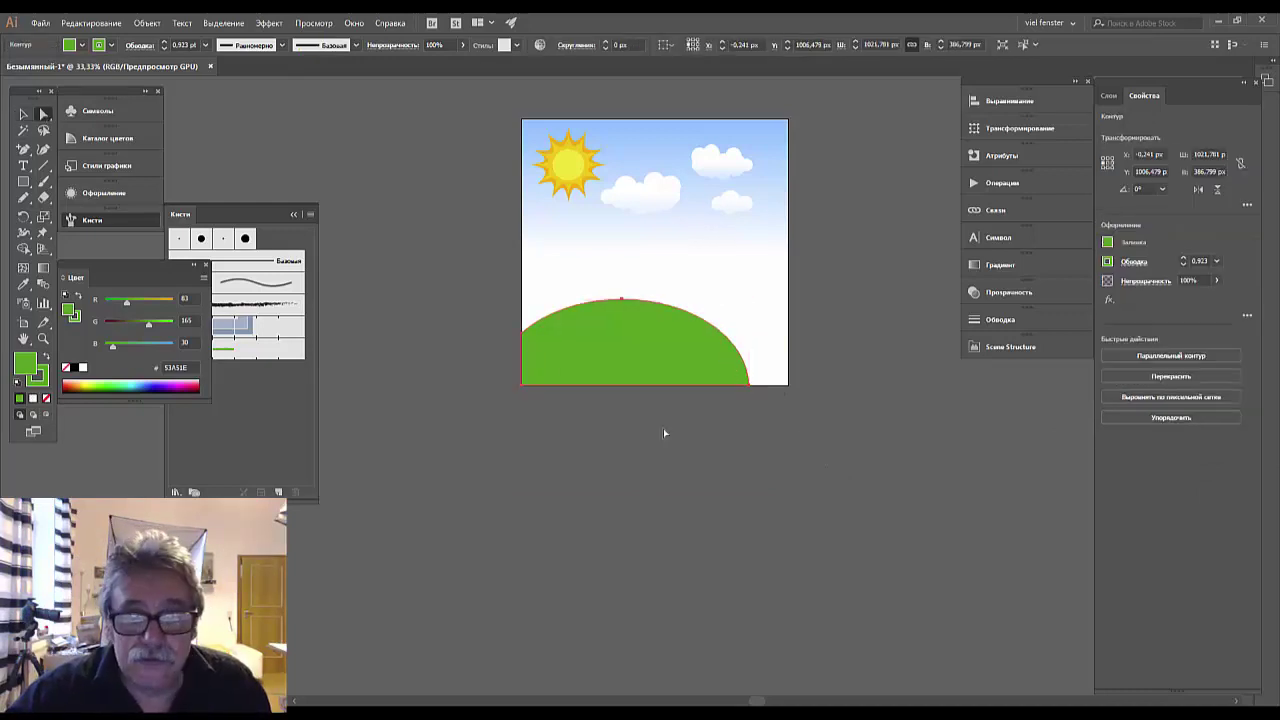
pyautogui.click(751, 390)
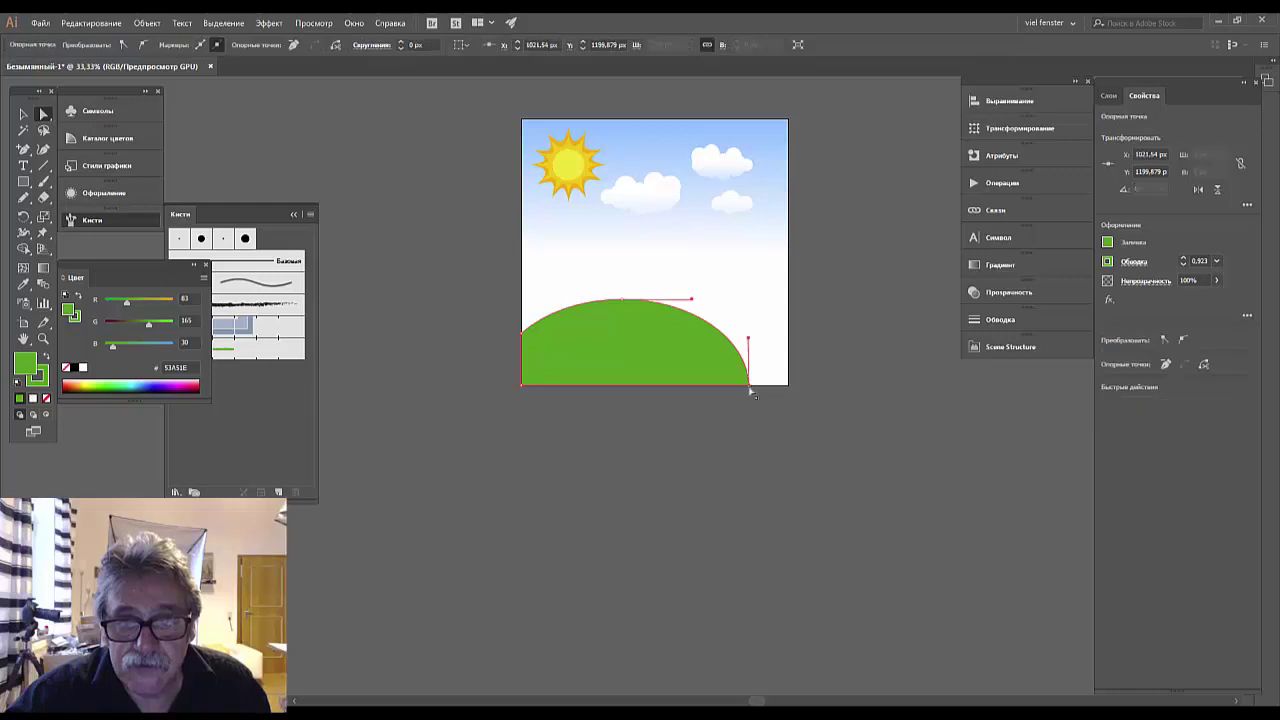
pyautogui.moveTo(753, 389)
pyautogui.mouseDown()
pyautogui.moveTo(753, 343)
pyautogui.moveTo(734, 331)
pyautogui.mouseUp()
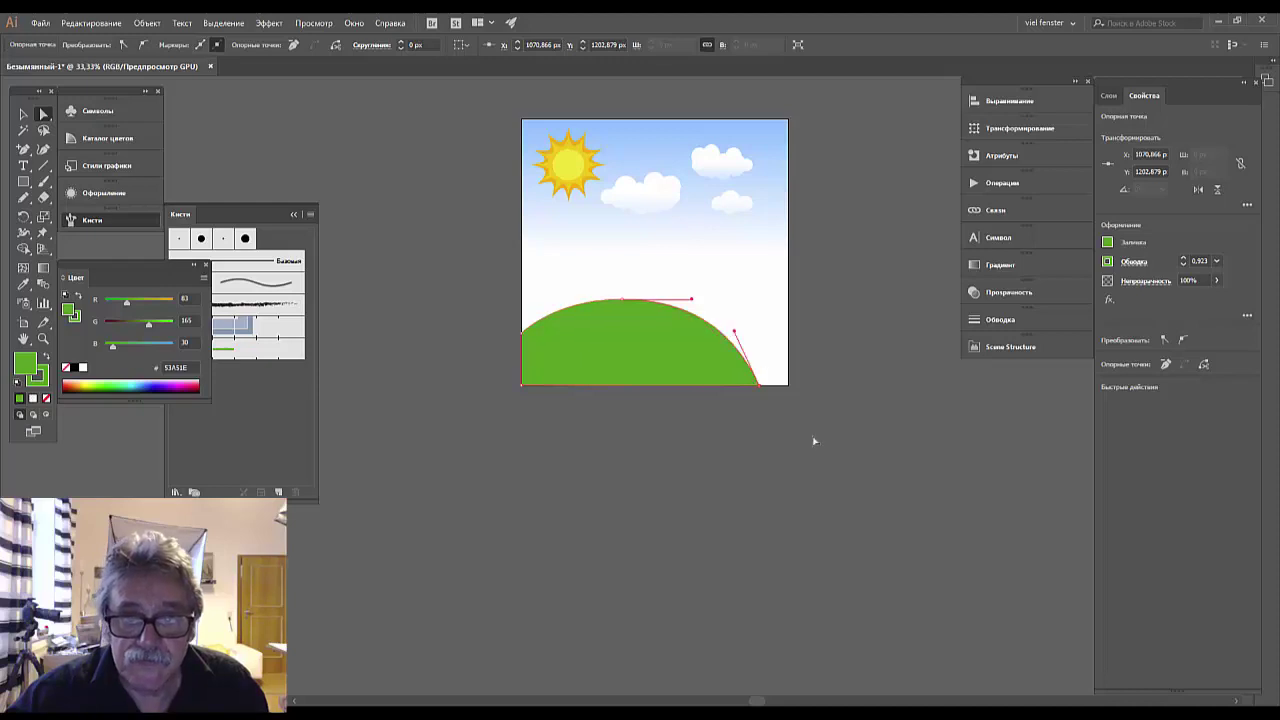
pyautogui.moveTo(759, 389); pyautogui.dragTo(764, 389)
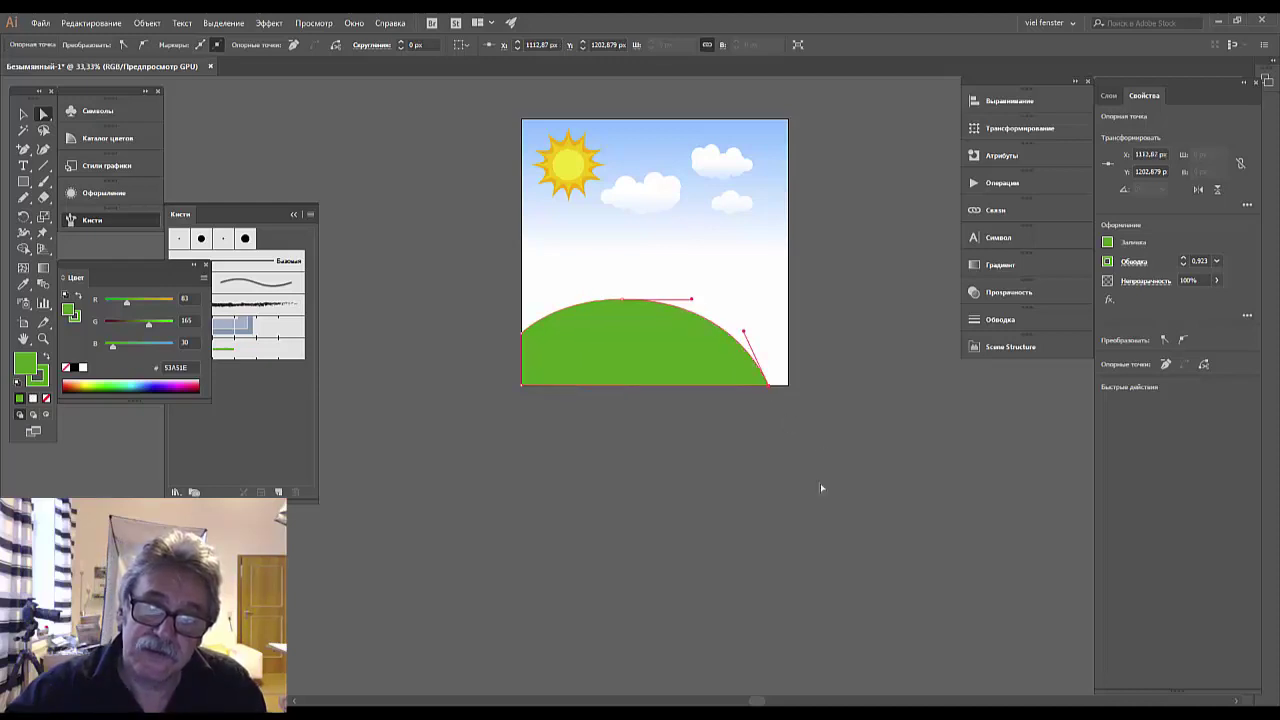
pyautogui.click(835, 505)
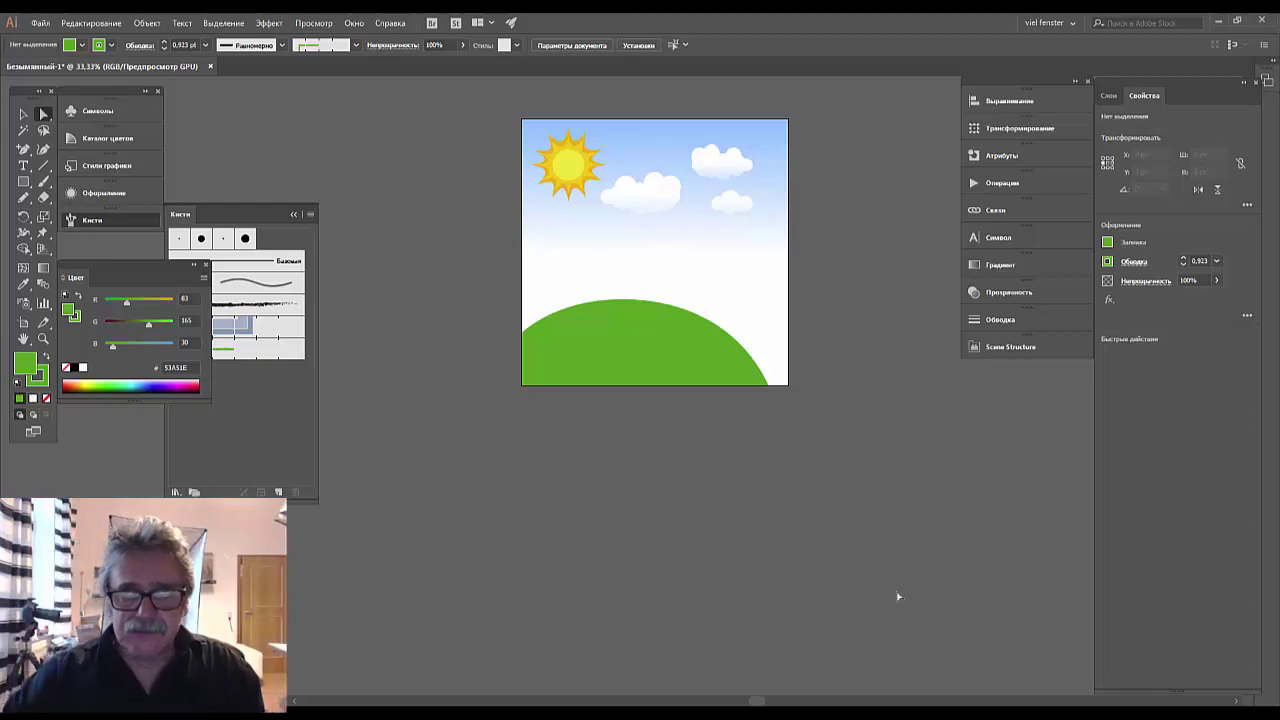
pyautogui.hotkey('ctrl', '+')
pyautogui.hotkey('ctrl', '+')
pyautogui.hotkey('ctrl', '+')
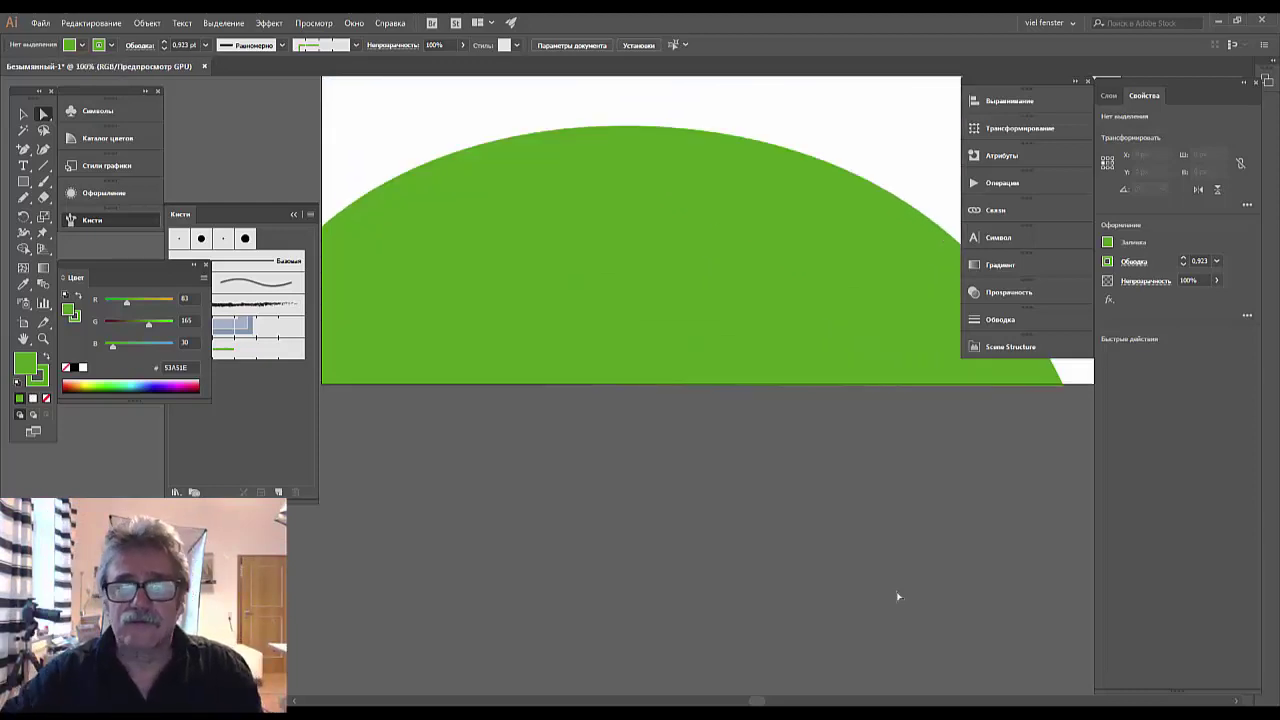
# Draw a thin 205 × 23 px green strip above the hill and zoom in on it
pyautogui.moveTo(685, 286); pyautogui.dragTo(689, 531)
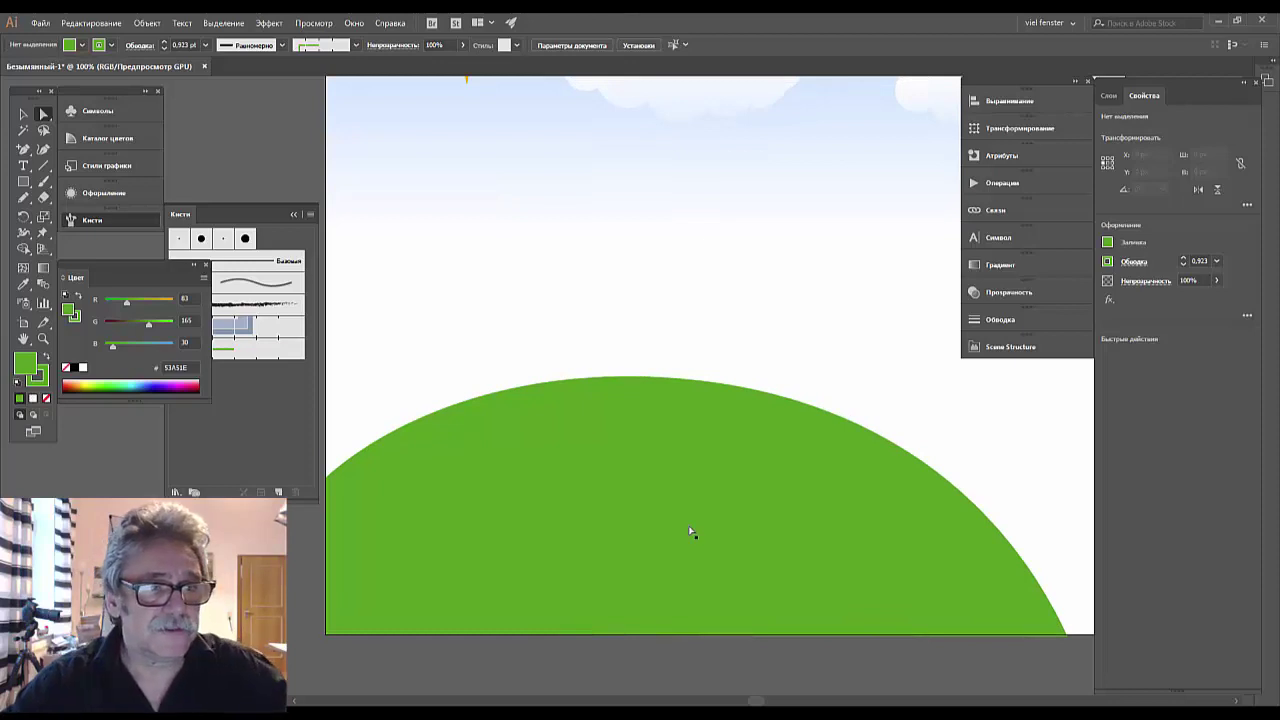
pyautogui.click(23, 181)
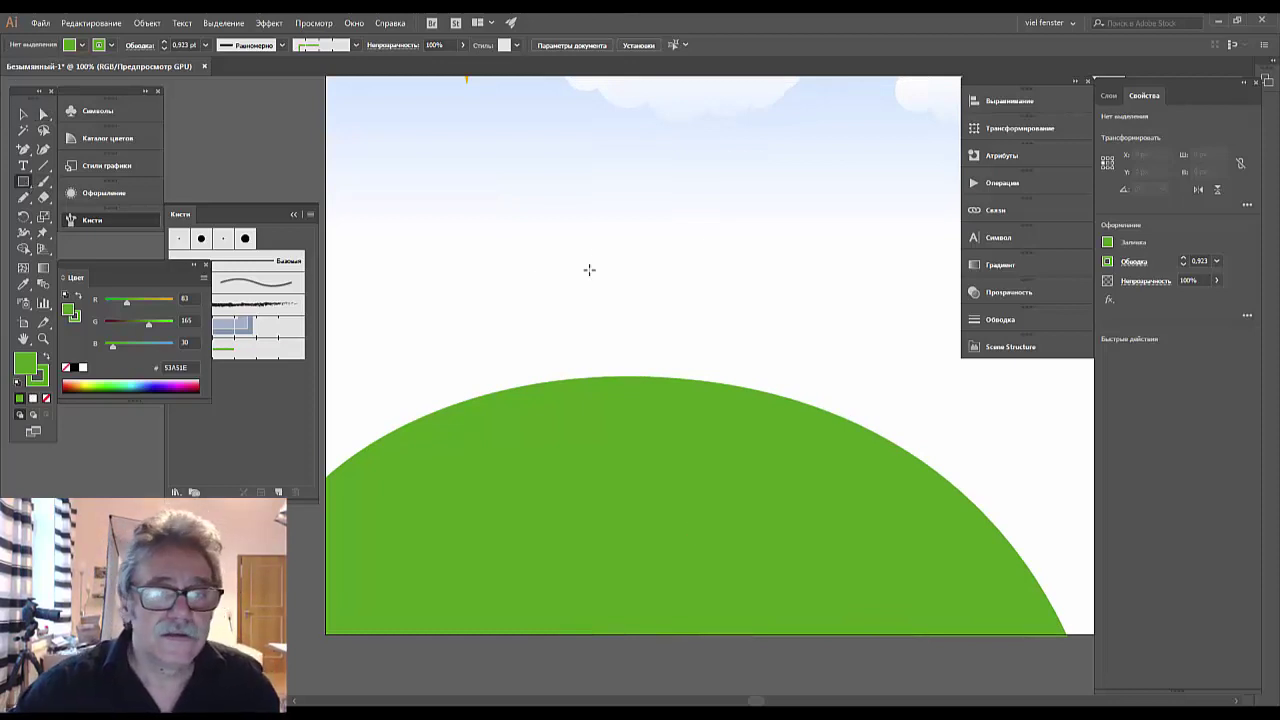
pyautogui.moveTo(504, 228)
pyautogui.mouseDown()
pyautogui.moveTo(672, 244)
pyautogui.moveTo(642, 242)
pyautogui.mouseUp()
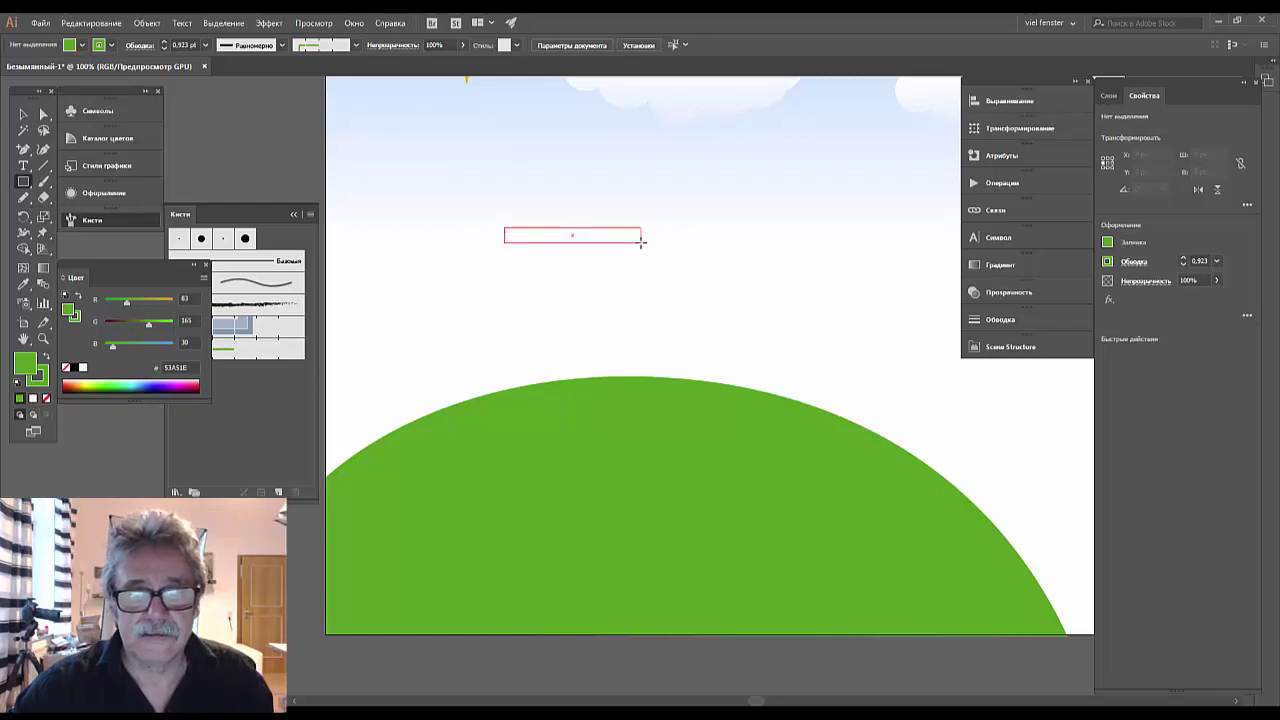
pyautogui.moveTo(642, 242); pyautogui.dragTo(642, 242)
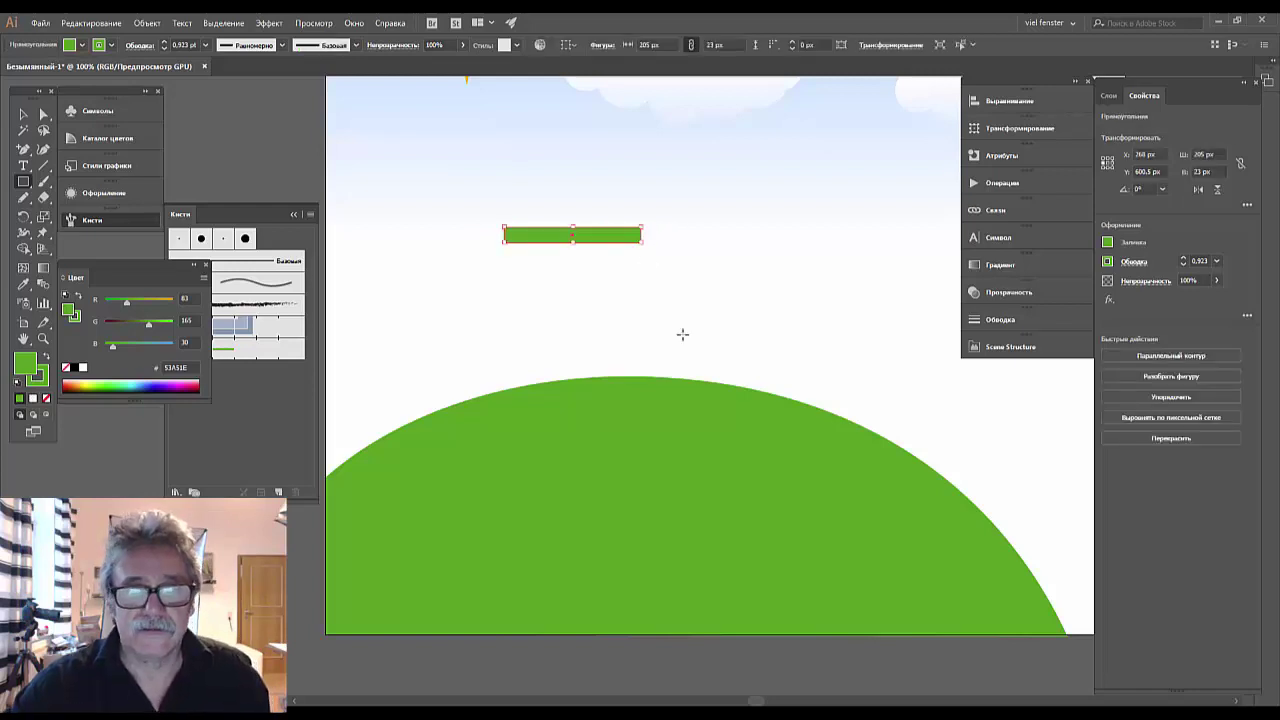
pyautogui.hotkey('ctrl', '+')
pyautogui.hotkey('ctrl', '+')
pyautogui.hotkey('ctrl', '+')
pyautogui.hotkey('ctrl', '+')
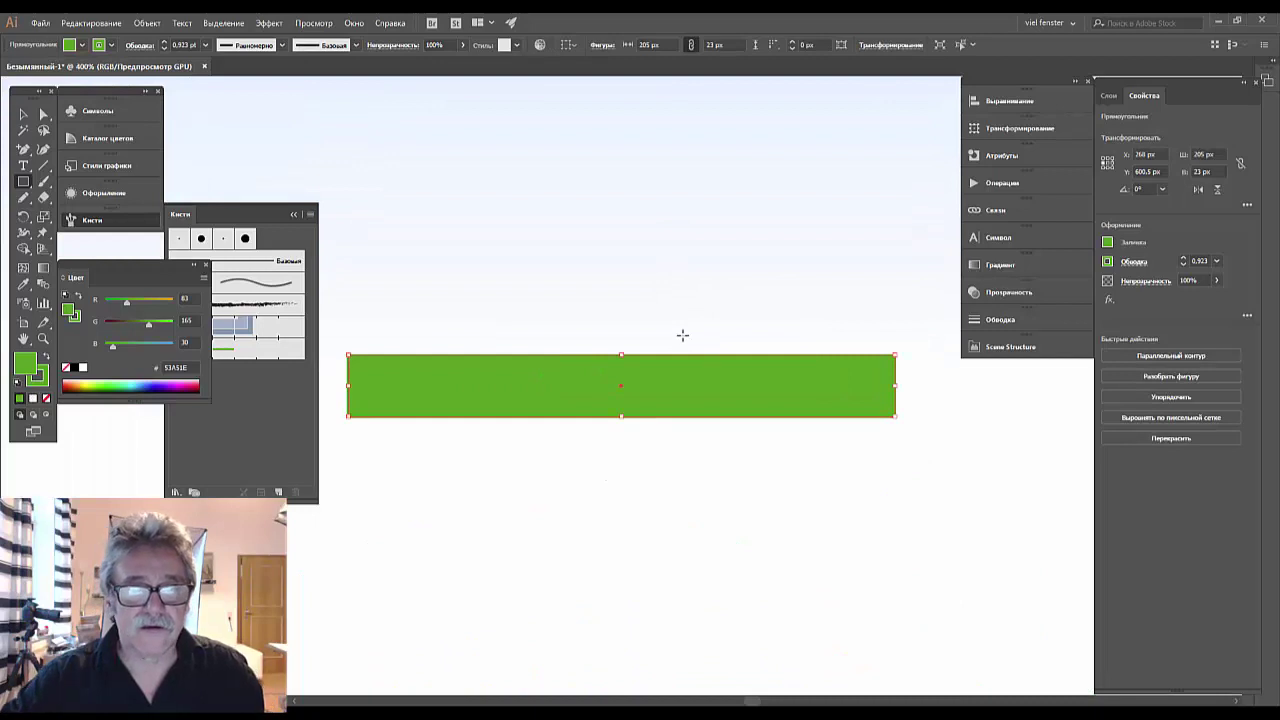
pyautogui.moveTo(292, 184); pyautogui.dragTo(338, 196)
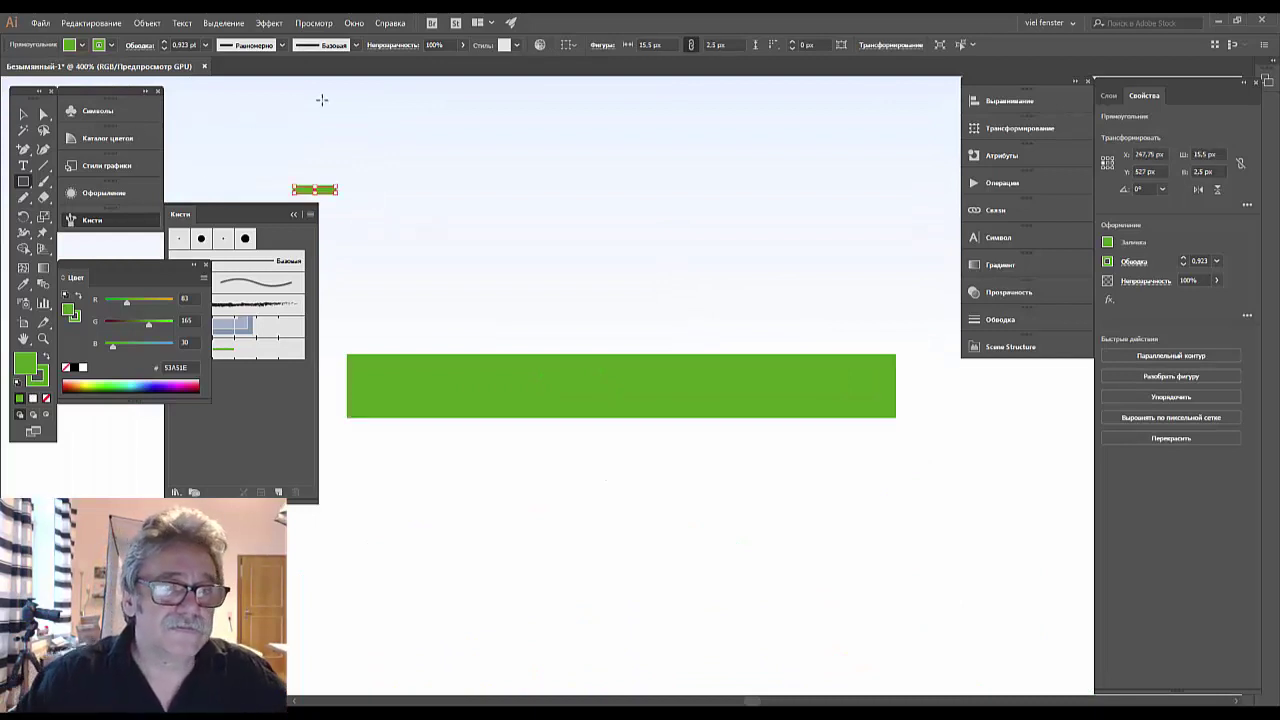
pyautogui.hotkey('ctrl', 'z')
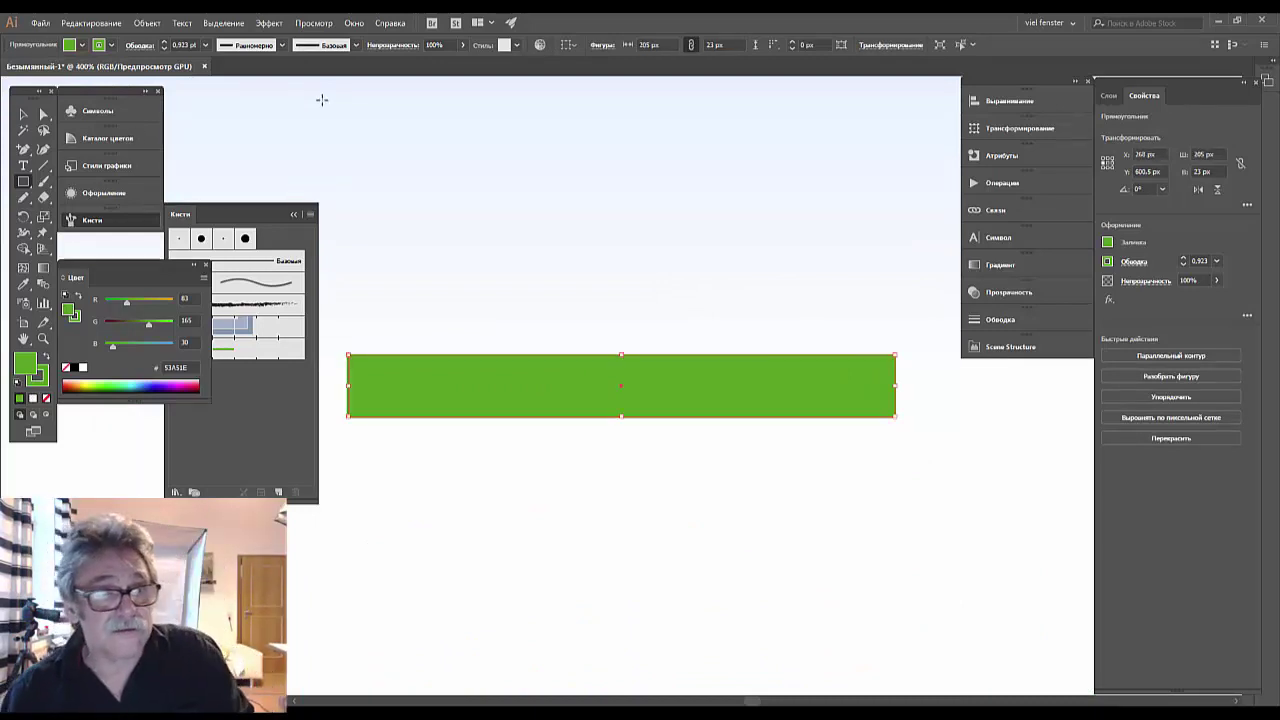
# Confirm Pencil Tool Options with fidelity near Accurate and Edit selected paths kept on
pyautogui.click(22, 198)
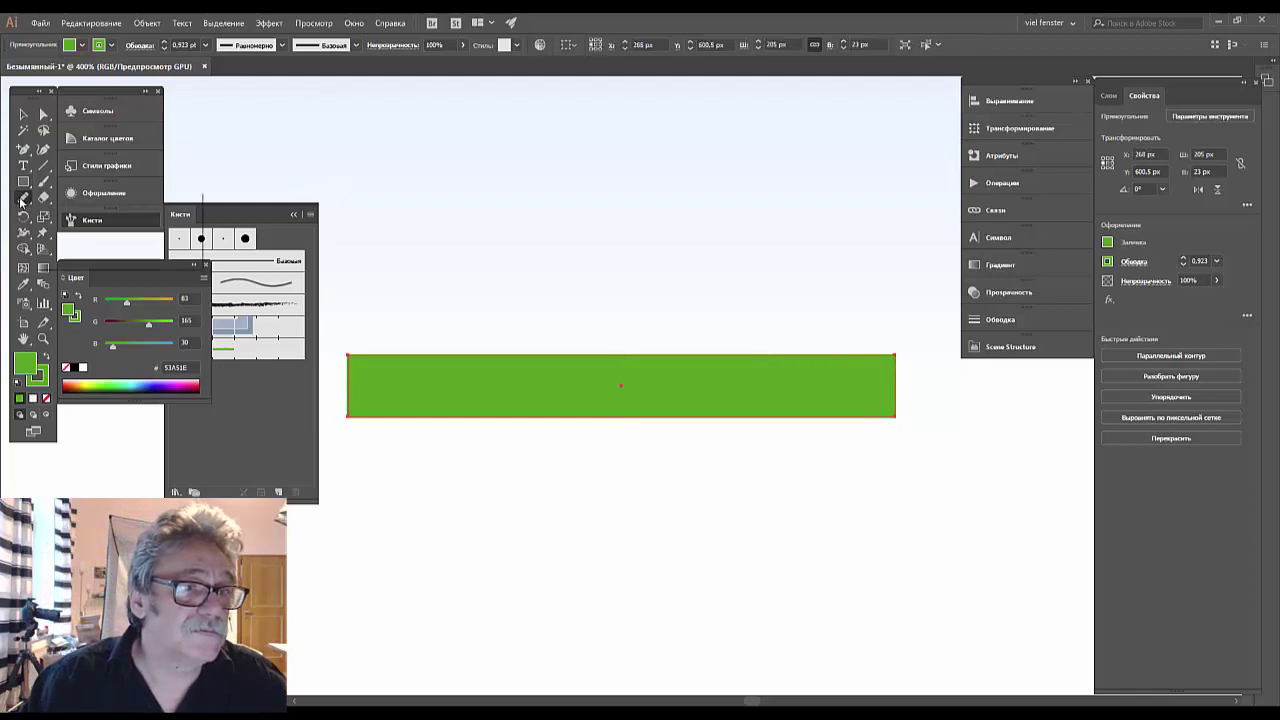
pyautogui.doubleClick(22, 198)
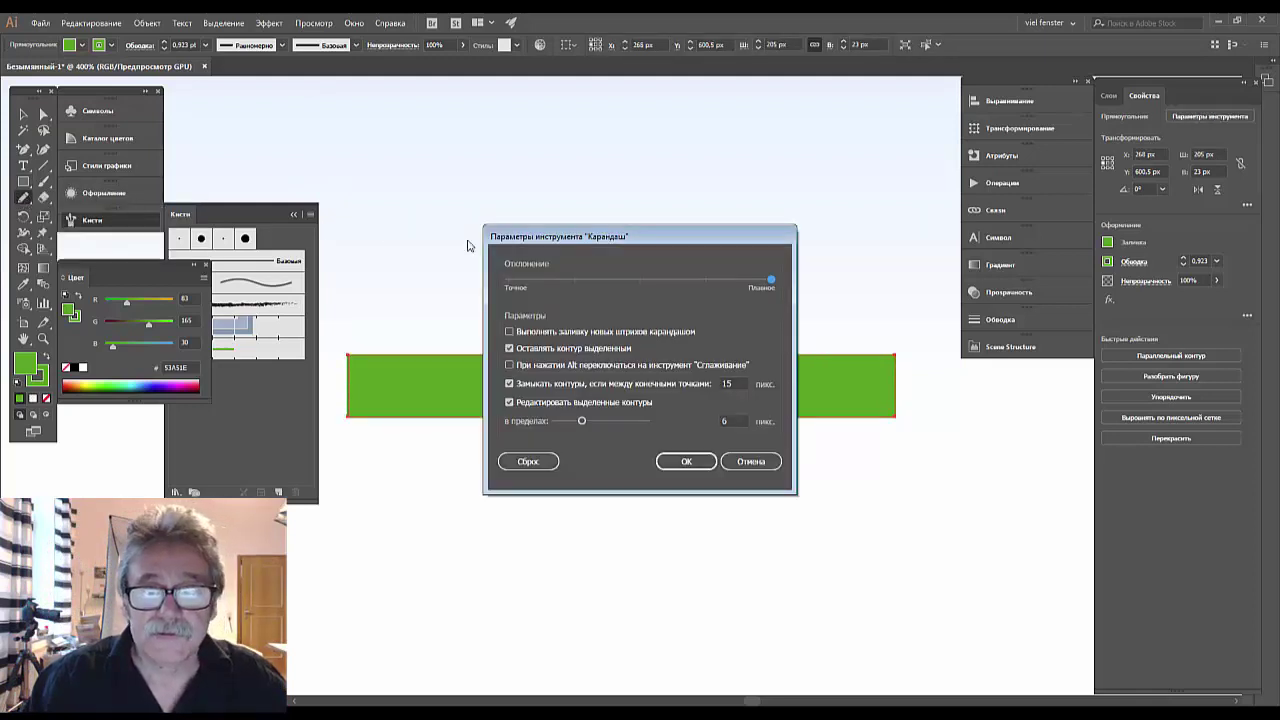
pyautogui.click(687, 463)
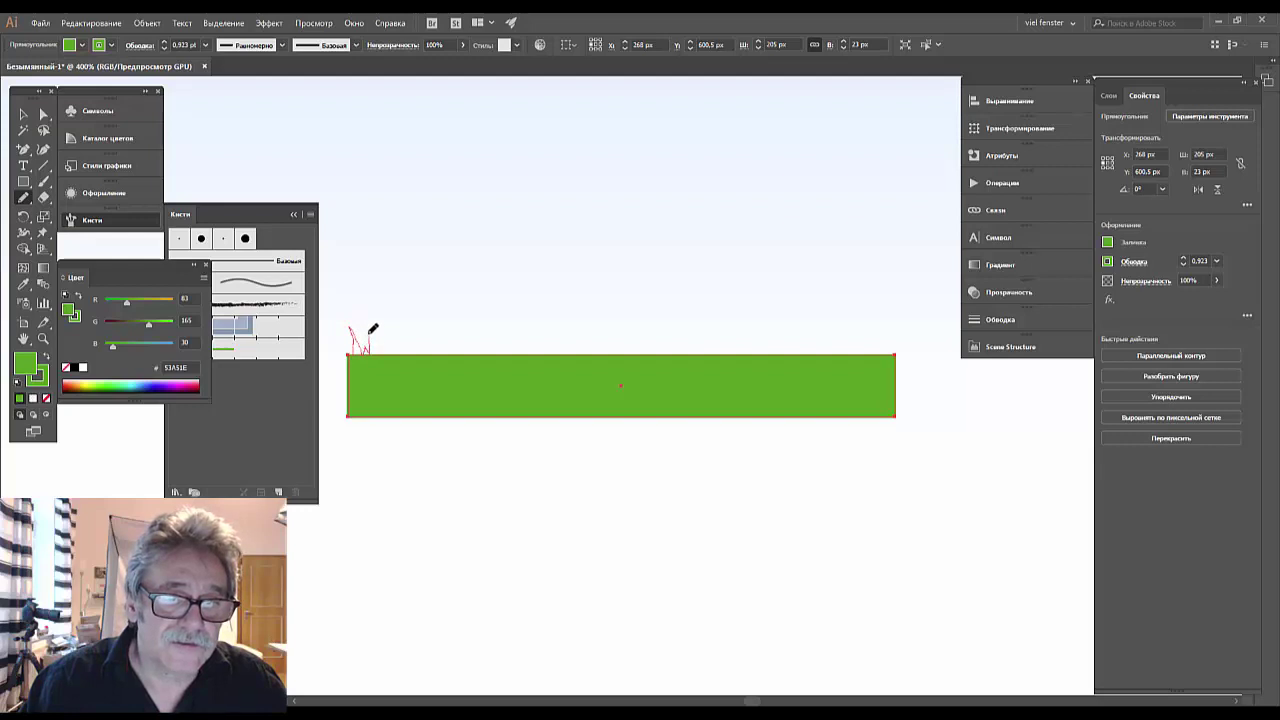
# Pencil jagged grass blades along the strip's whole top edge, raising it to 33.74 px
pyautogui.moveTo(412, 342); pyautogui.dragTo(403, 350)
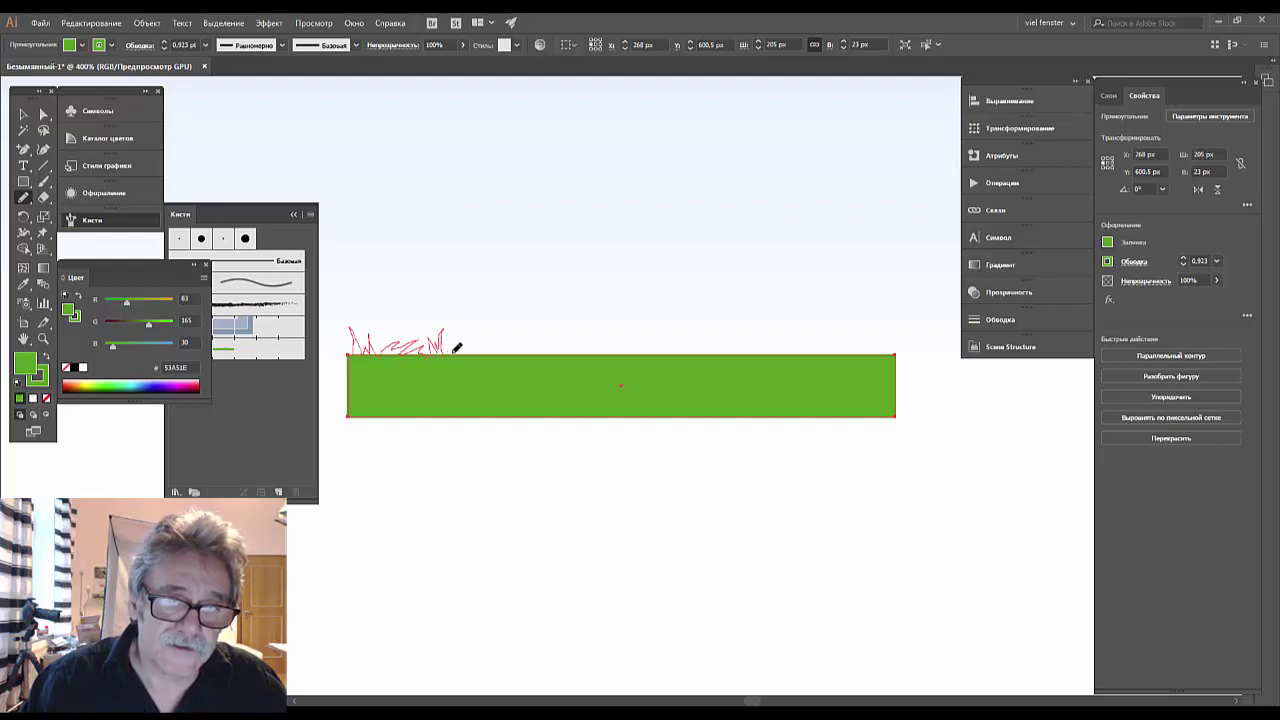
pyautogui.moveTo(452, 351); pyautogui.dragTo(479, 348)
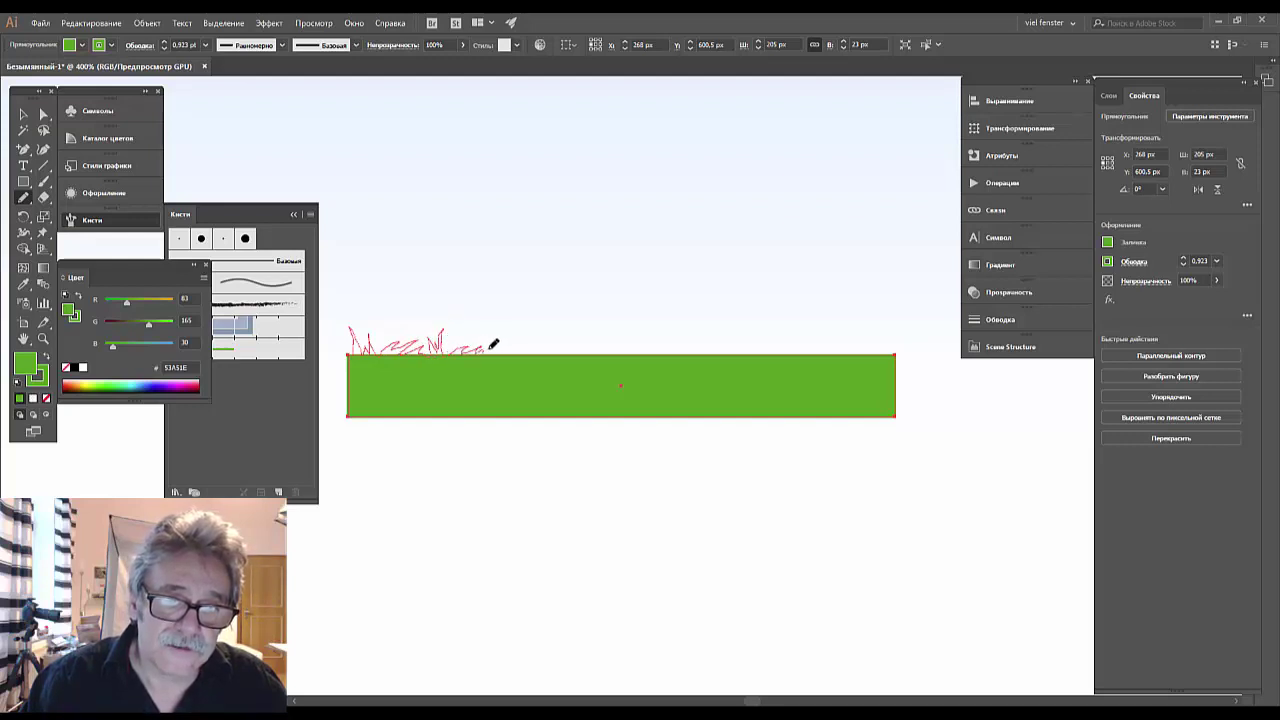
pyautogui.moveTo(525, 347); pyautogui.dragTo(668, 340)
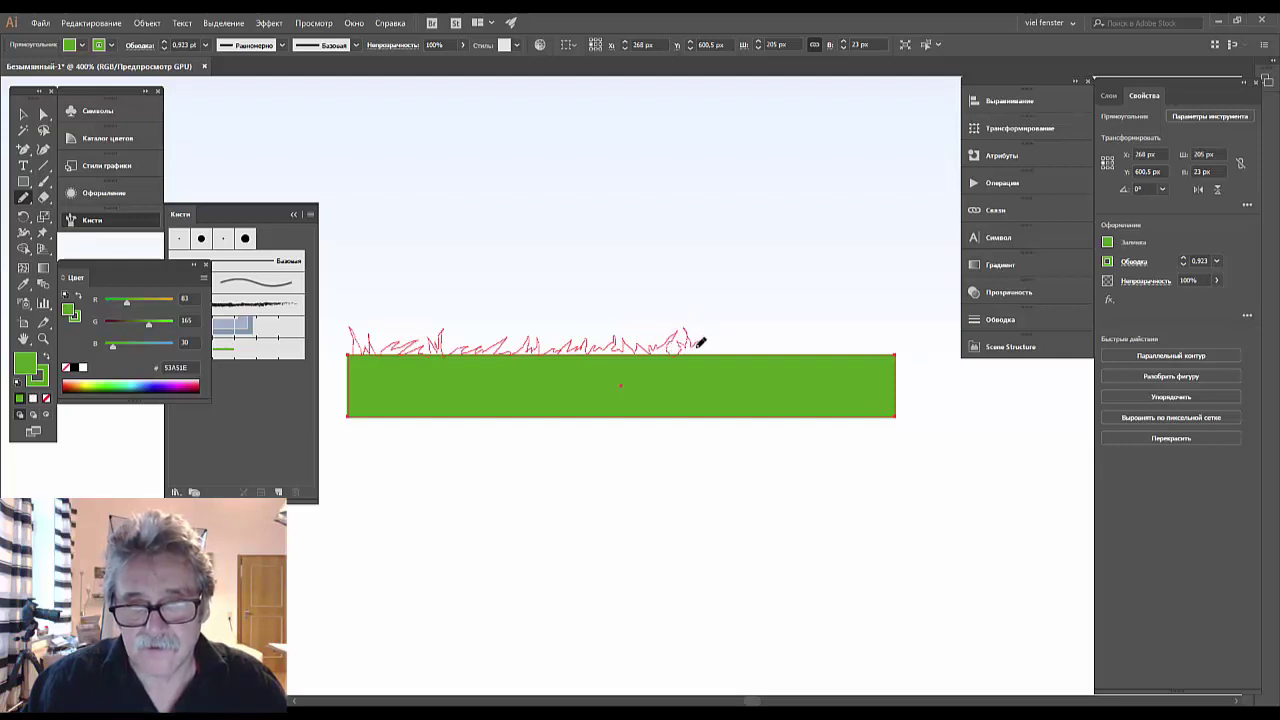
pyautogui.moveTo(700, 342)
pyautogui.mouseDown()
pyautogui.moveTo(737, 346)
pyautogui.moveTo(753, 331)
pyautogui.moveTo(763, 345)
pyautogui.moveTo(884, 345)
pyautogui.mouseUp()
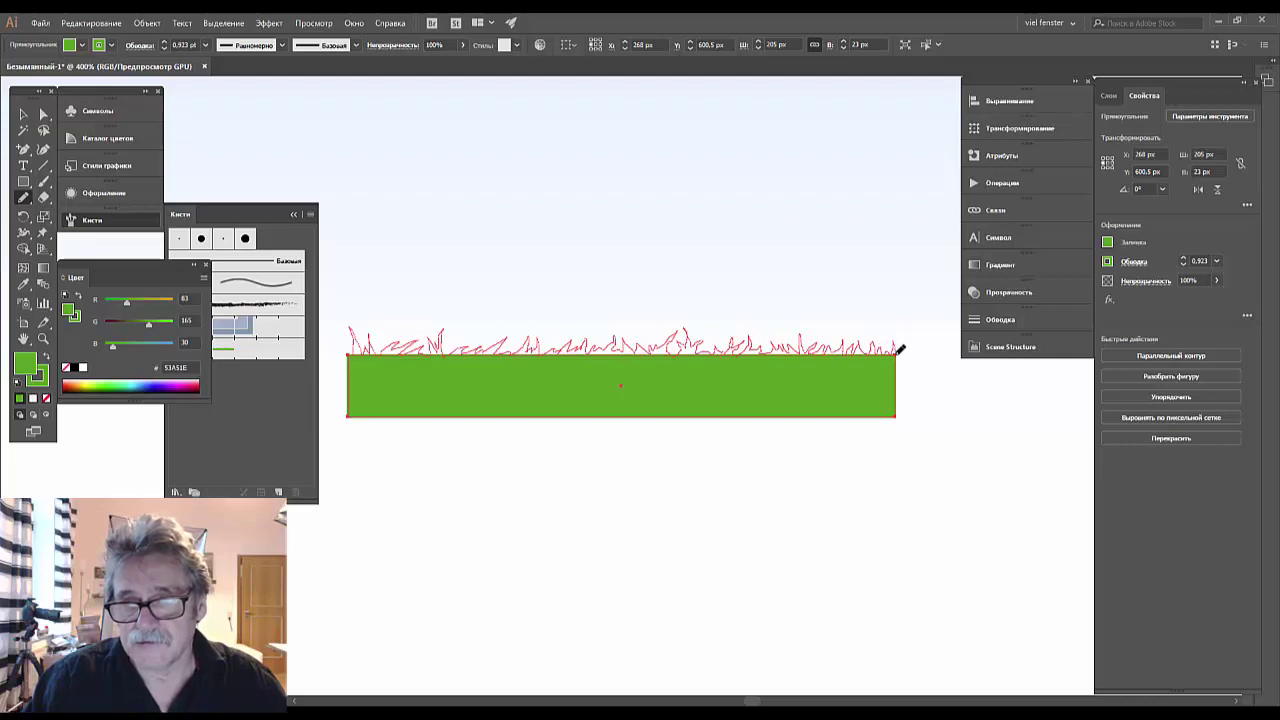
pyautogui.moveTo(899, 351); pyautogui.dragTo(901, 352)
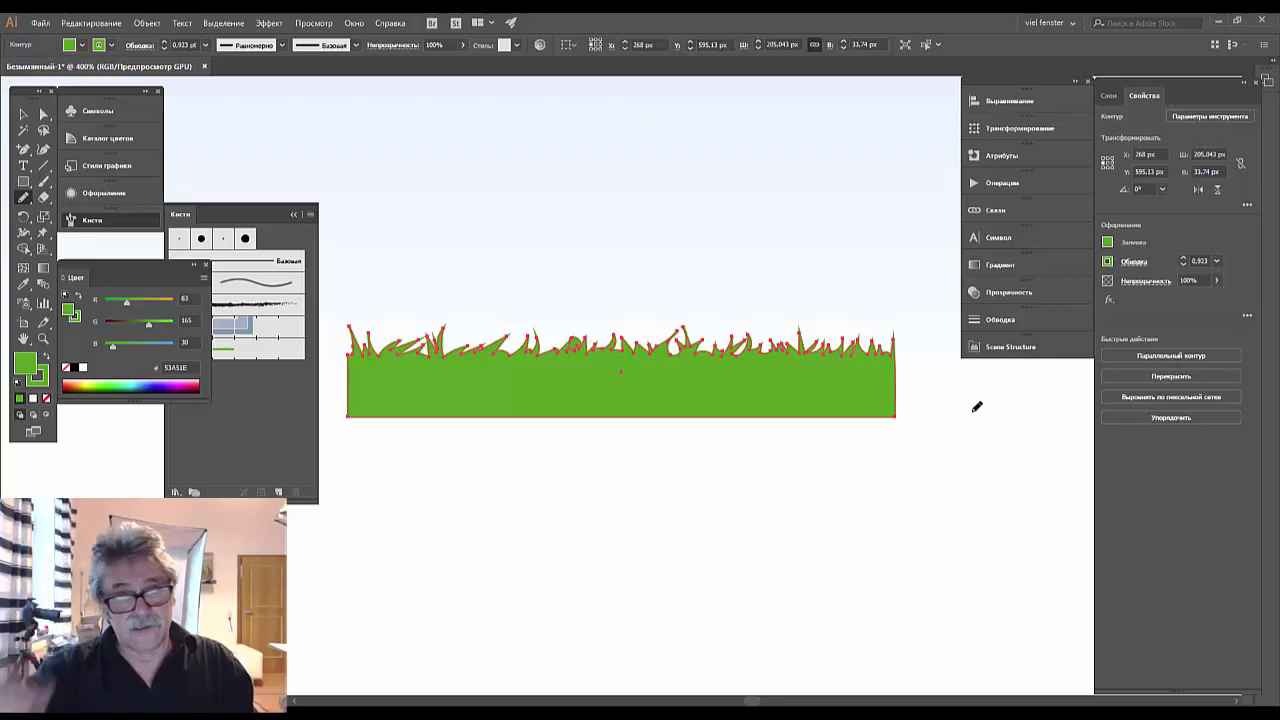
pyautogui.hotkey('ctrl', '-')
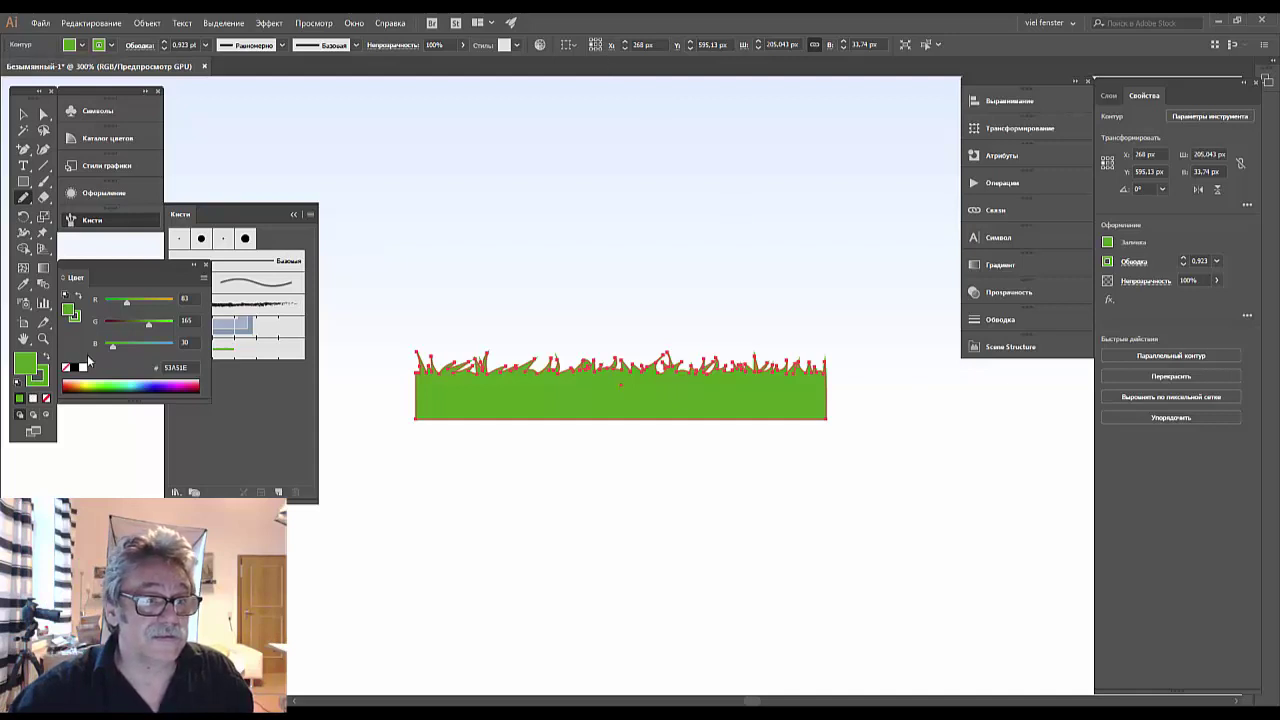
pyautogui.click(25, 117)
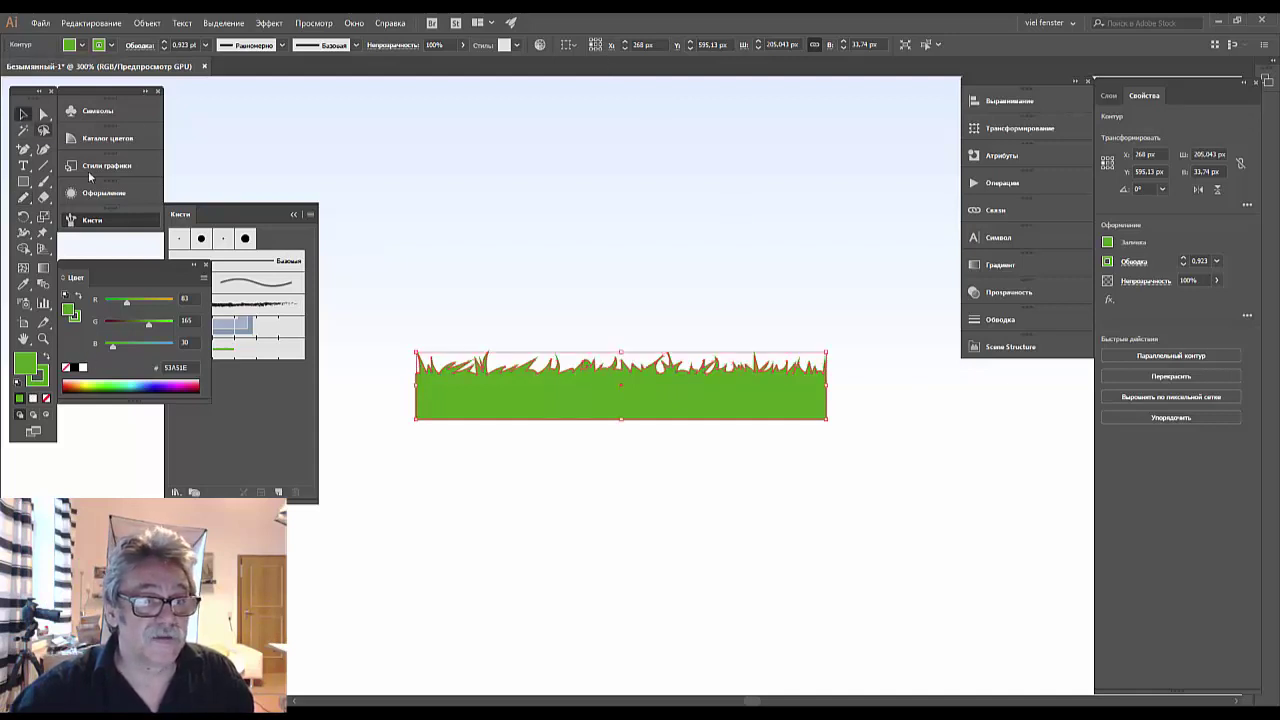
# Save the grass strip as pattern brush «Узорчатая кисть 2» with centred corner tiles at 43% scale
pyautogui.moveTo(691, 405); pyautogui.dragTo(255, 421)
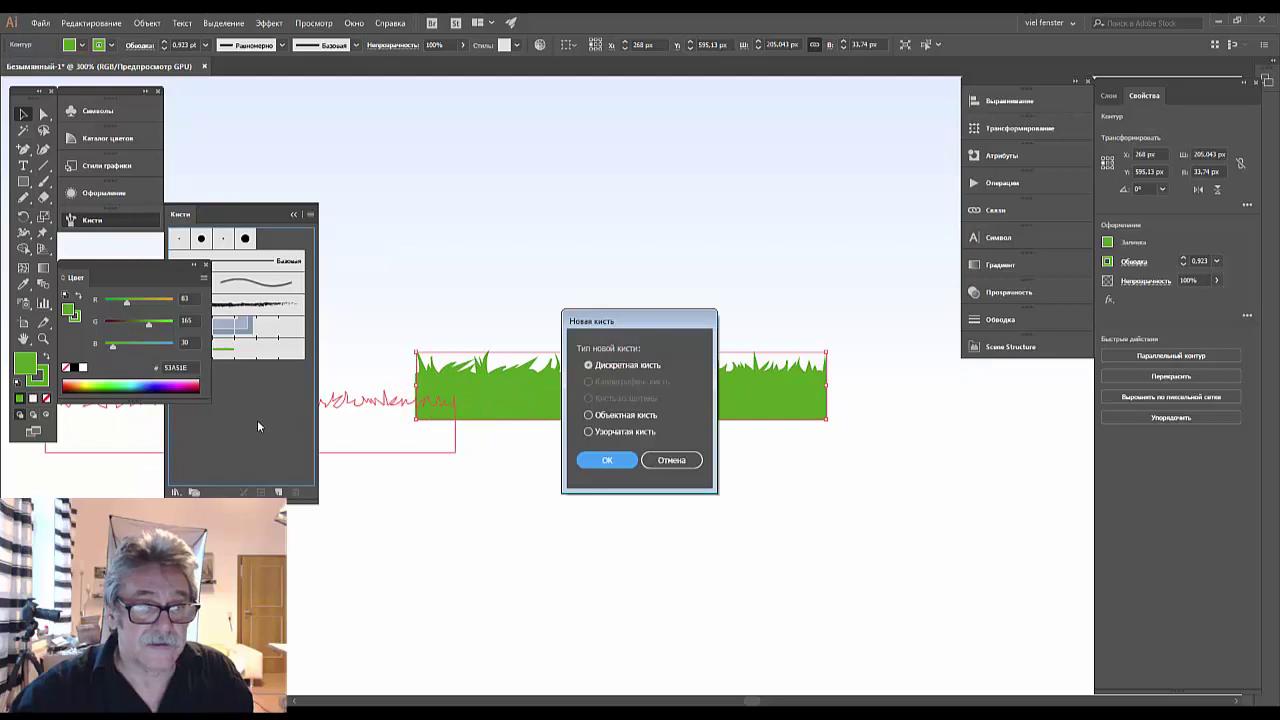
pyautogui.click(588, 432)
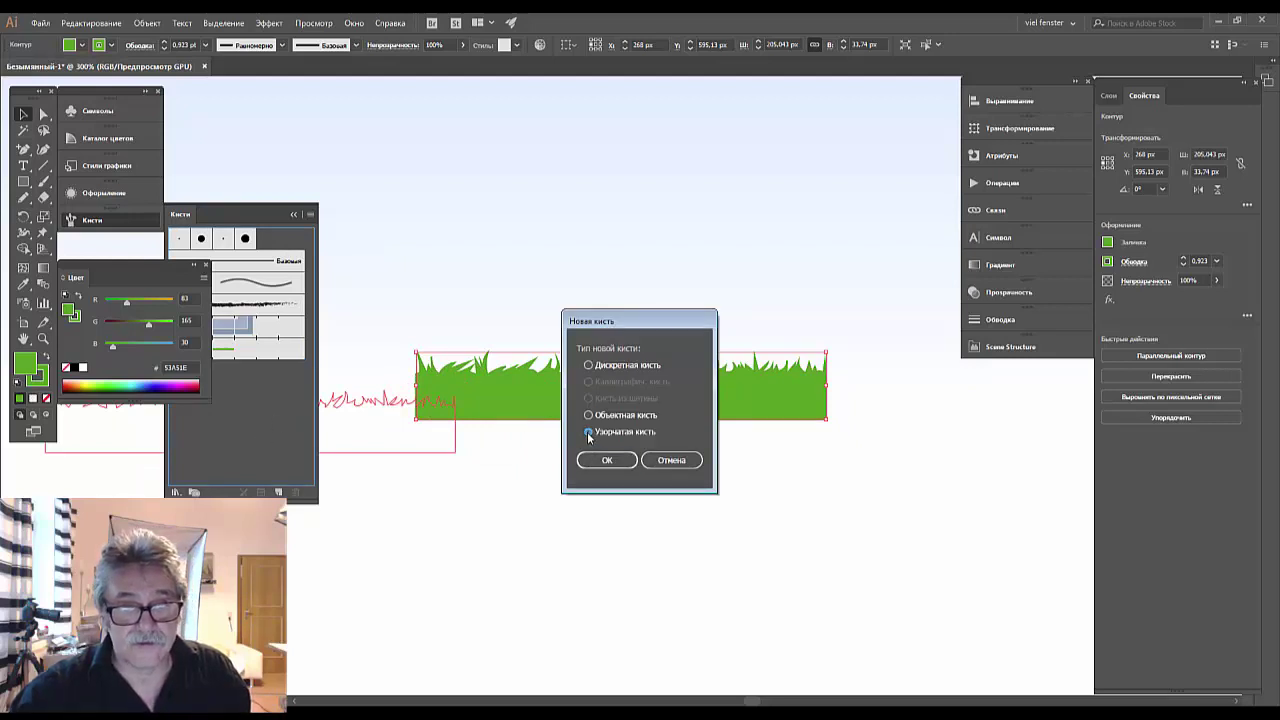
pyautogui.click(604, 459)
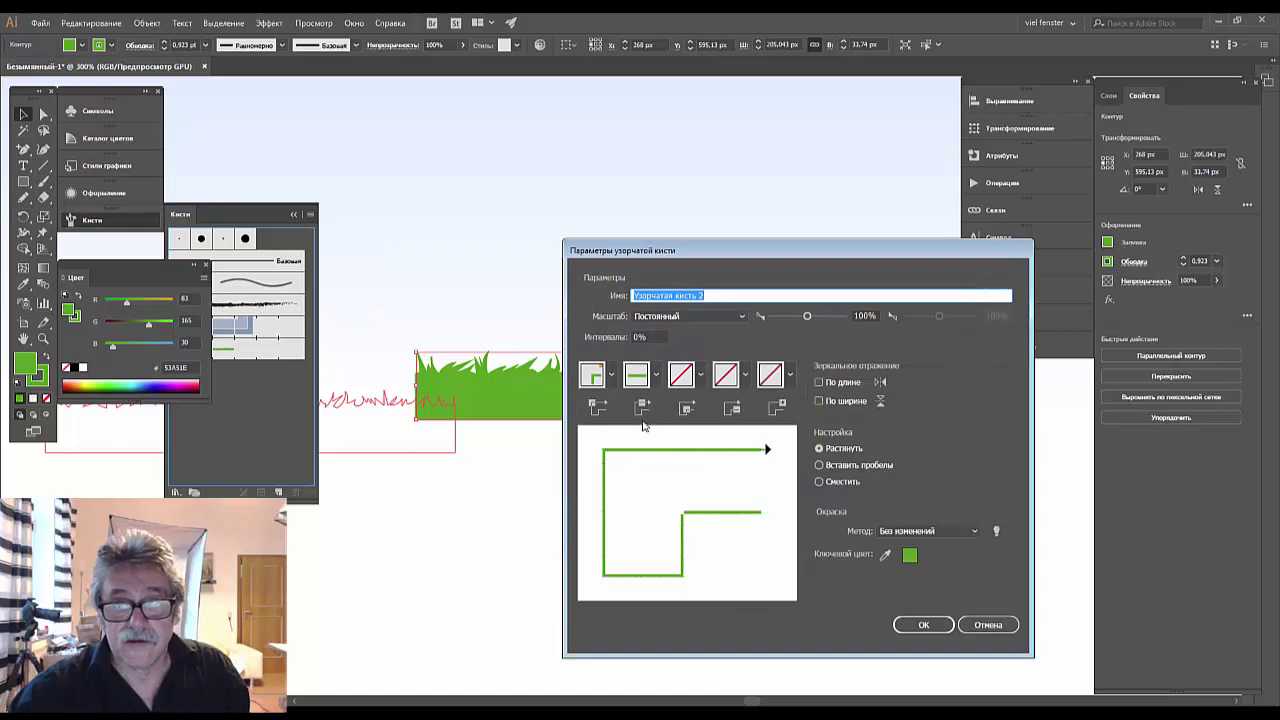
pyautogui.click(701, 377)
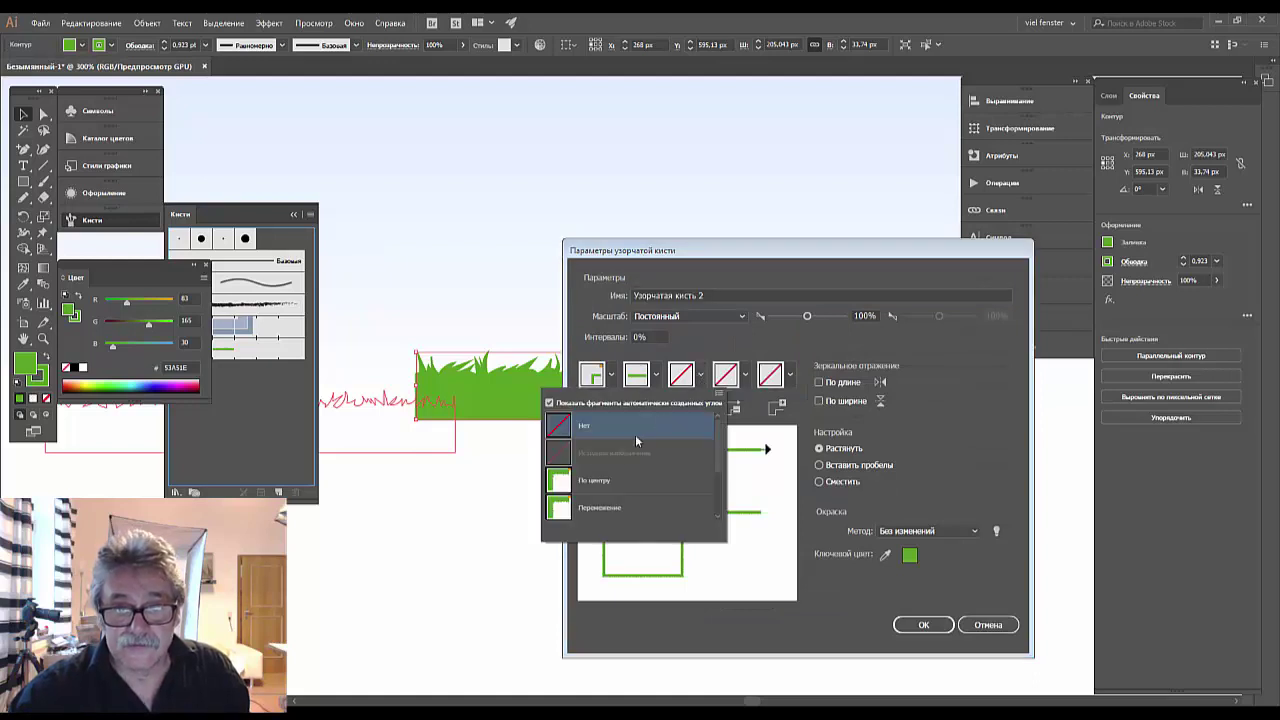
pyautogui.click(598, 482)
pyautogui.write('43')
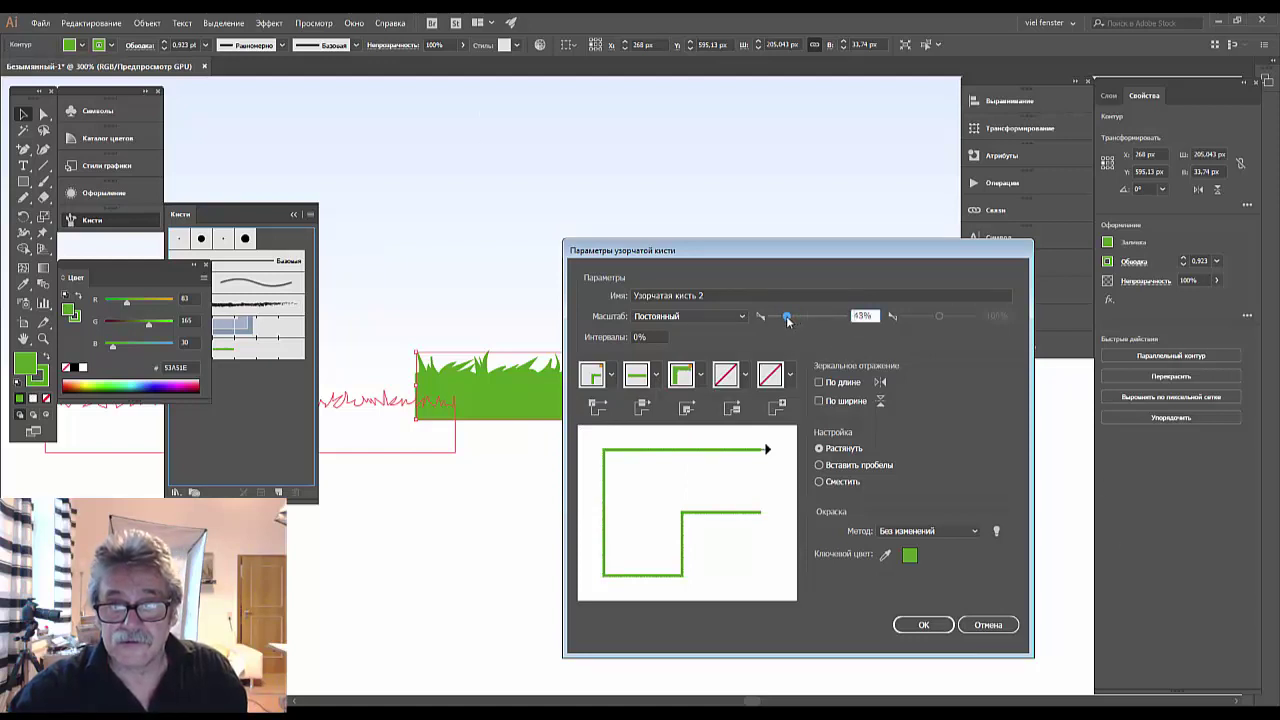
pyautogui.click(921, 626)
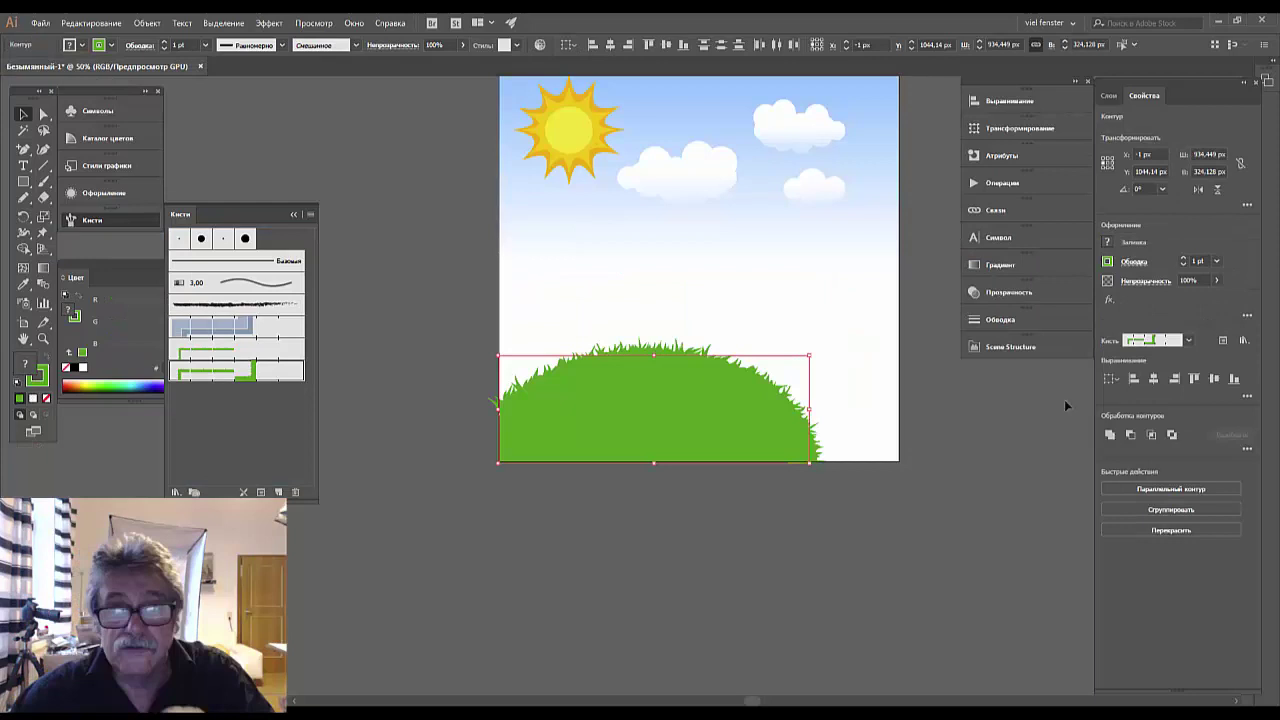
# Expand the hill's grass-brush appearance and Unite it with the hill in Pathfinder
pyautogui.click(147, 23)
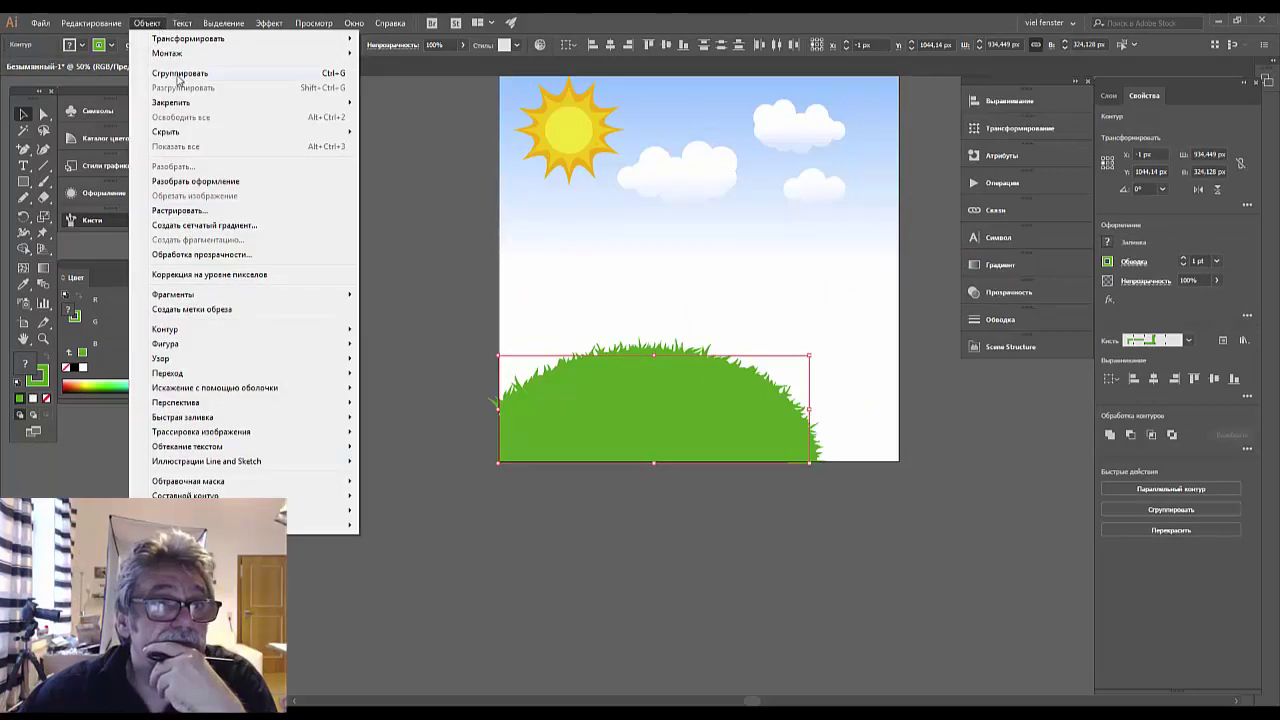
pyautogui.click(183, 181)
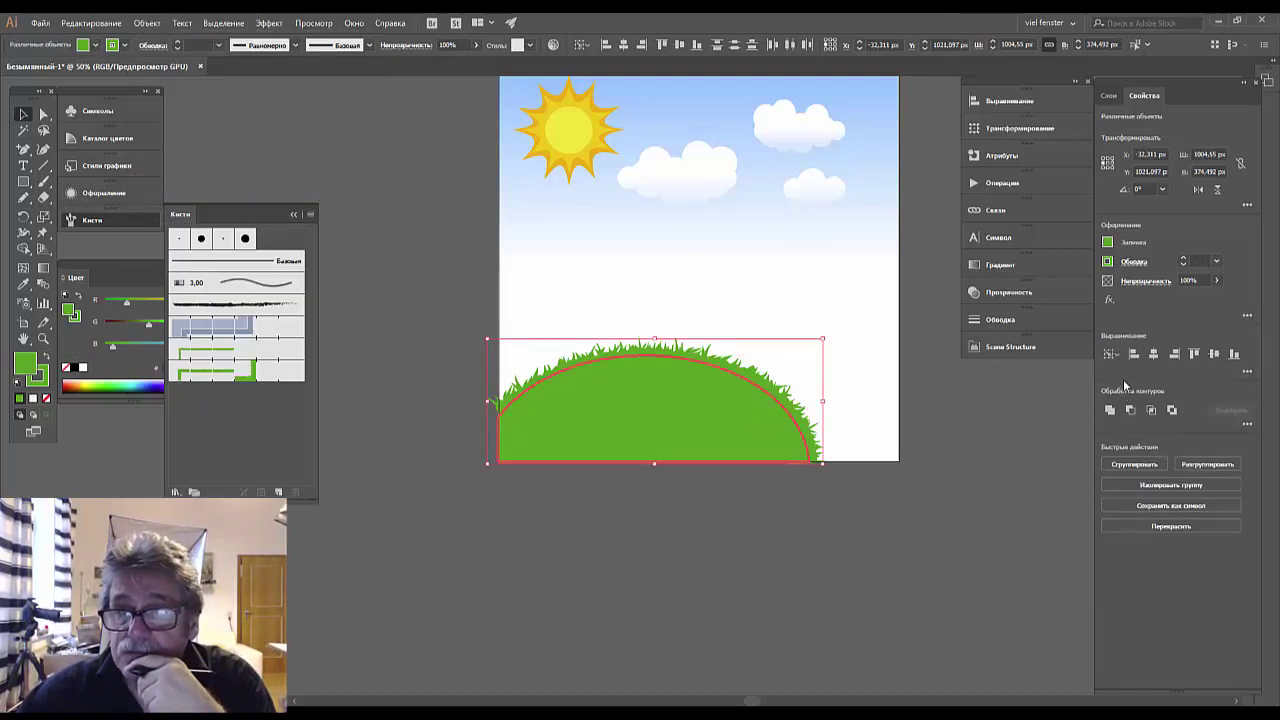
pyautogui.click(1110, 410)
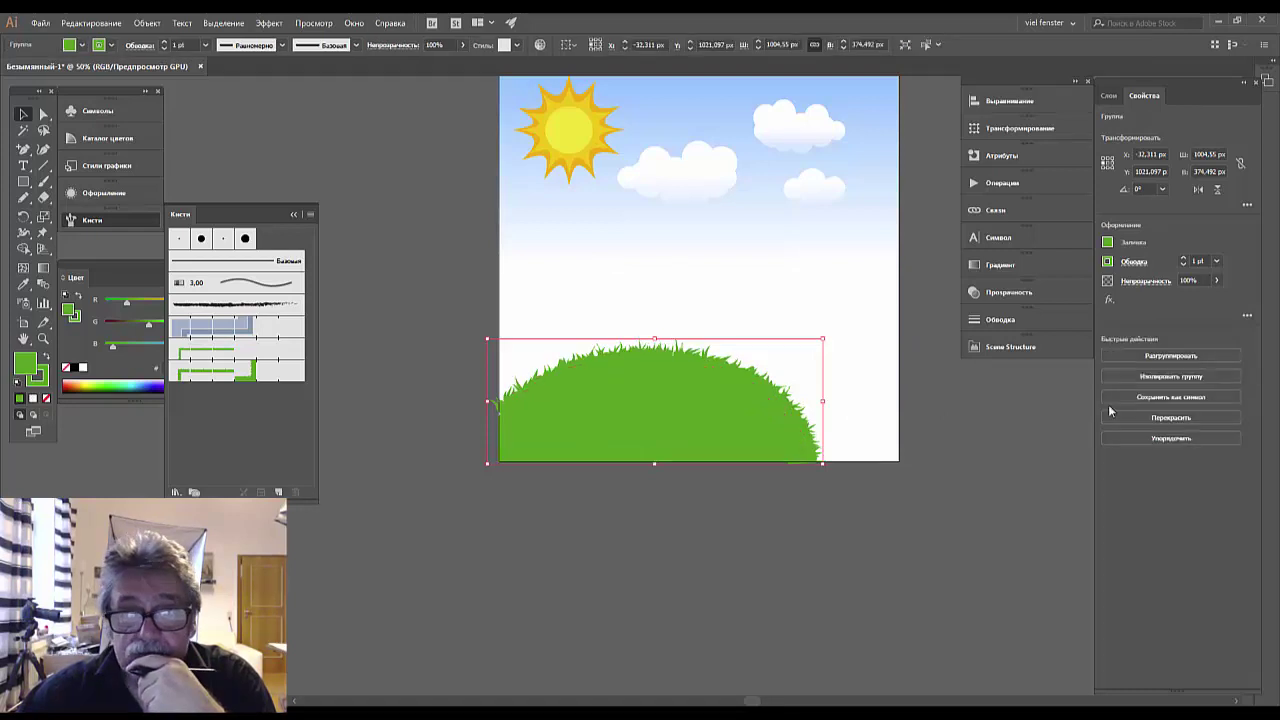
pyautogui.click(935, 483)
pyautogui.click(734, 428)
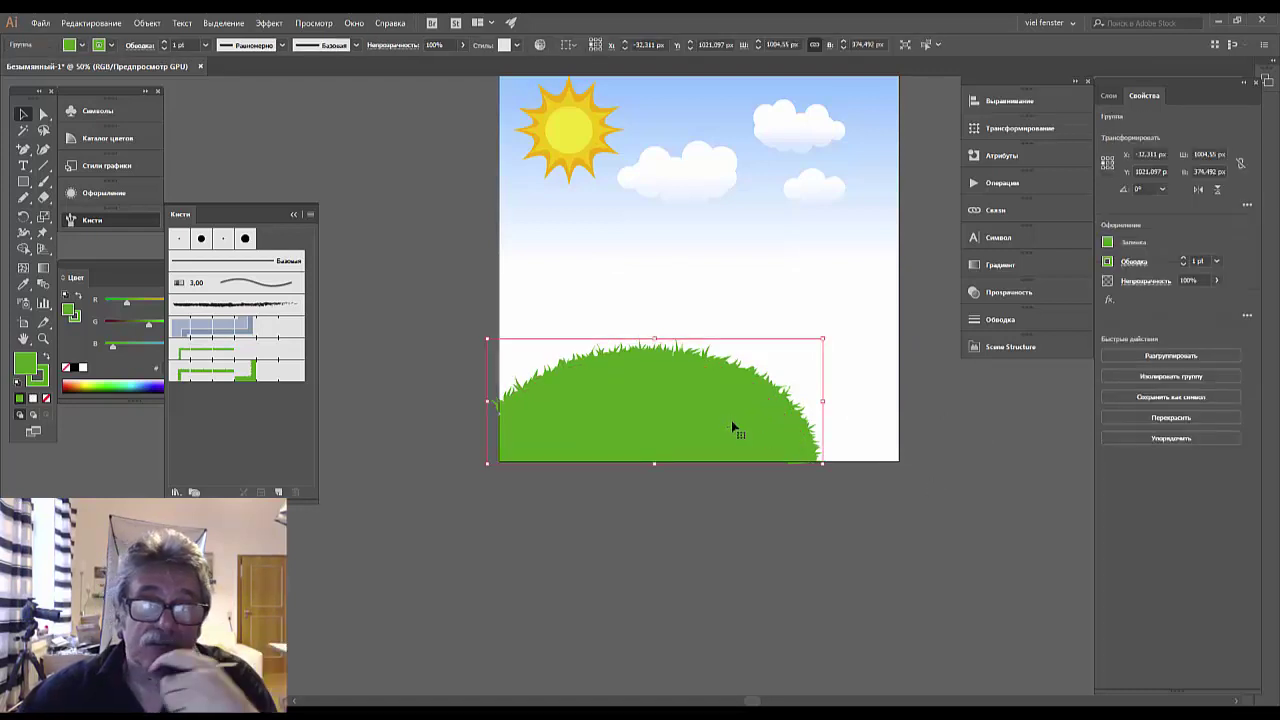
pyautogui.click(911, 515)
# Open flower1.ai from the Kostruktor flower folder and select the daisy artwork for copying
pyautogui.hotkey('ctrl', '+')
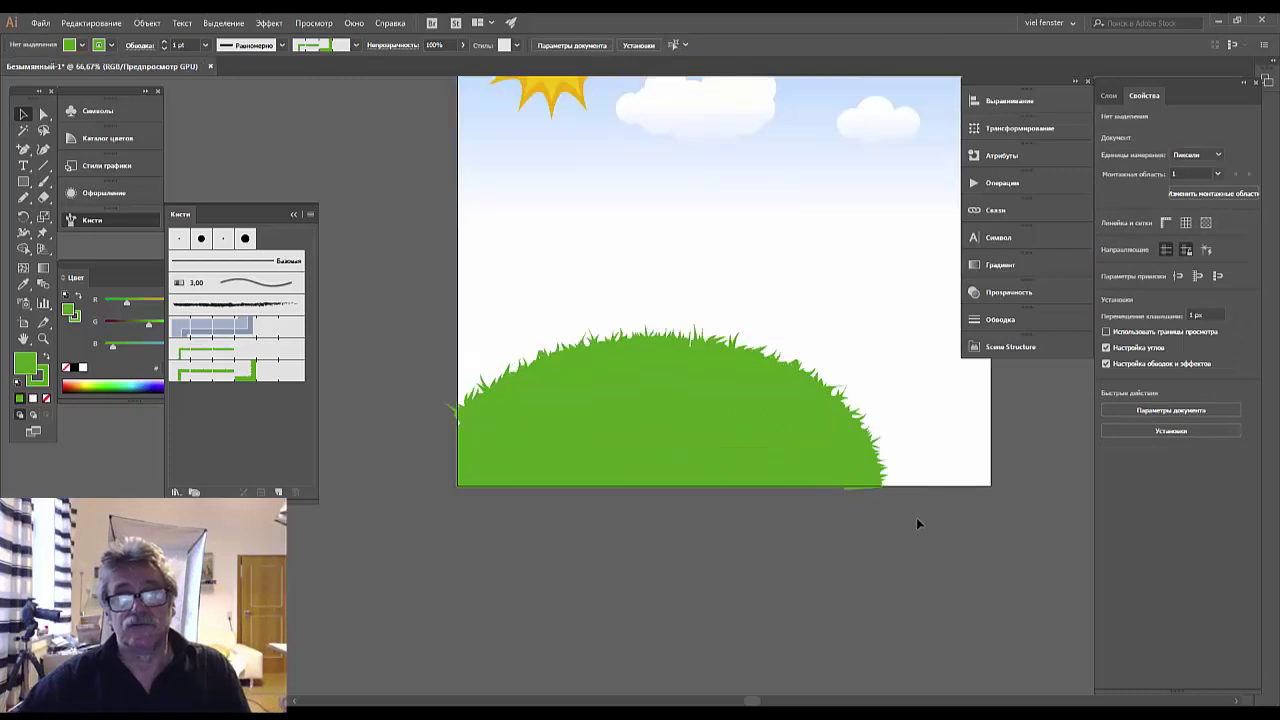
pyautogui.hotkey('ctrl', '+')
pyautogui.hotkey('ctrl', '+')
pyautogui.hotkey('ctrl', '-')
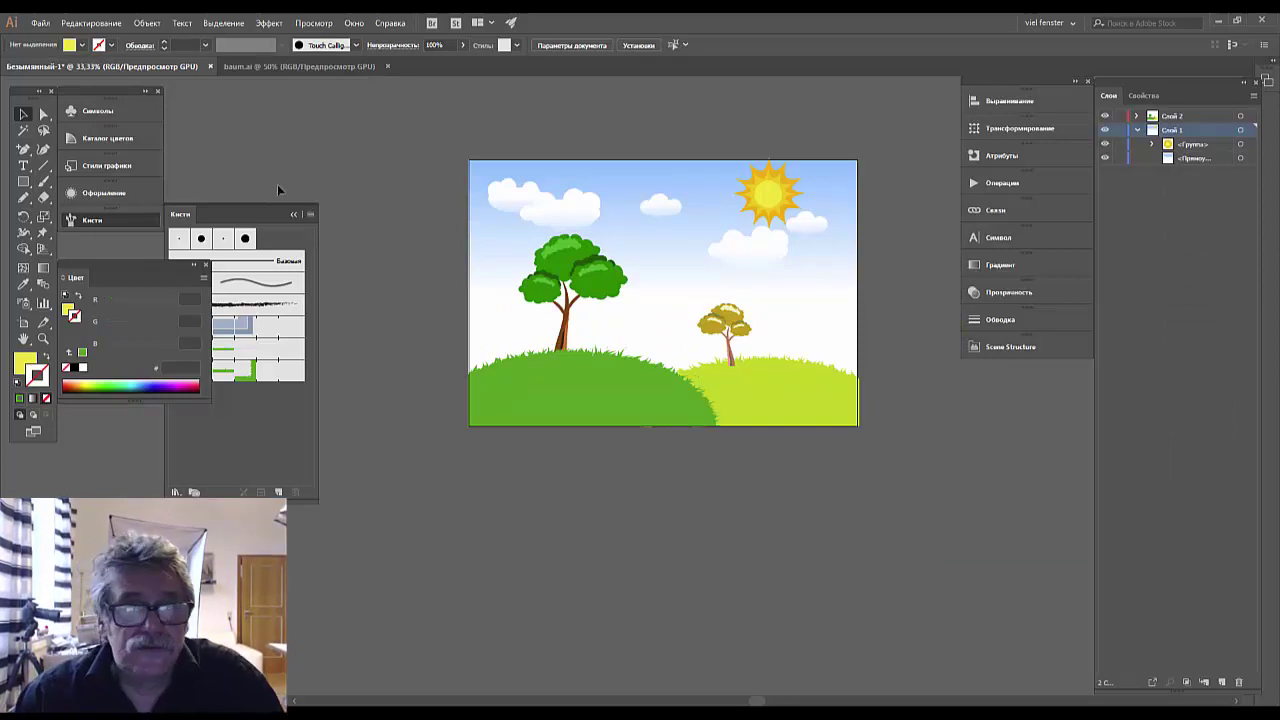
pyautogui.click(40, 22)
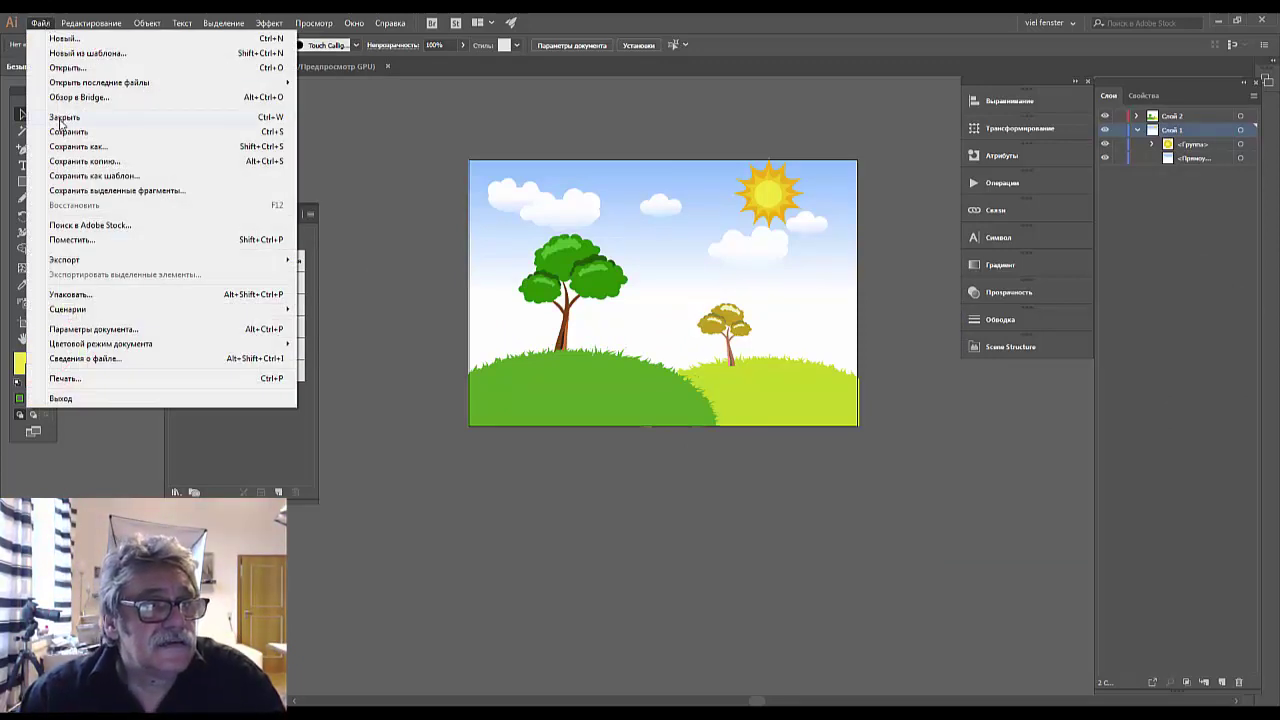
pyautogui.click(64, 67)
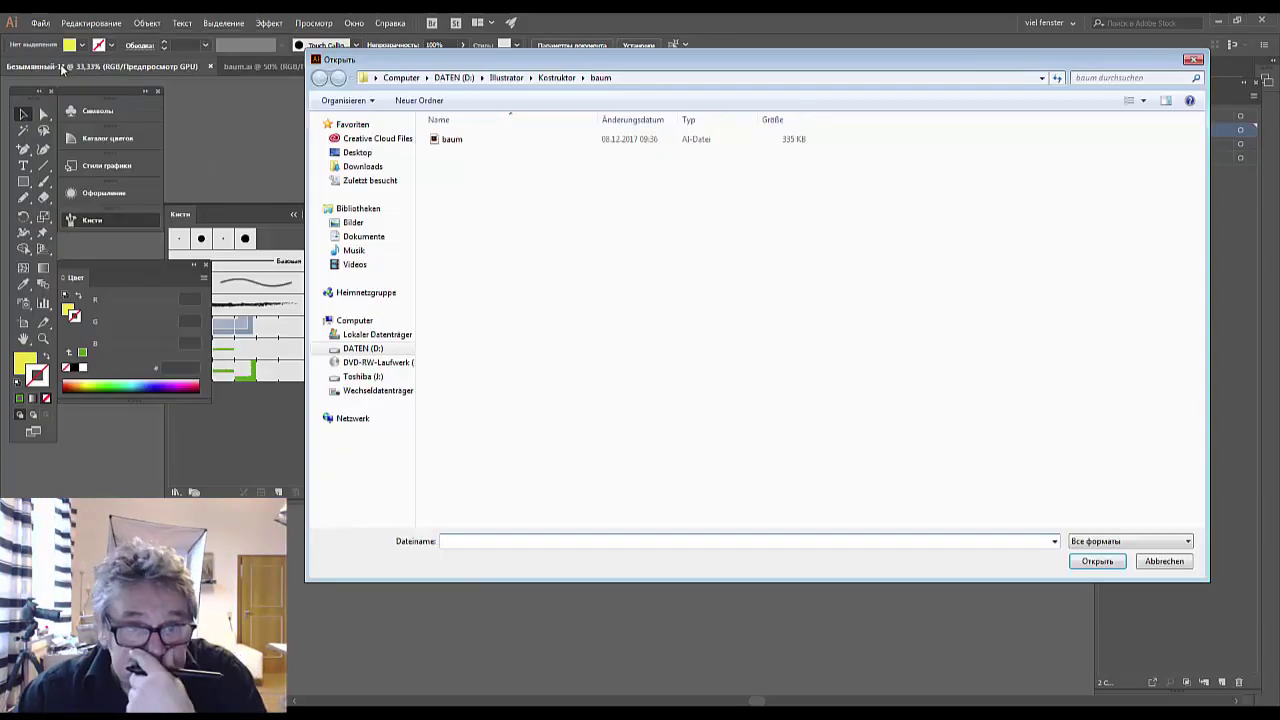
pyautogui.click(556, 77)
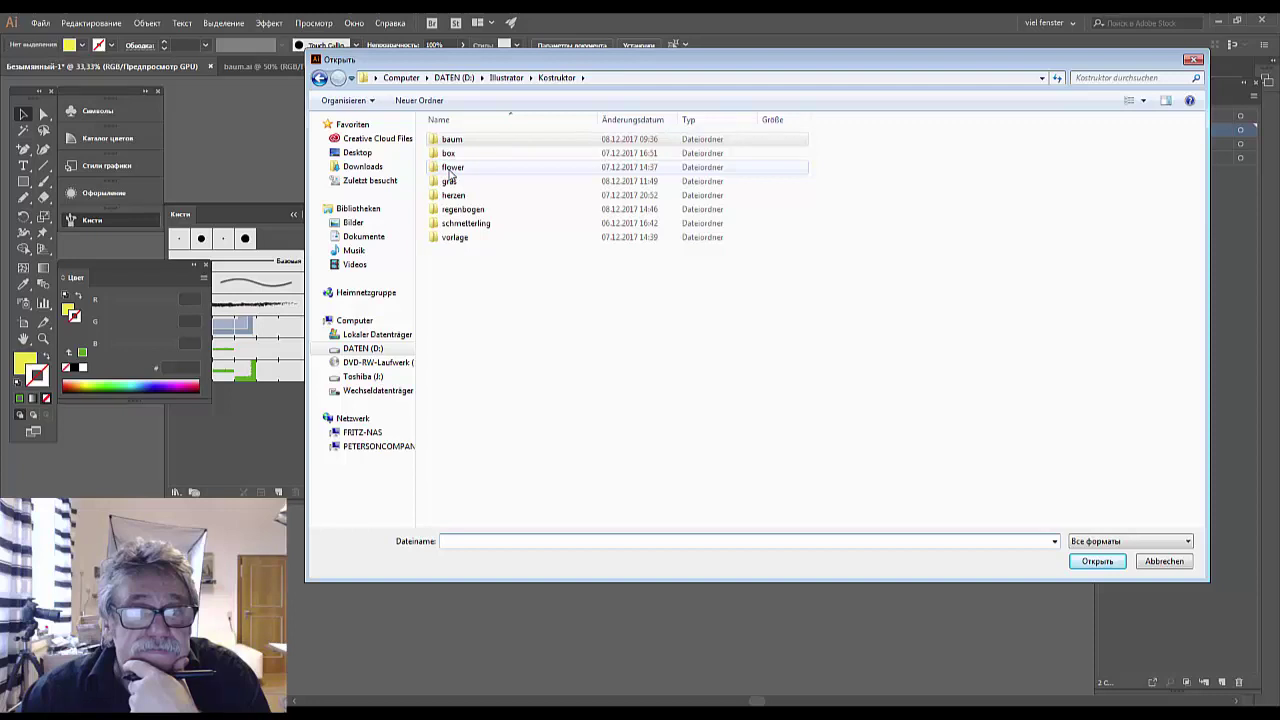
pyautogui.moveTo(453, 167)
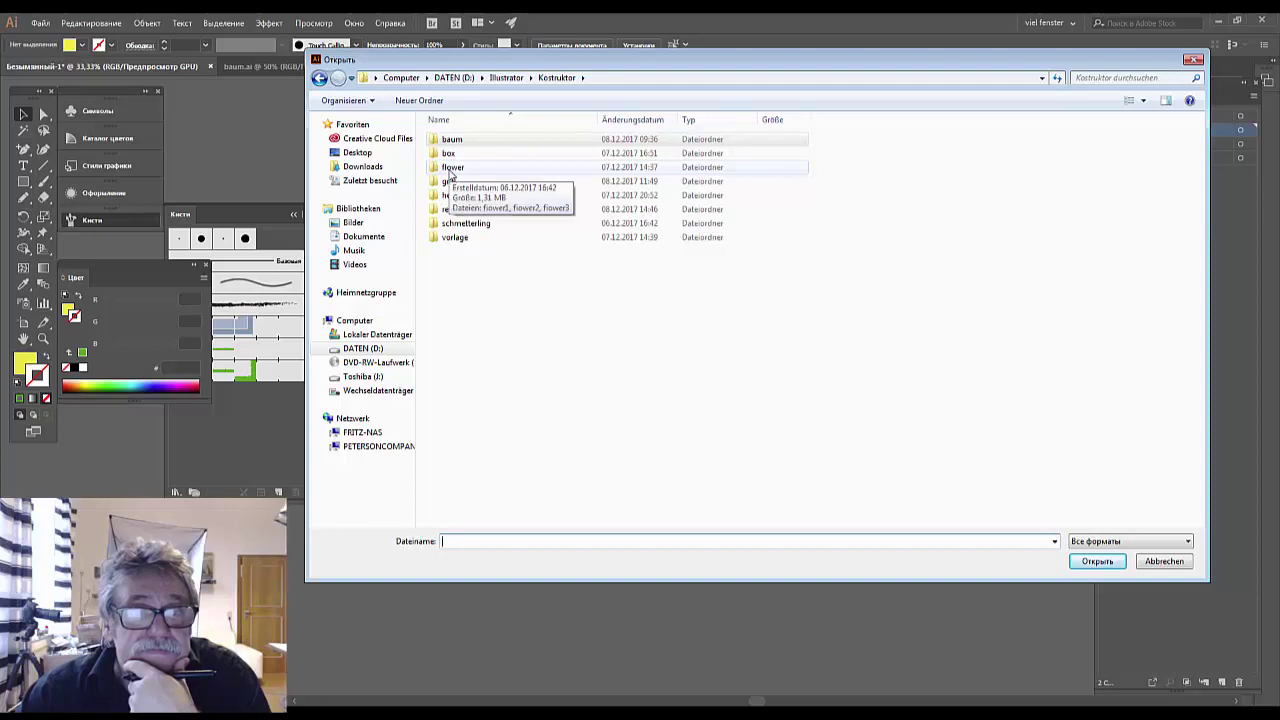
pyautogui.doubleClick(451, 170)
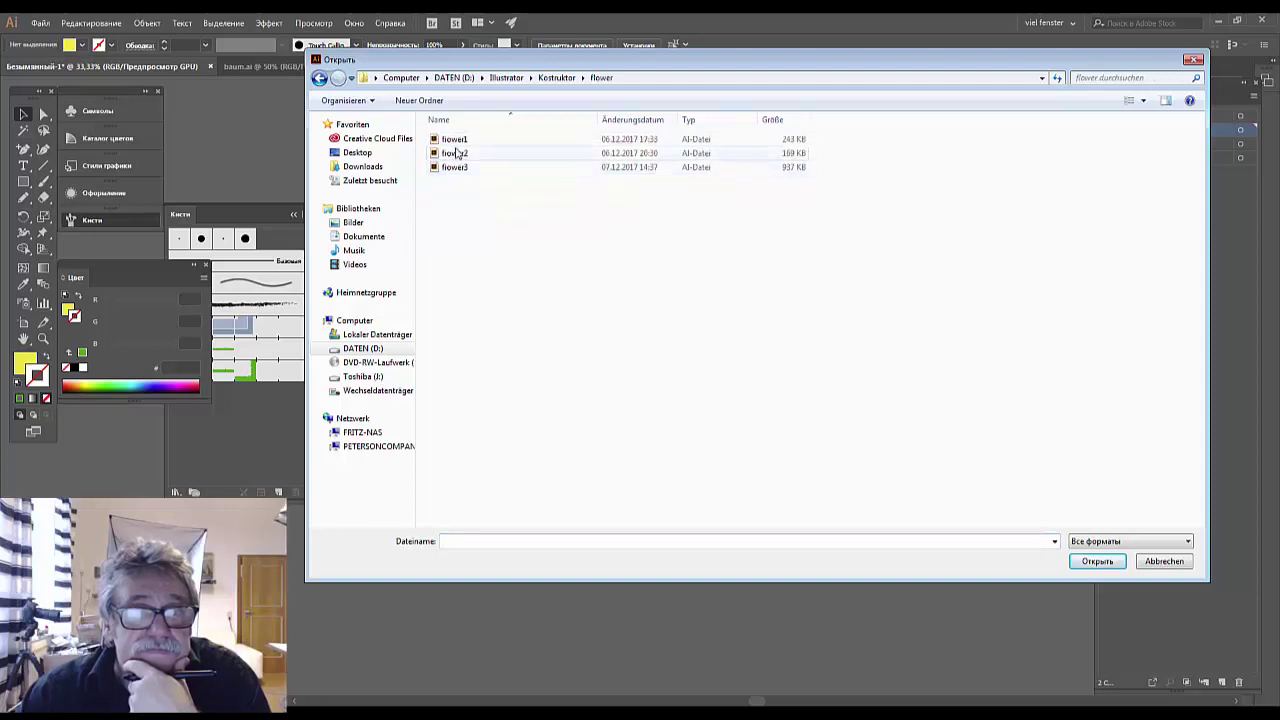
pyautogui.click(456, 141)
pyautogui.click(1100, 562)
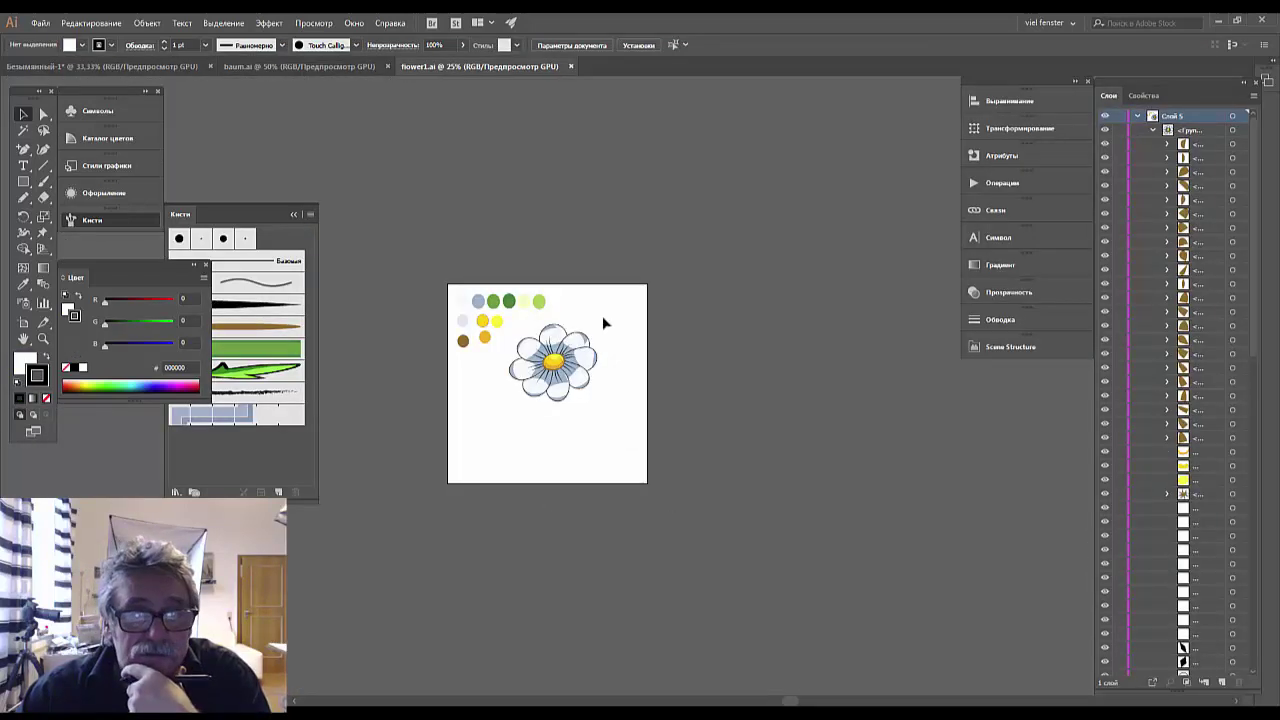
pyautogui.moveTo(526, 408); pyautogui.dragTo(511, 420)
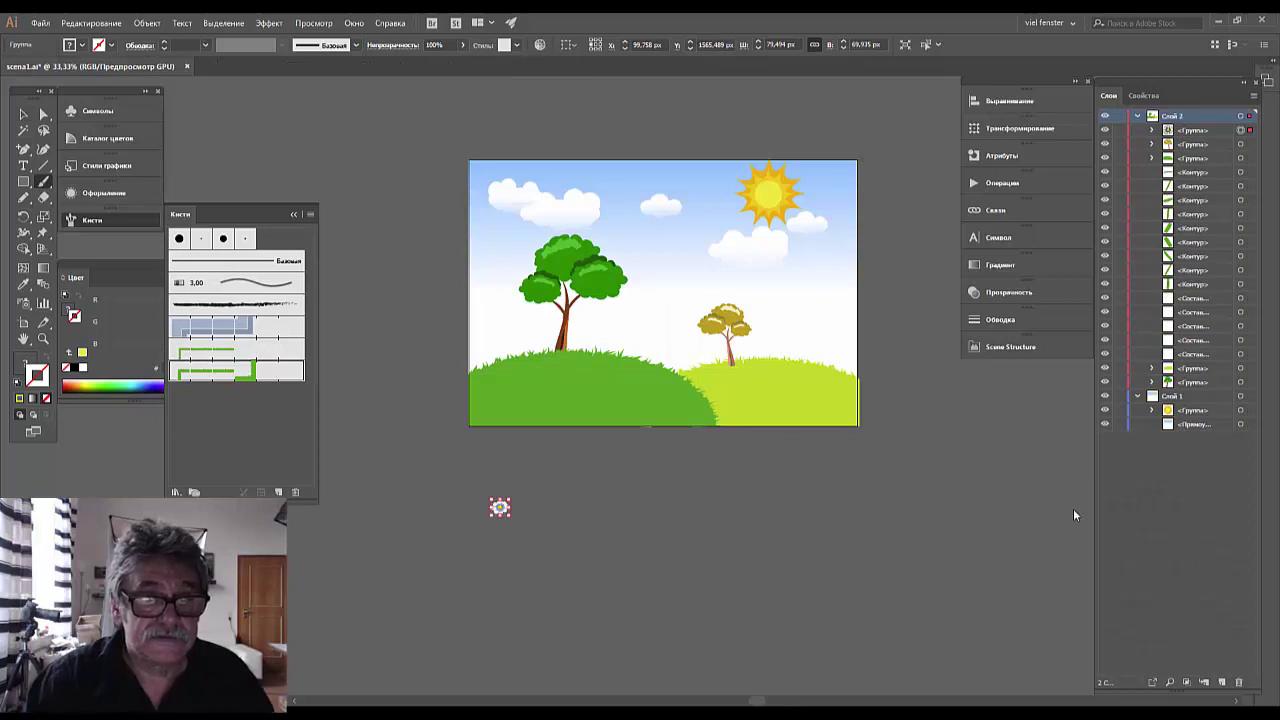
pyautogui.click(23, 114)
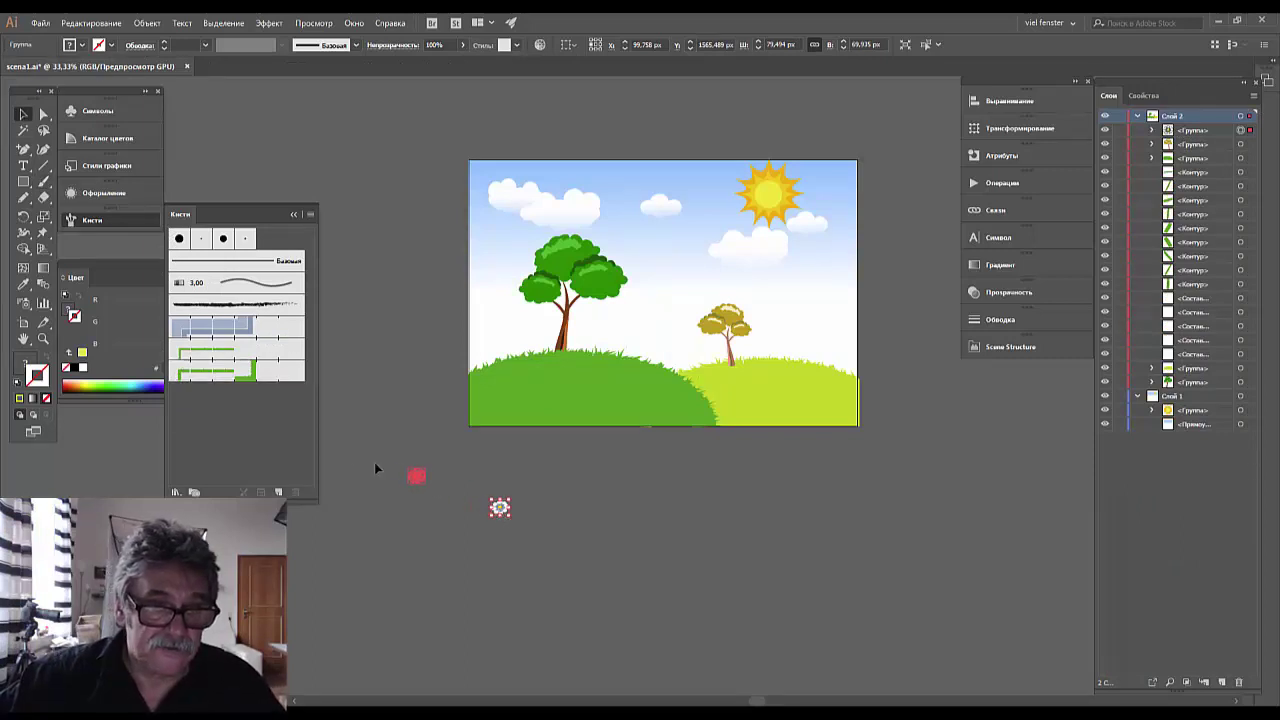
# Make the daisy a scatter brush with Random size from 27% to 83%
pyautogui.moveTo(375, 468); pyautogui.dragTo(248, 427)
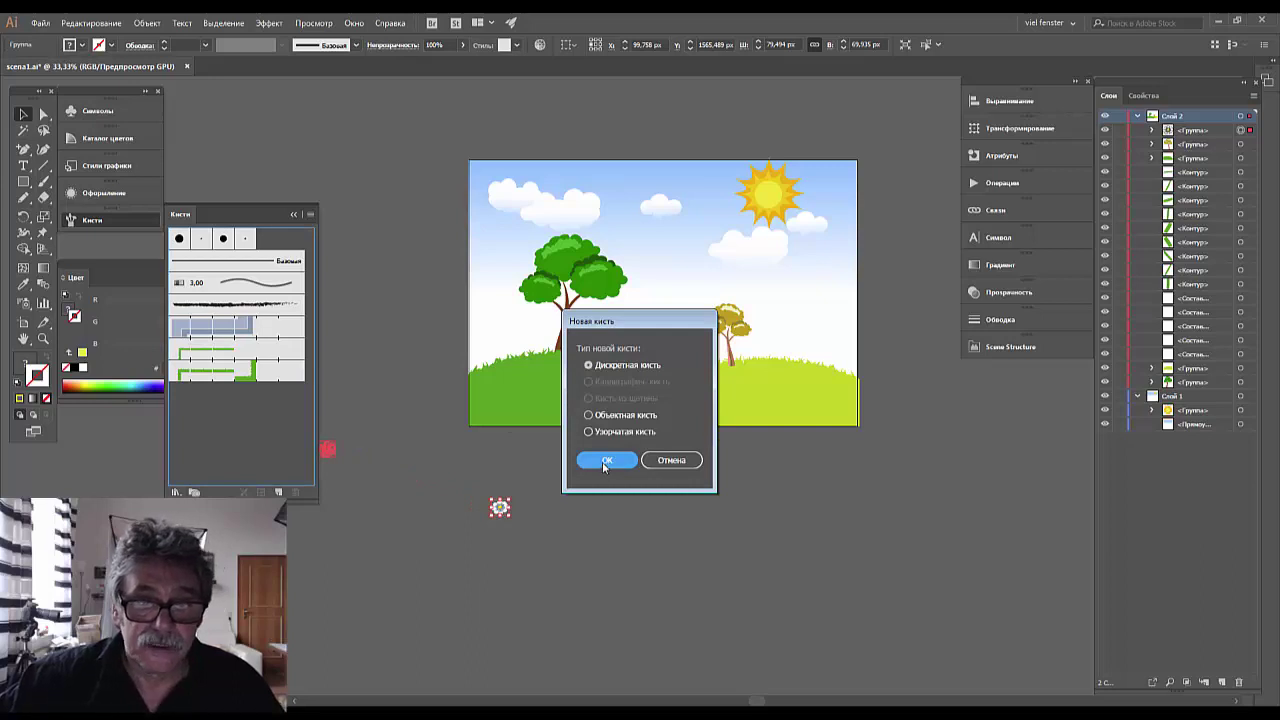
pyautogui.click(605, 462)
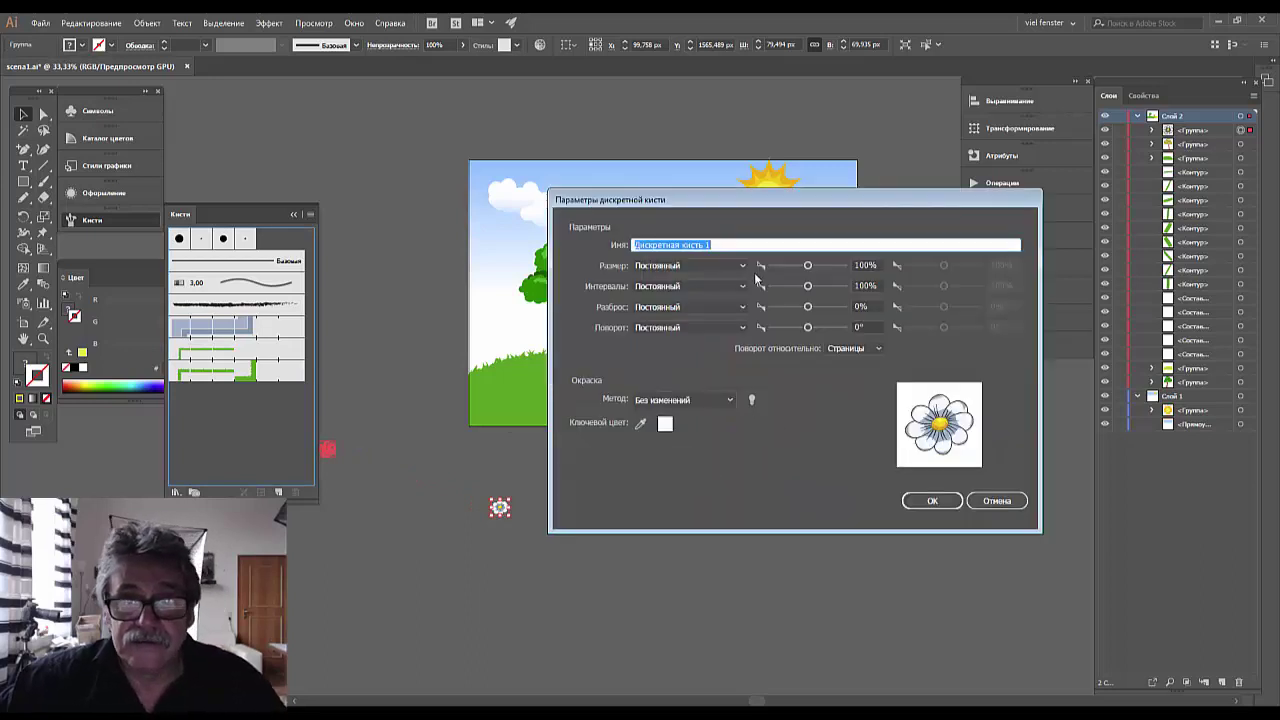
pyautogui.click(690, 265)
pyautogui.click(691, 294)
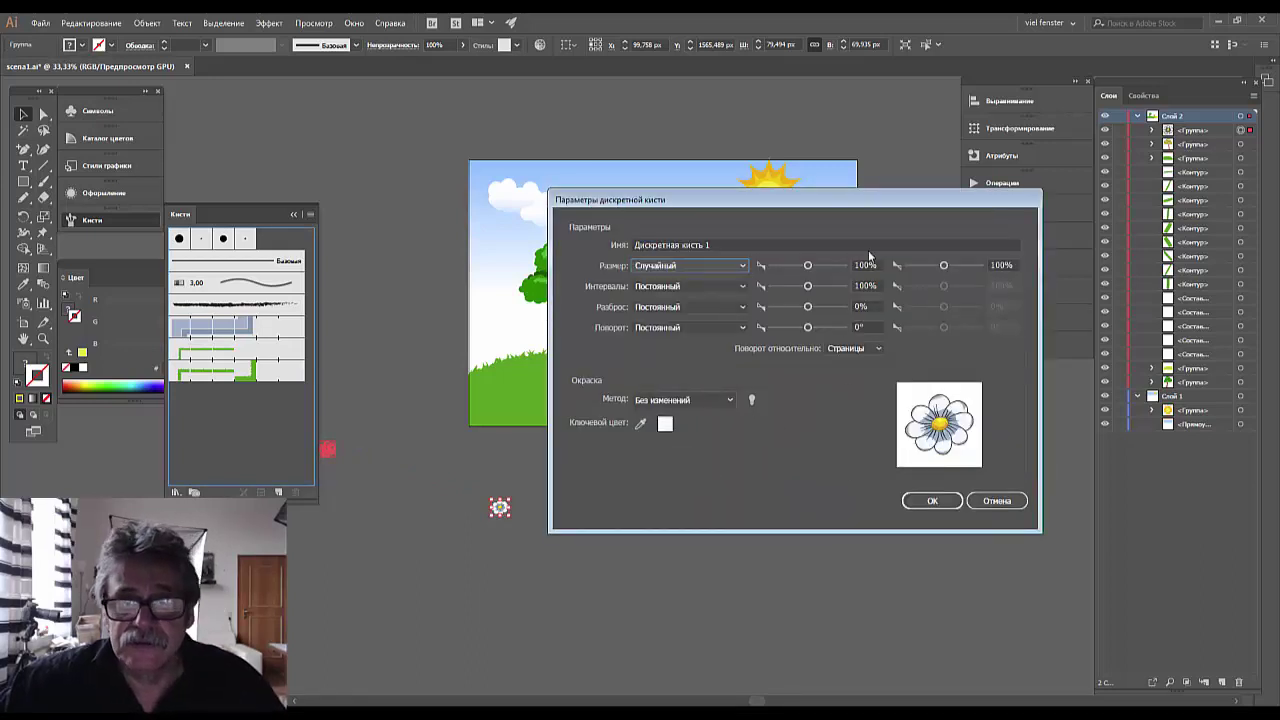
pyautogui.moveTo(807, 265); pyautogui.dragTo(801, 266)
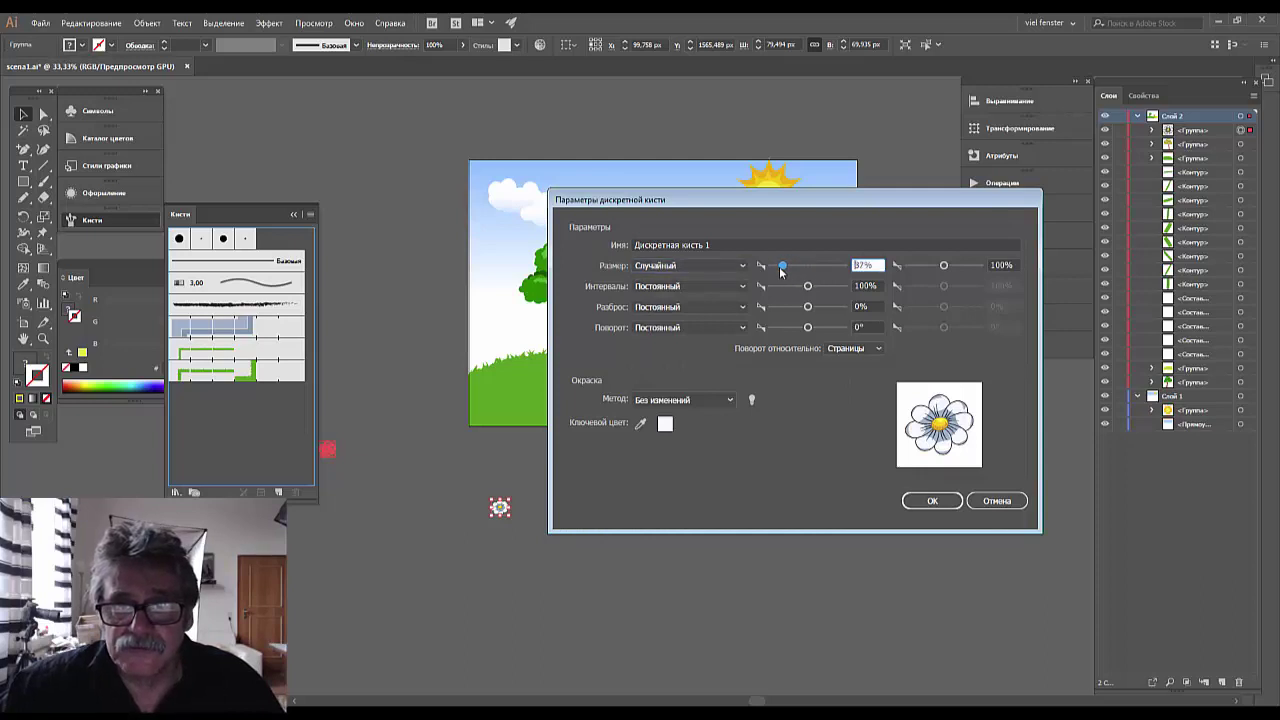
pyautogui.moveTo(776, 271); pyautogui.dragTo(780, 272)
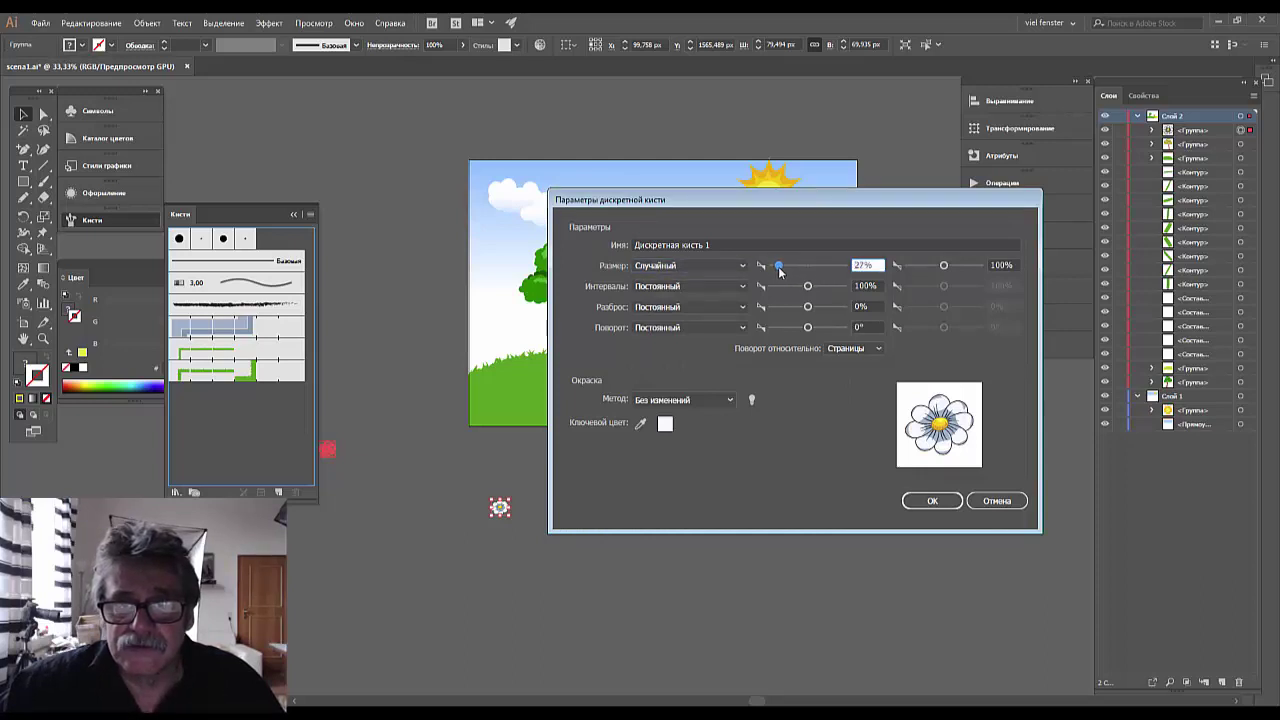
pyautogui.click(944, 267)
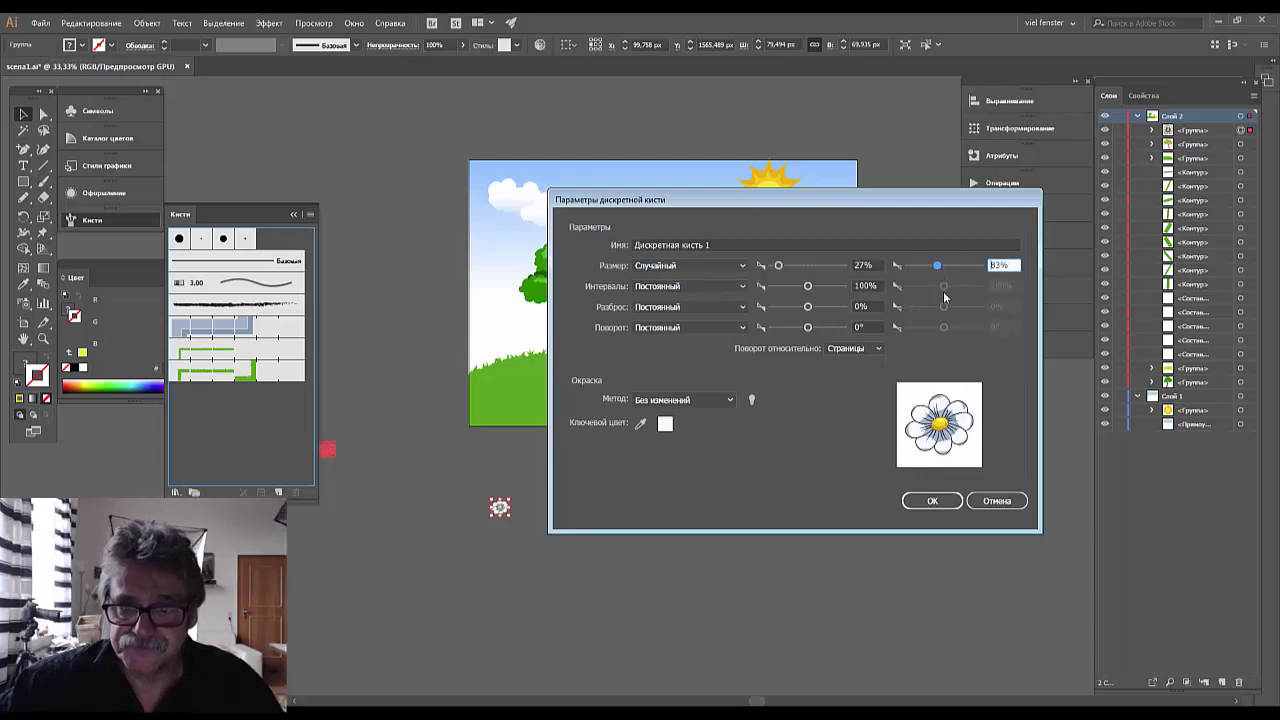
pyautogui.click(923, 505)
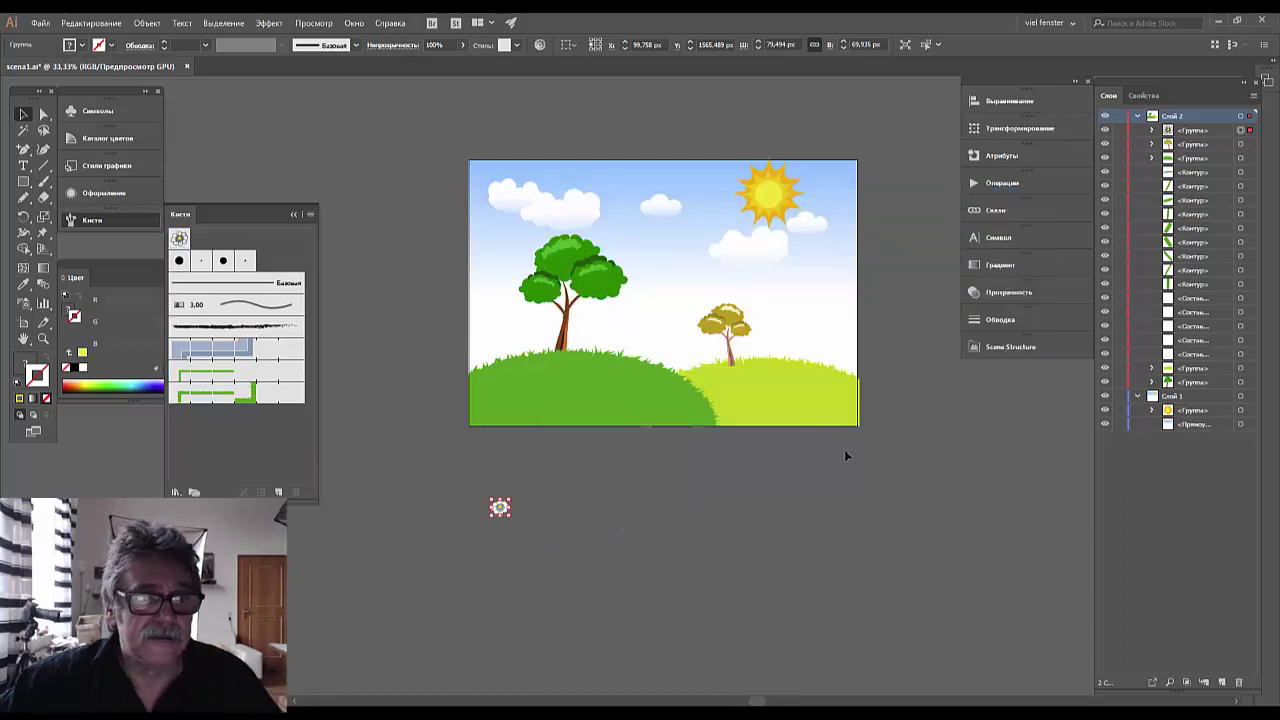
# Stamp a first cluster of daisies onto the dark-green hill with the Paintbrush
pyautogui.click(43, 181)
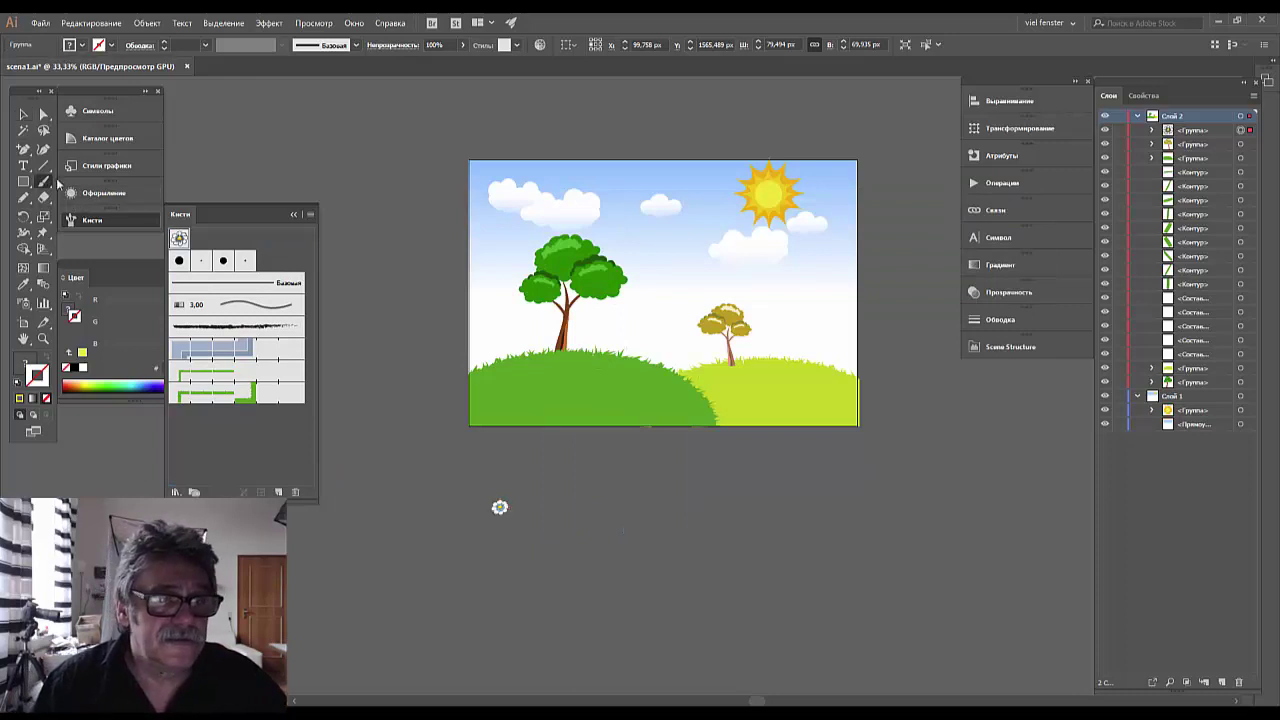
pyautogui.moveTo(492, 377); pyautogui.dragTo(517, 377)
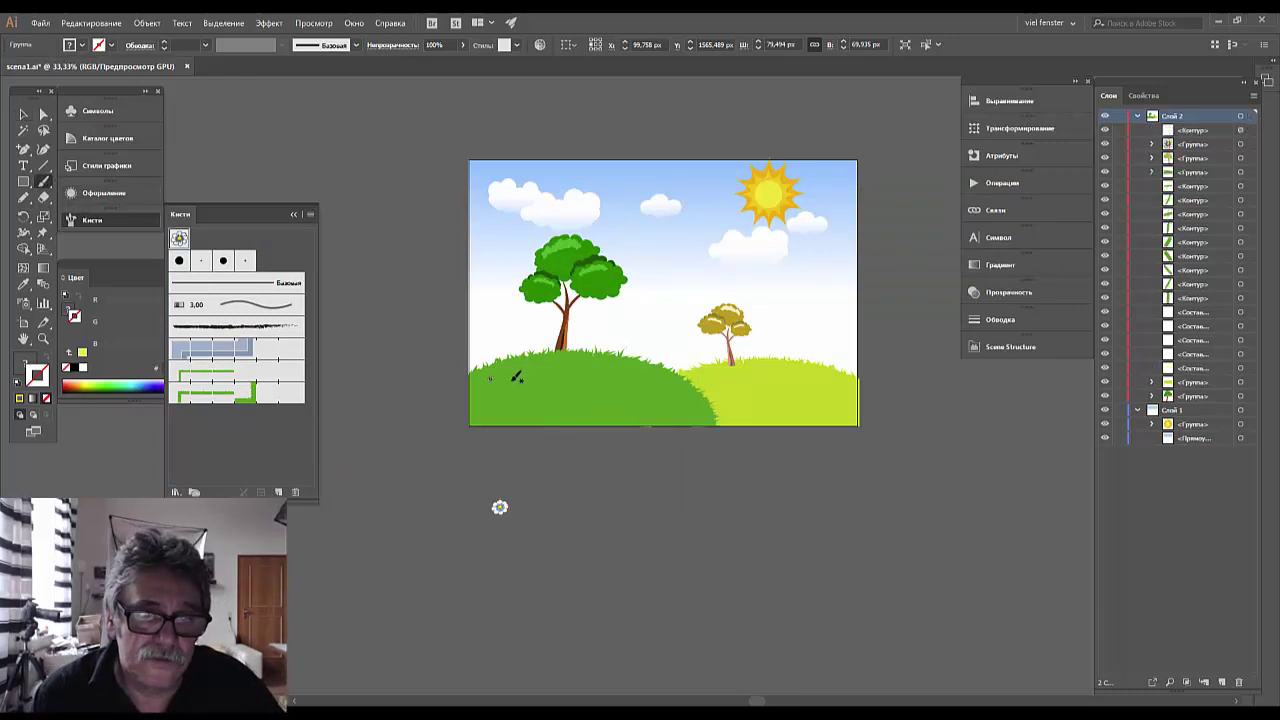
pyautogui.hotkey('ctrl', 'shift', 'a')
pyautogui.click(511, 373)
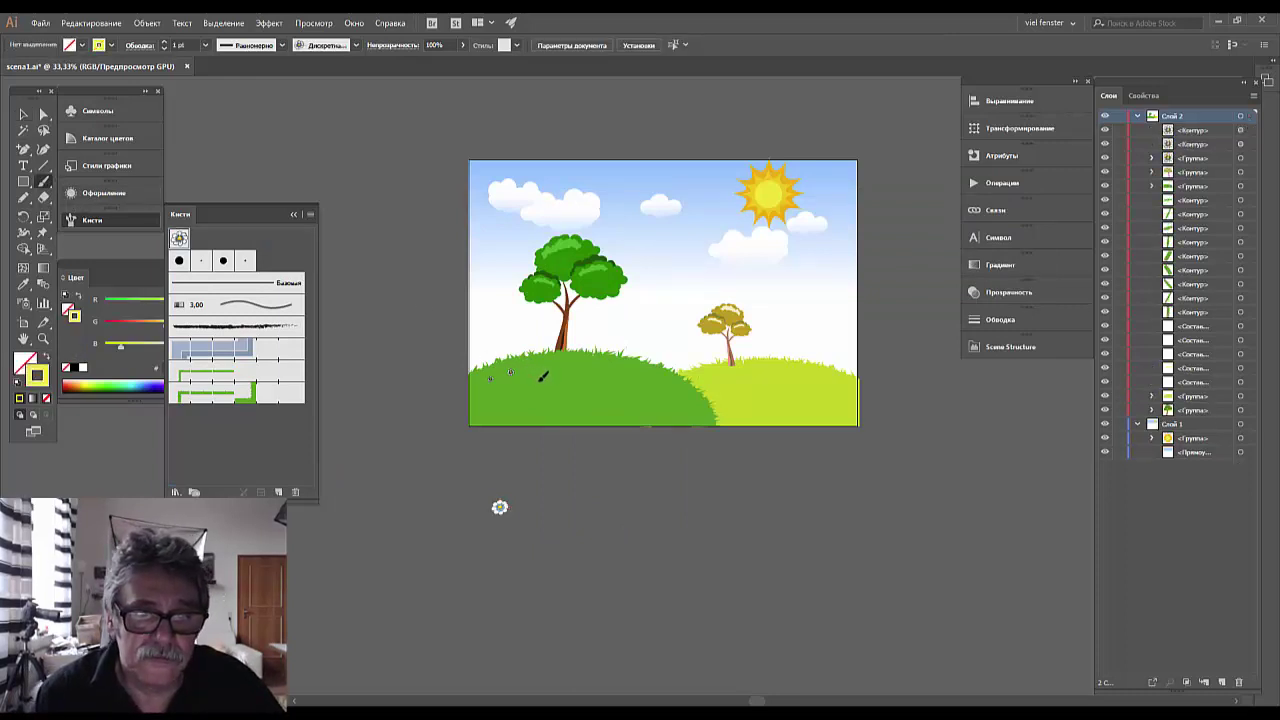
pyautogui.click(532, 376)
pyautogui.click(503, 392)
pyautogui.click(518, 400)
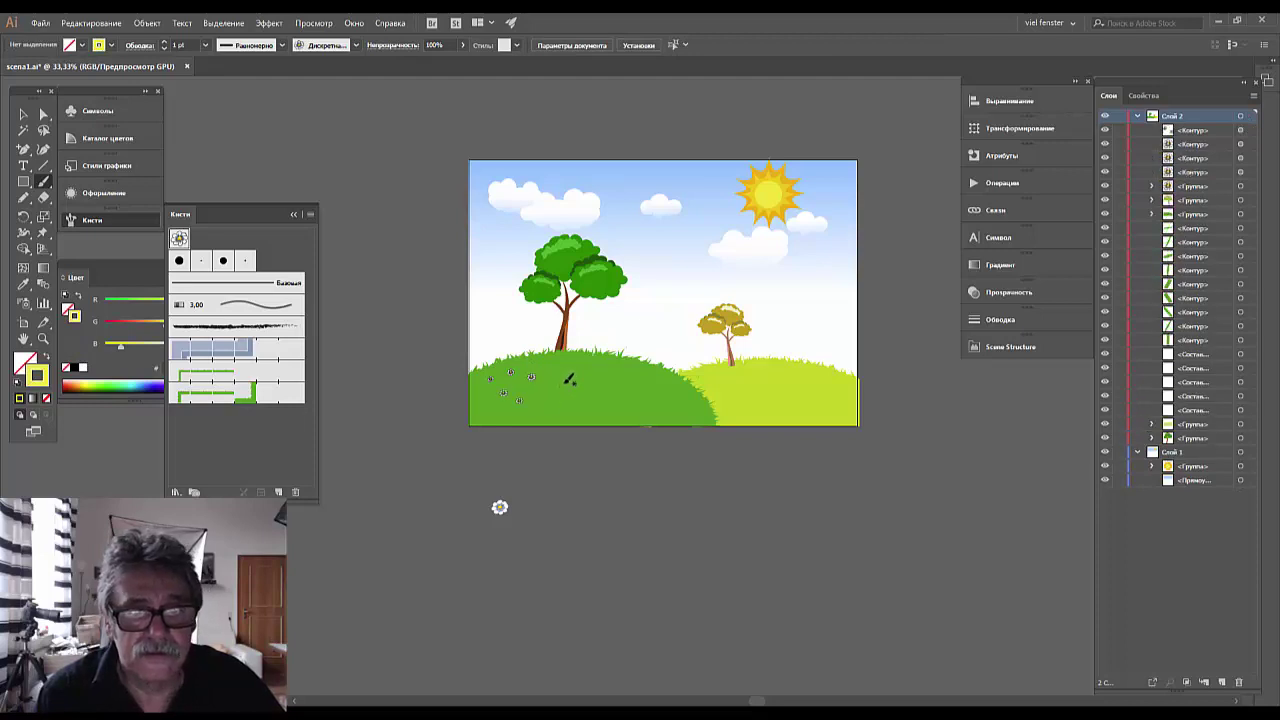
pyautogui.click(564, 382)
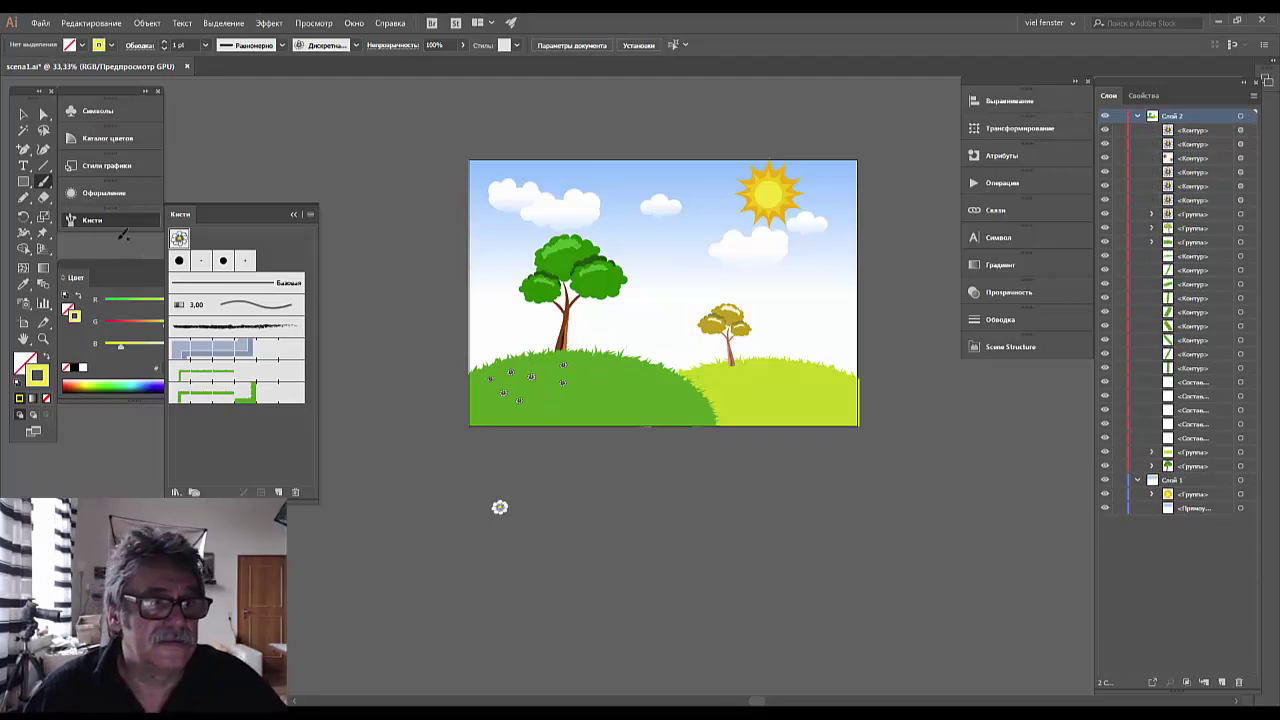
# Raise the daisy brush's maximum size, leaving existing strokes unchanged
pyautogui.doubleClick(179, 242)
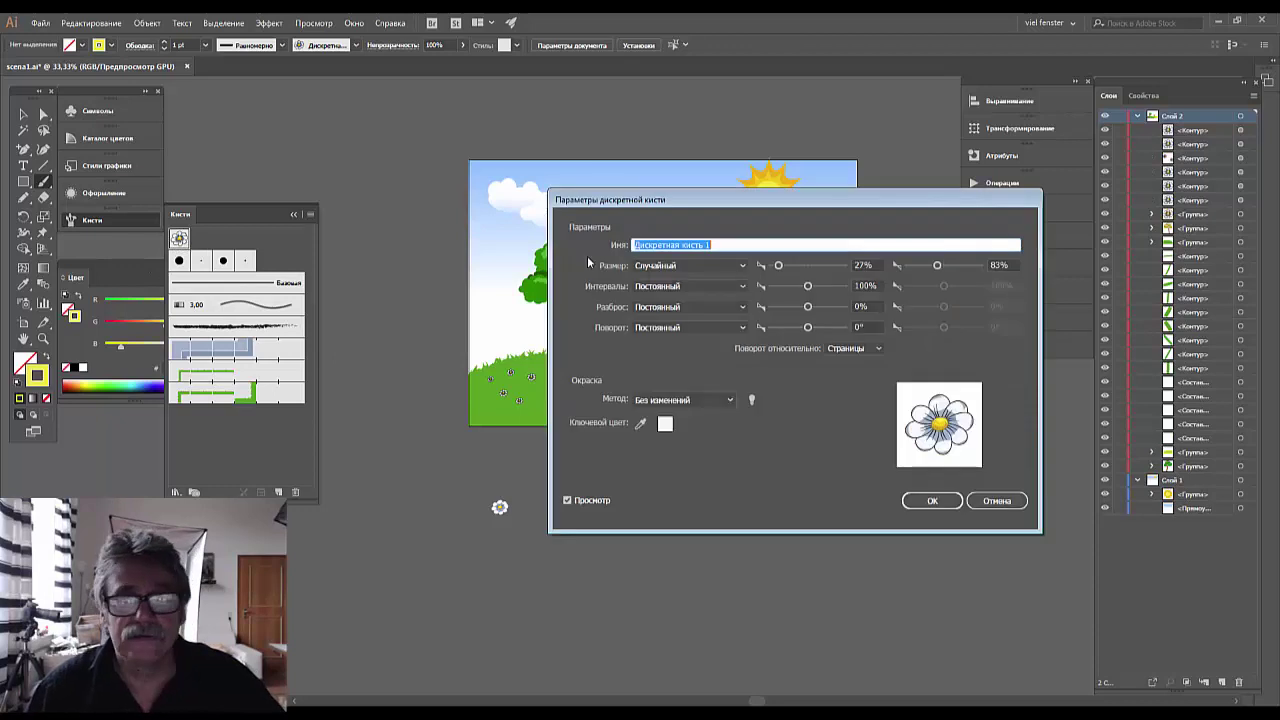
pyautogui.moveTo(937, 265); pyautogui.dragTo(941, 266)
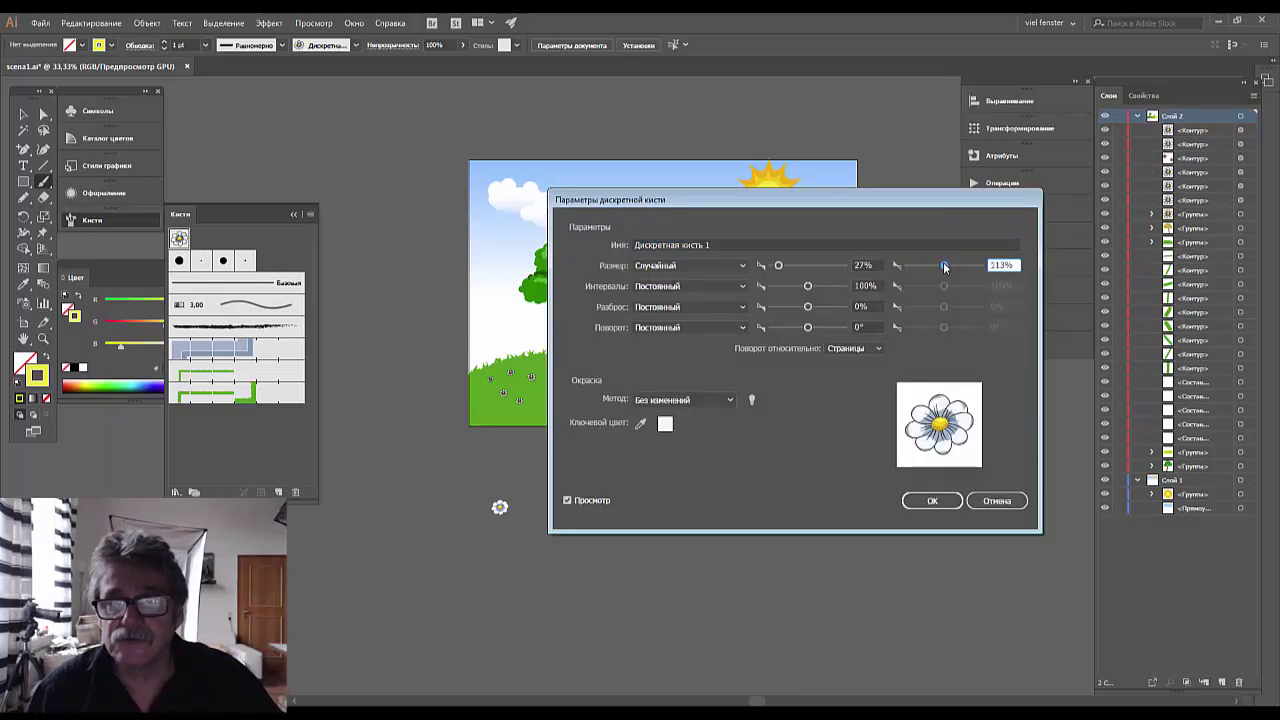
pyautogui.click(930, 502)
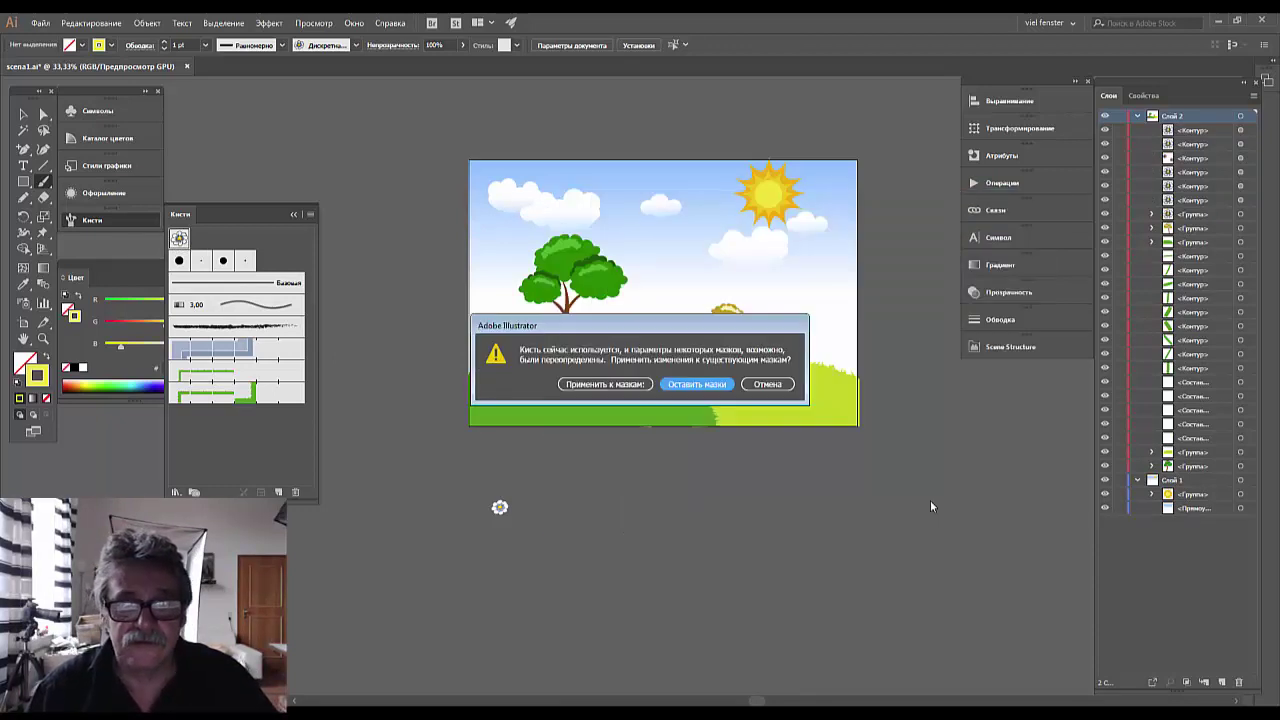
pyautogui.click(702, 385)
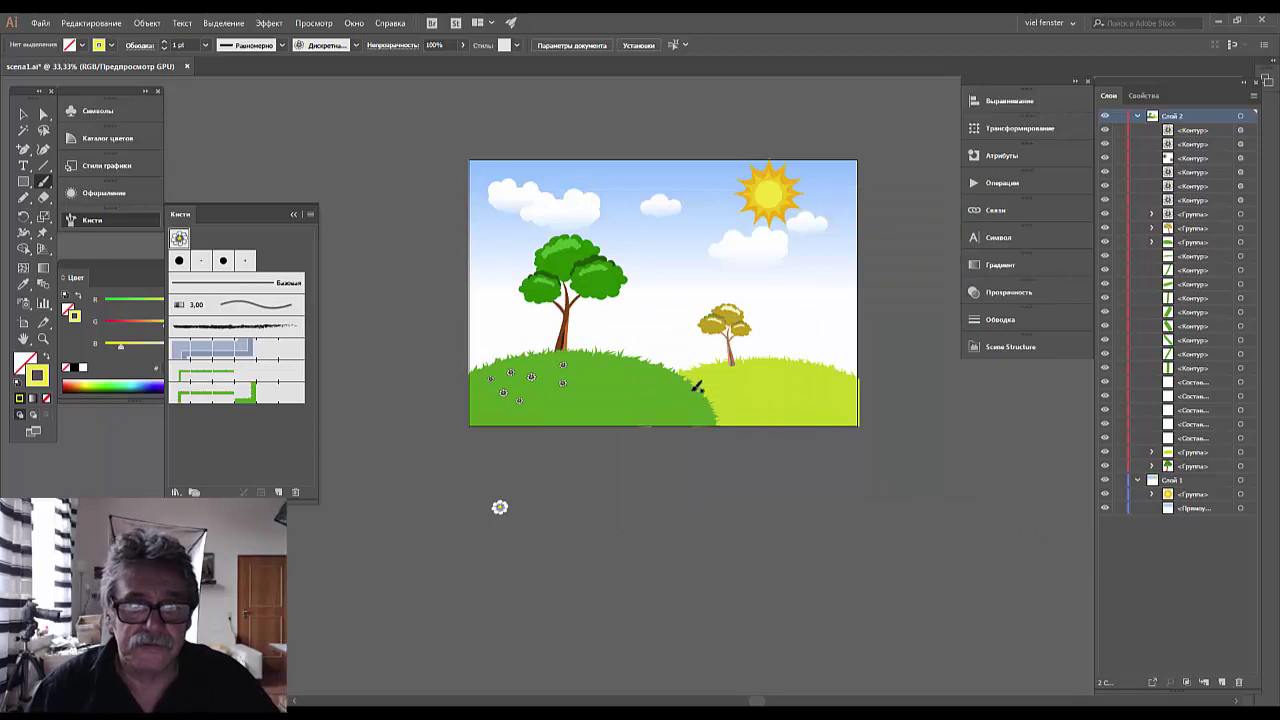
# Fill the dark-green hill with more daisies
pyautogui.click(602, 385)
pyautogui.click(612, 372)
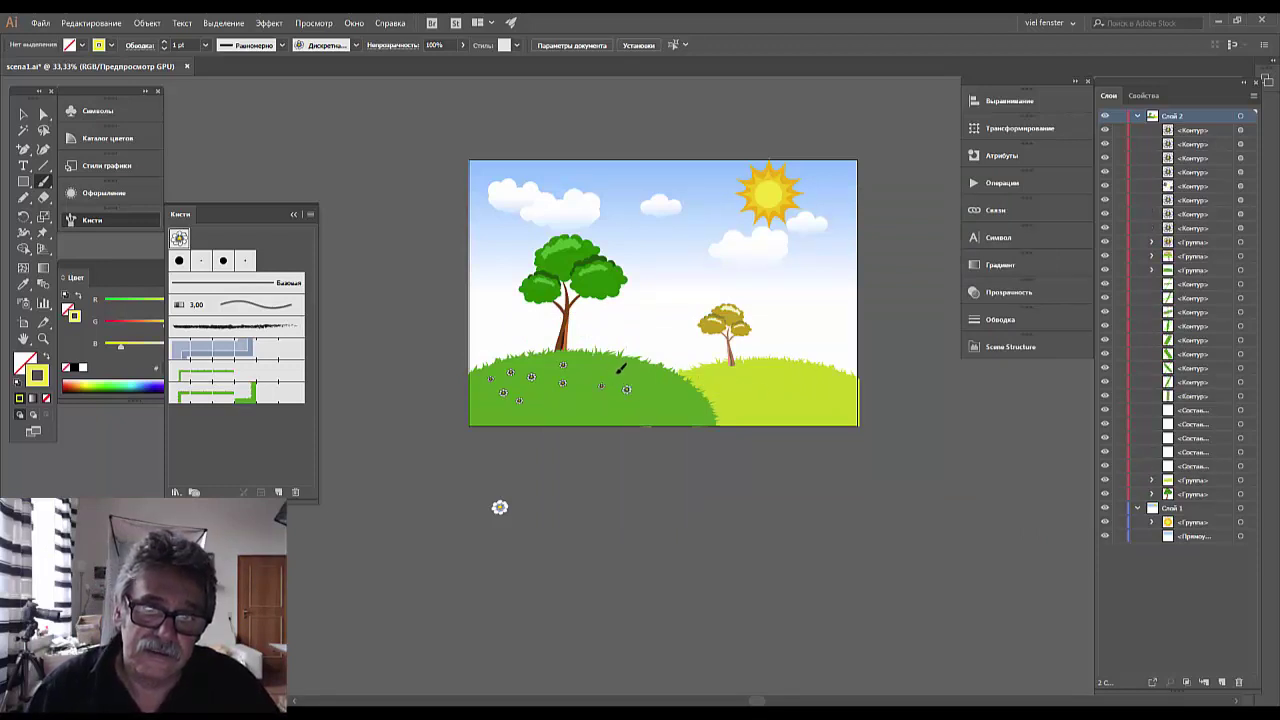
pyautogui.click(640, 376)
pyautogui.click(667, 392)
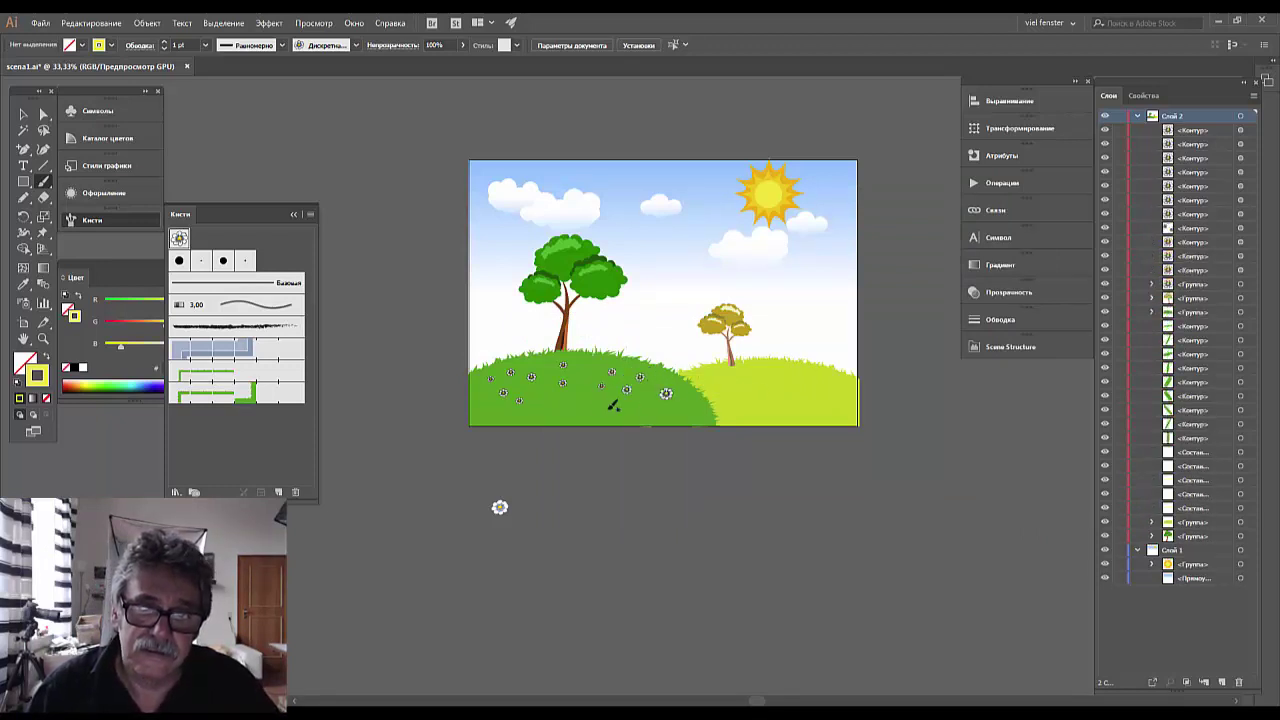
pyautogui.click(622, 408)
pyautogui.click(590, 375)
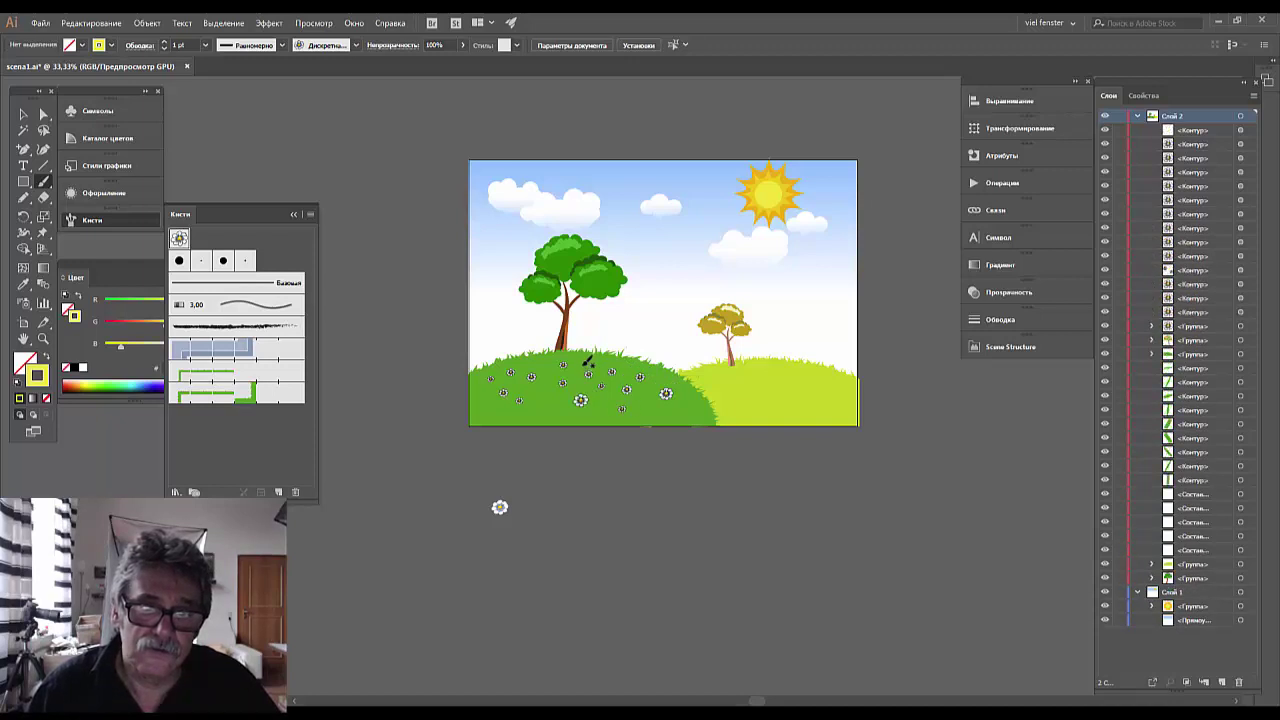
pyautogui.click(500, 409)
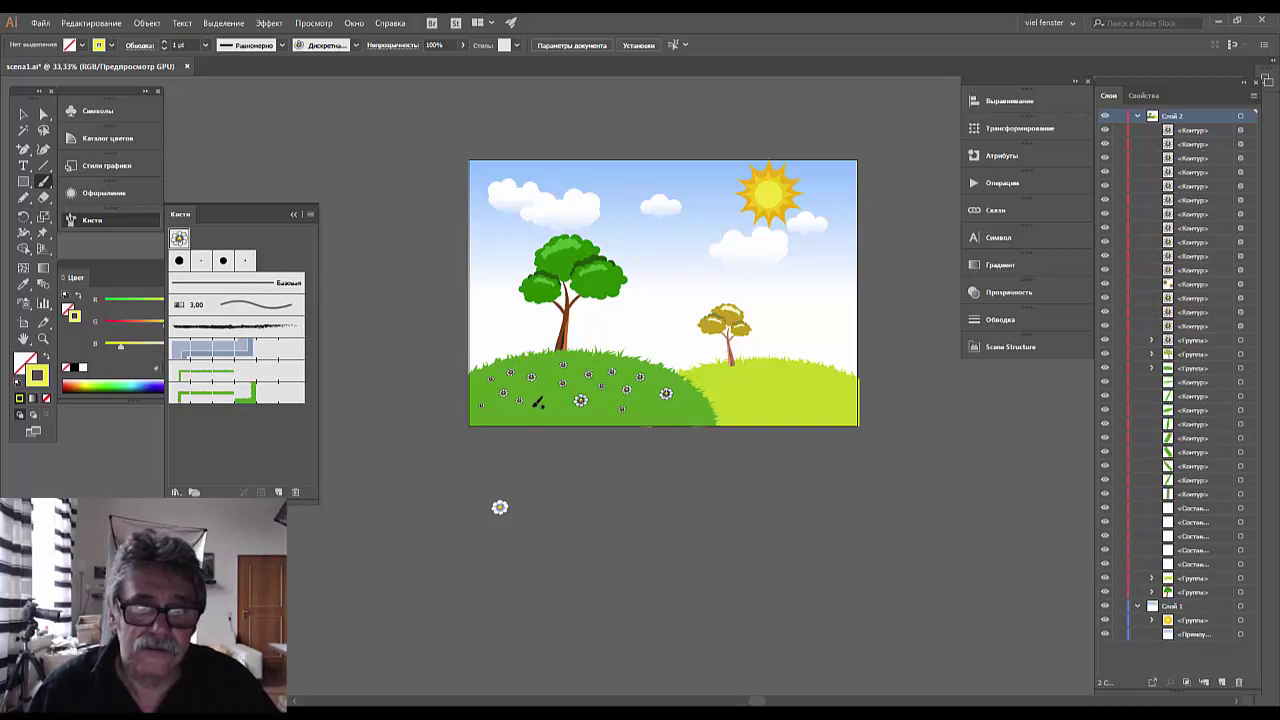
pyautogui.click(557, 399)
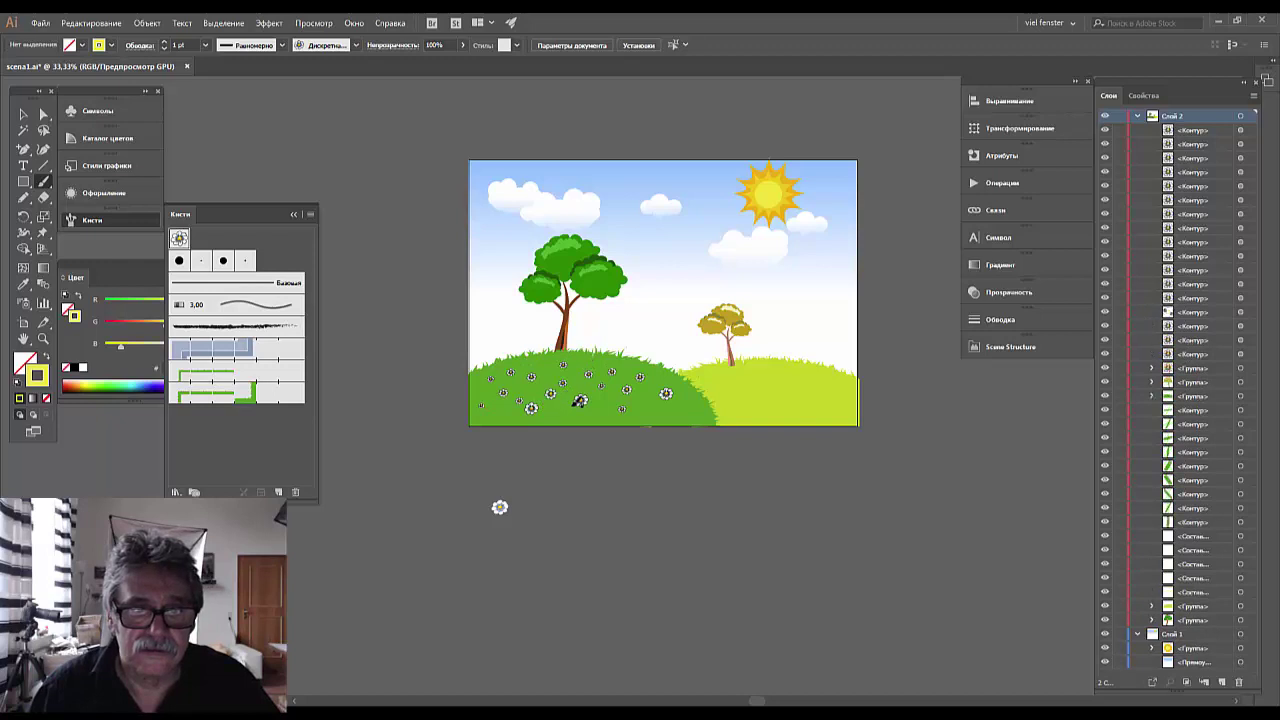
pyautogui.click(602, 414)
pyautogui.click(684, 412)
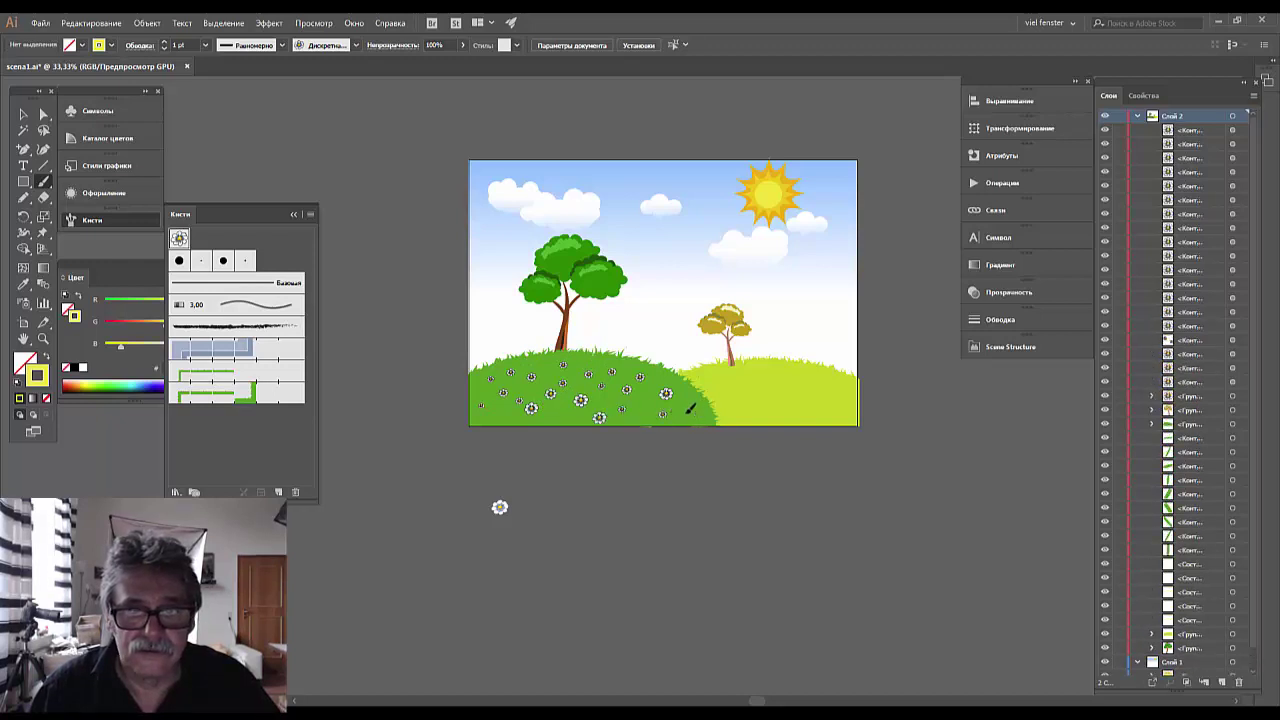
pyautogui.click(640, 378)
# Scatter daisies across the light-green hill
pyautogui.click(597, 363)
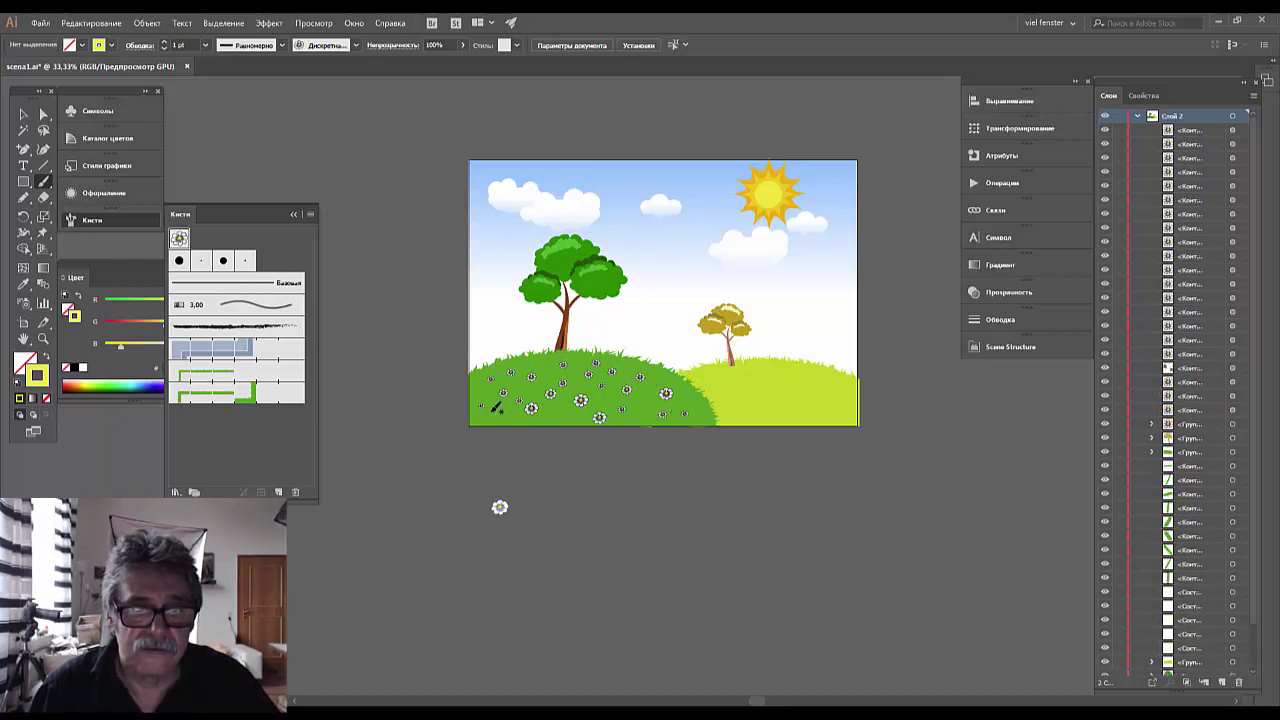
pyautogui.click(754, 386)
pyautogui.click(820, 398)
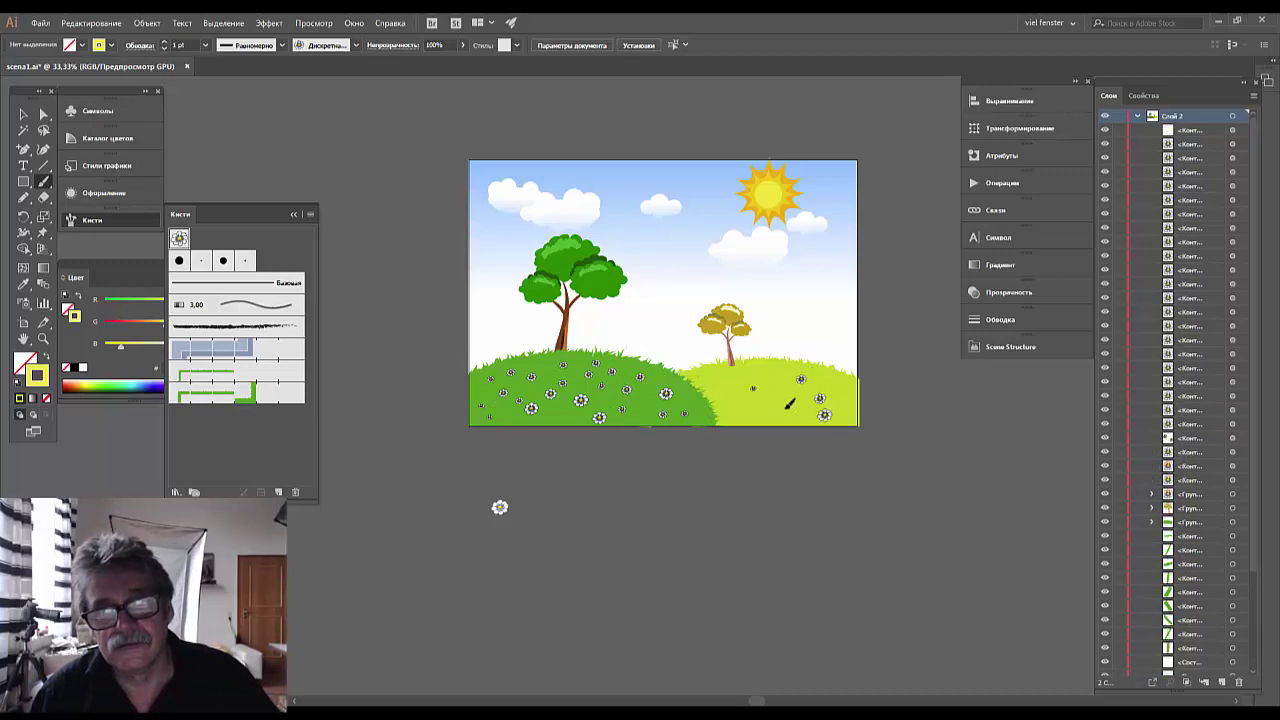
pyautogui.click(784, 409)
pyautogui.click(800, 379)
pyautogui.click(743, 381)
pyautogui.click(732, 399)
pyautogui.click(763, 413)
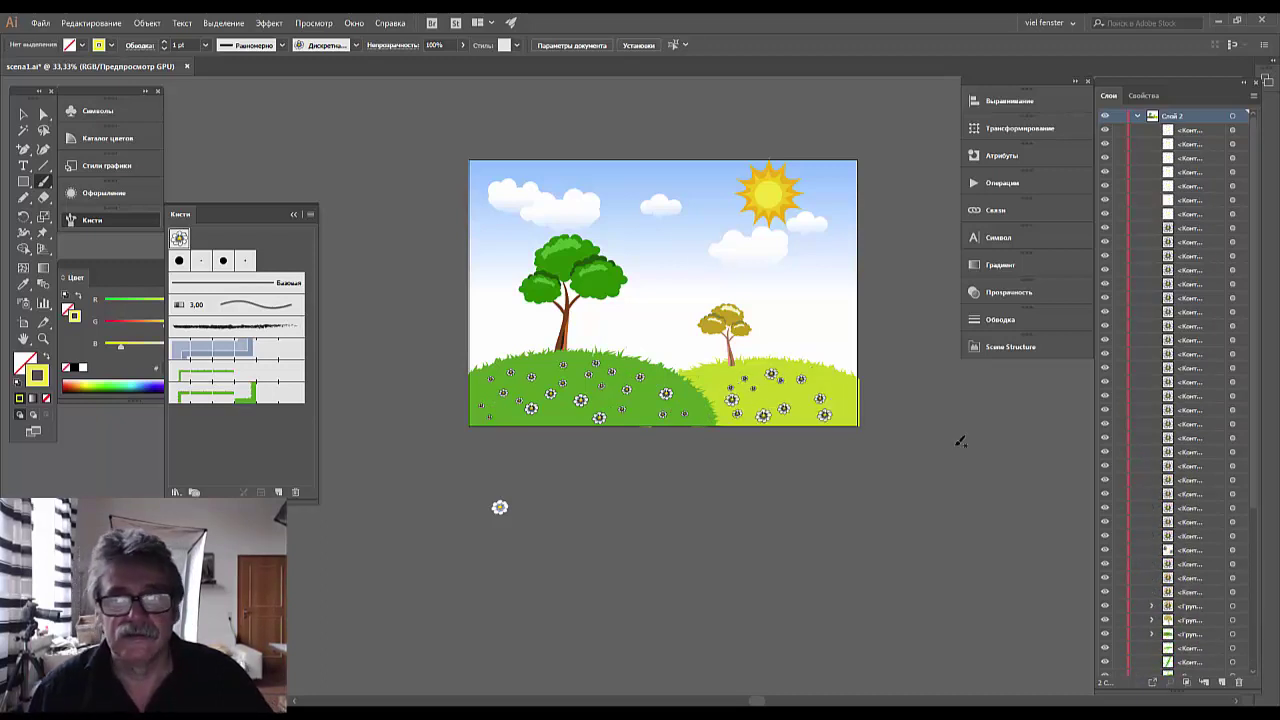
# Undo the daisy strokes on the light-green hill and most on the dark-green hill
pyautogui.hotkey('ctrl', 'z')
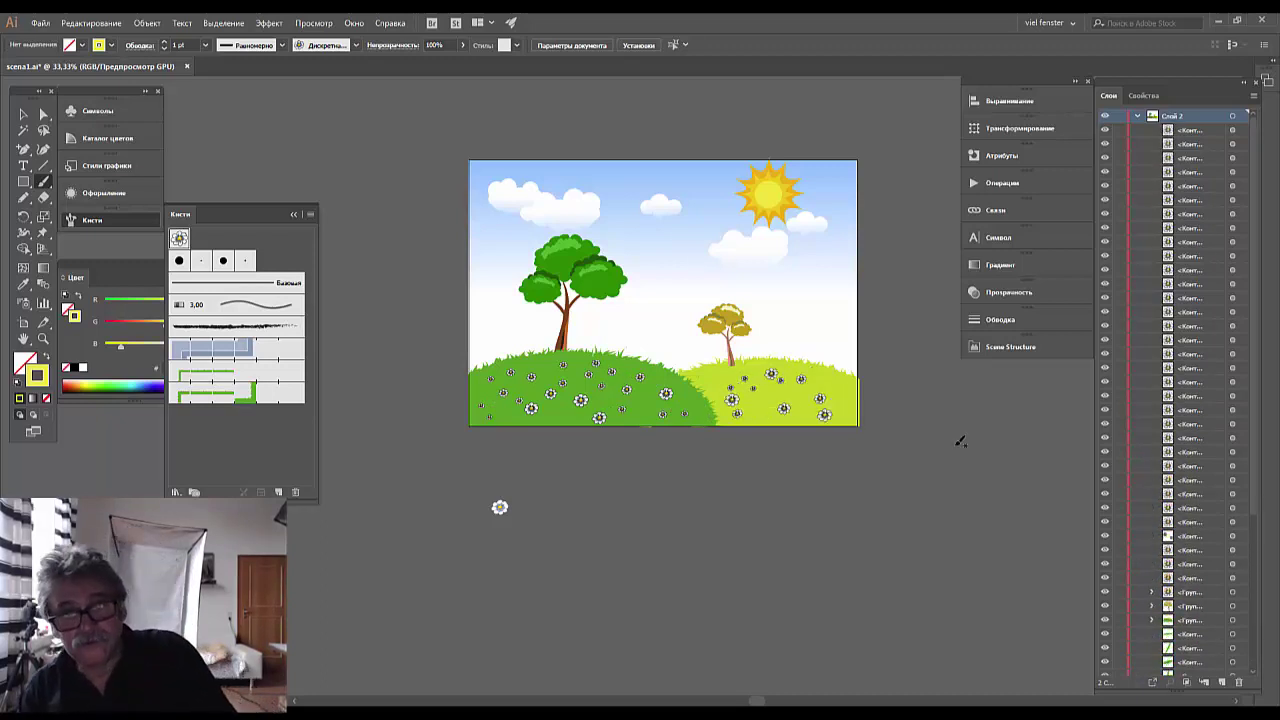
pyautogui.hotkey('ctrl', 'z')
pyautogui.hotkey('ctrl', 'z')
pyautogui.hotkey('ctrl', 'z')
pyautogui.hotkey('ctrl', 'z')
pyautogui.hotkey('ctrl', 'z')
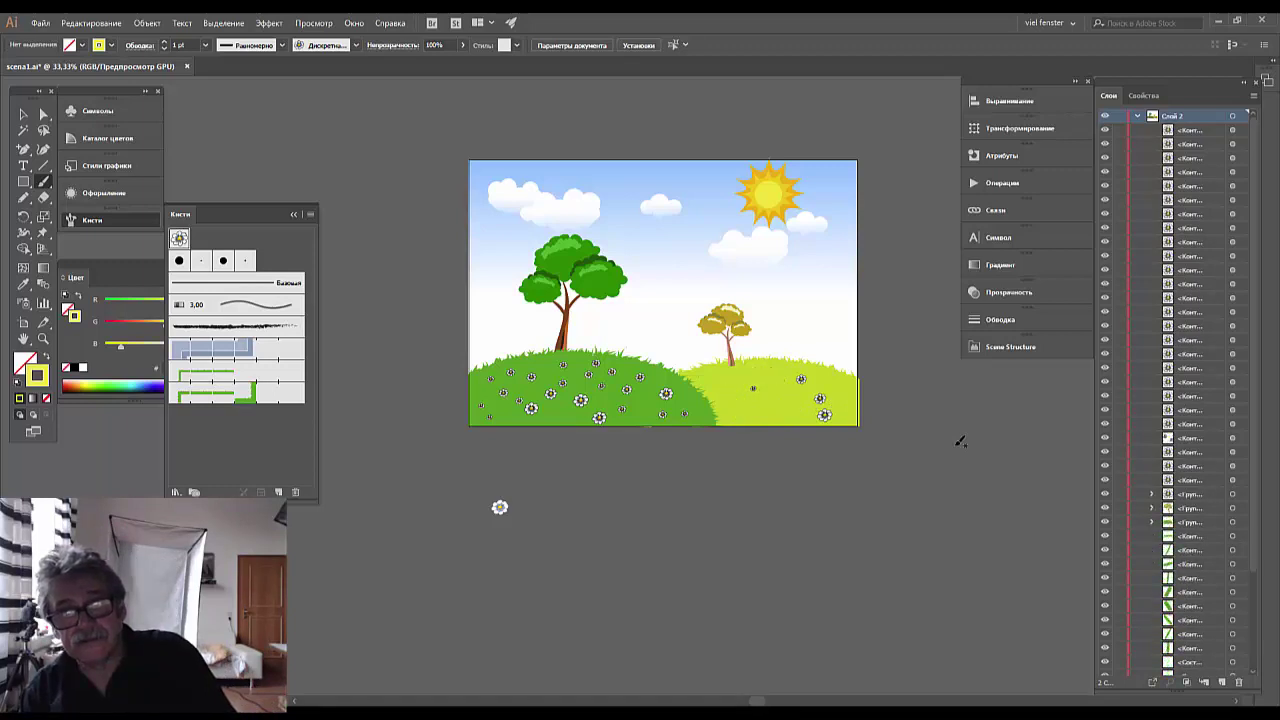
pyautogui.hotkey('ctrl', 'z')
pyautogui.hotkey('ctrl', 'z')
pyautogui.hotkey('ctrl', 'z')
pyautogui.hotkey('ctrl', 'z')
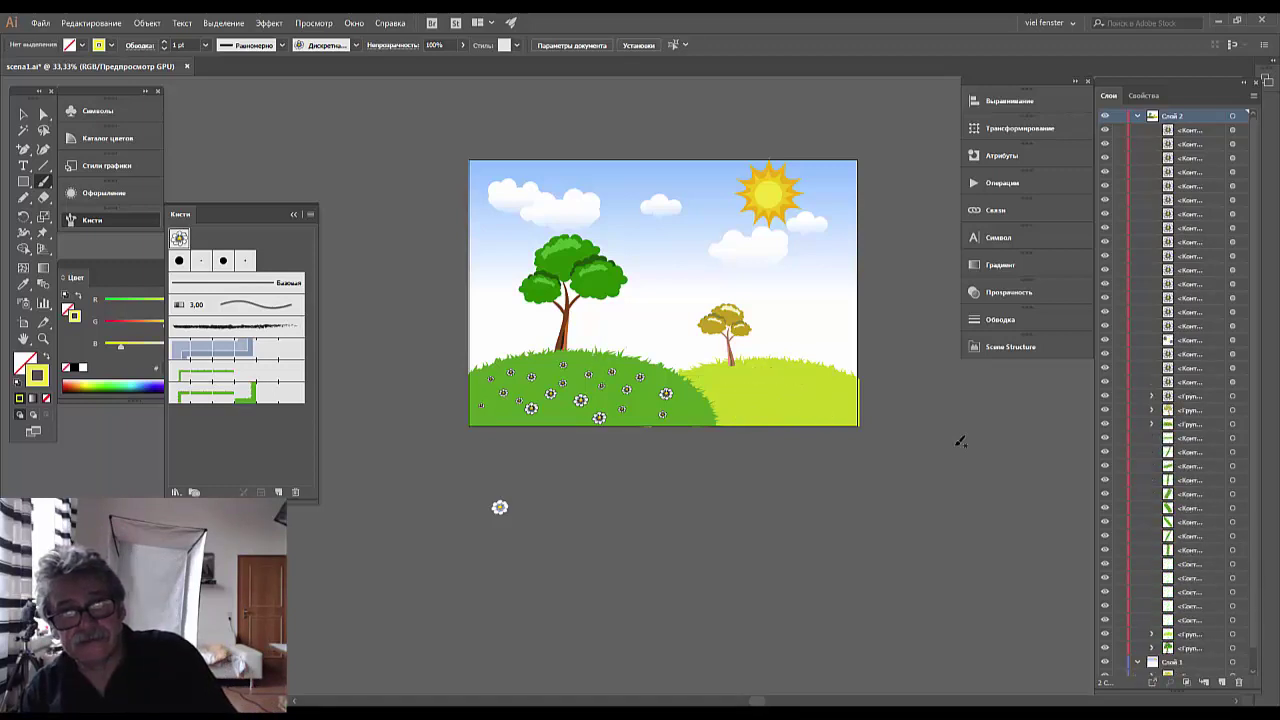
pyautogui.hotkey('ctrl', 'z')
pyautogui.hotkey('ctrl', 'z')
pyautogui.hotkey('ctrl', 'z')
pyautogui.hotkey('ctrl', 'z')
pyautogui.hotkey('ctrl', 'z')
pyautogui.hotkey('ctrl', 'z')
pyautogui.hotkey('ctrl', 'z')
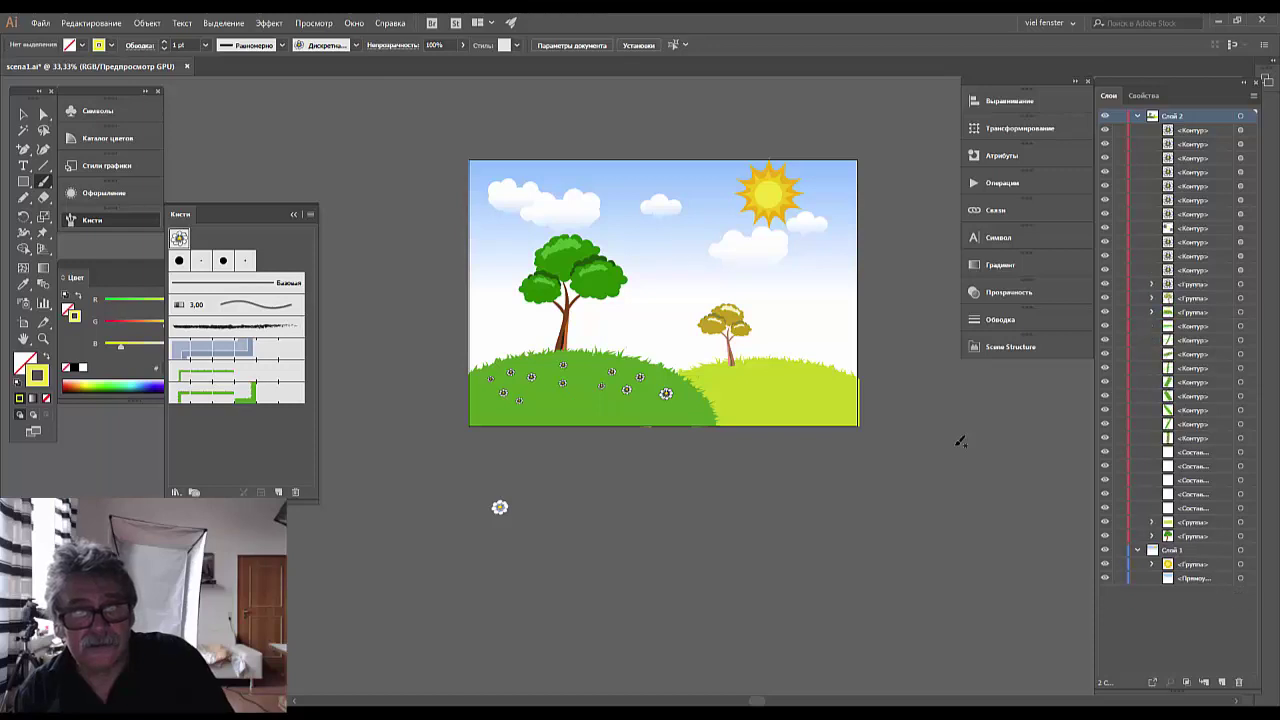
pyautogui.hotkey('ctrl', 'z')
pyautogui.hotkey('ctrl', 'z')
pyautogui.hotkey('ctrl', 'z')
pyautogui.hotkey('ctrl', 'z')
pyautogui.hotkey('ctrl', 'z')
pyautogui.hotkey('ctrl', 'z')
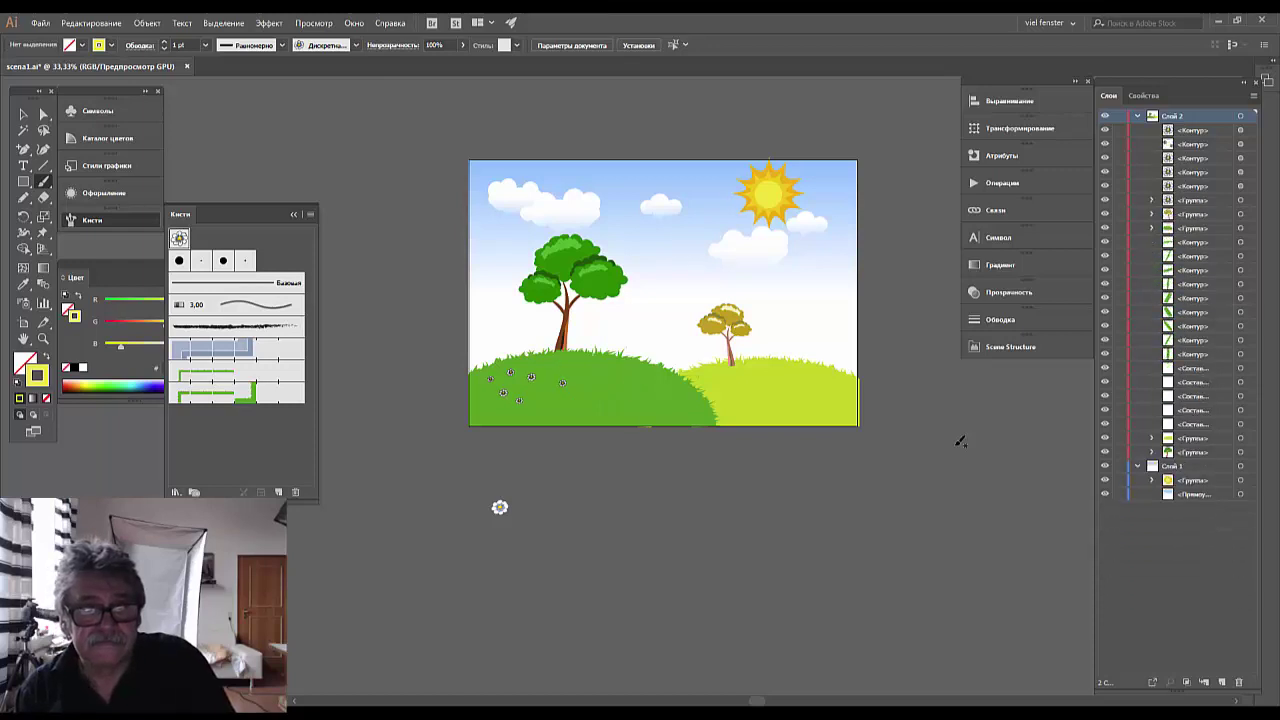
pyautogui.hotkey('ctrl', 'z')
pyautogui.hotkey('ctrl', 'z')
pyautogui.hotkey('ctrl', 'z')
pyautogui.hotkey('ctrl', 'z')
pyautogui.hotkey('ctrl', 'z')
pyautogui.hotkey('ctrl', 'z')
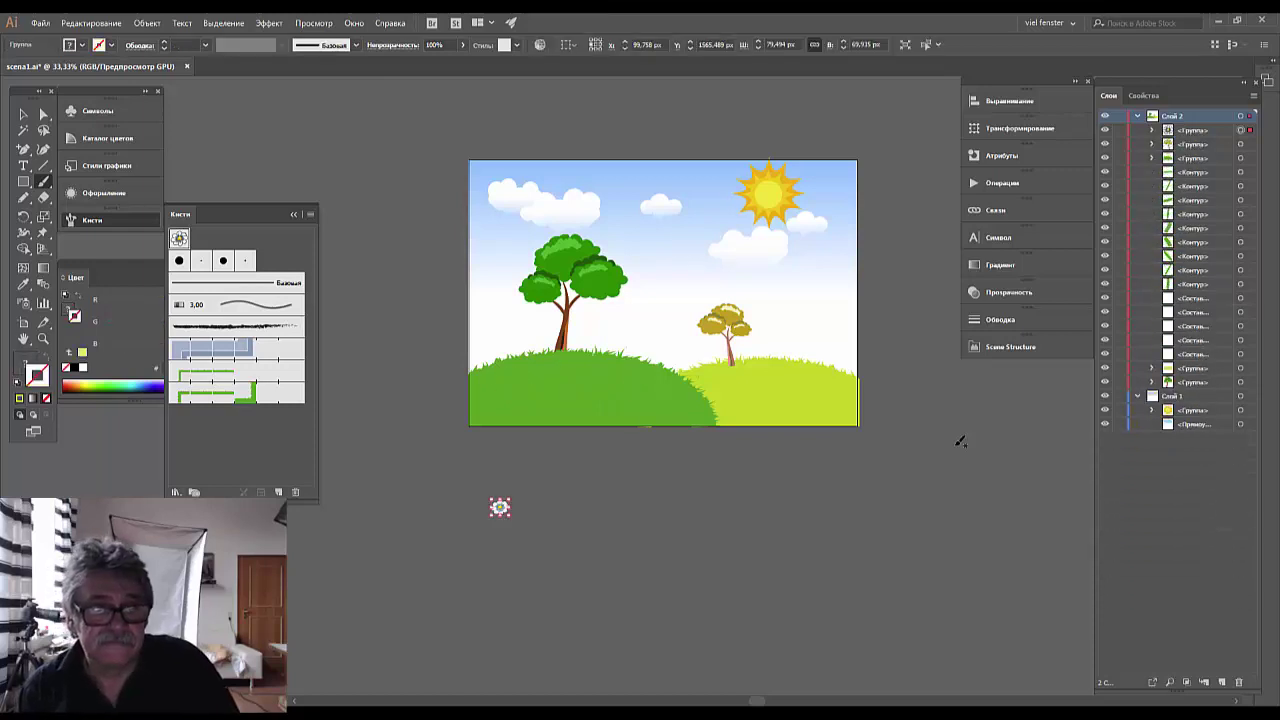
# Set the daisy brush to random size 22–98% and random spacing 78–100%
pyautogui.click(179, 238)
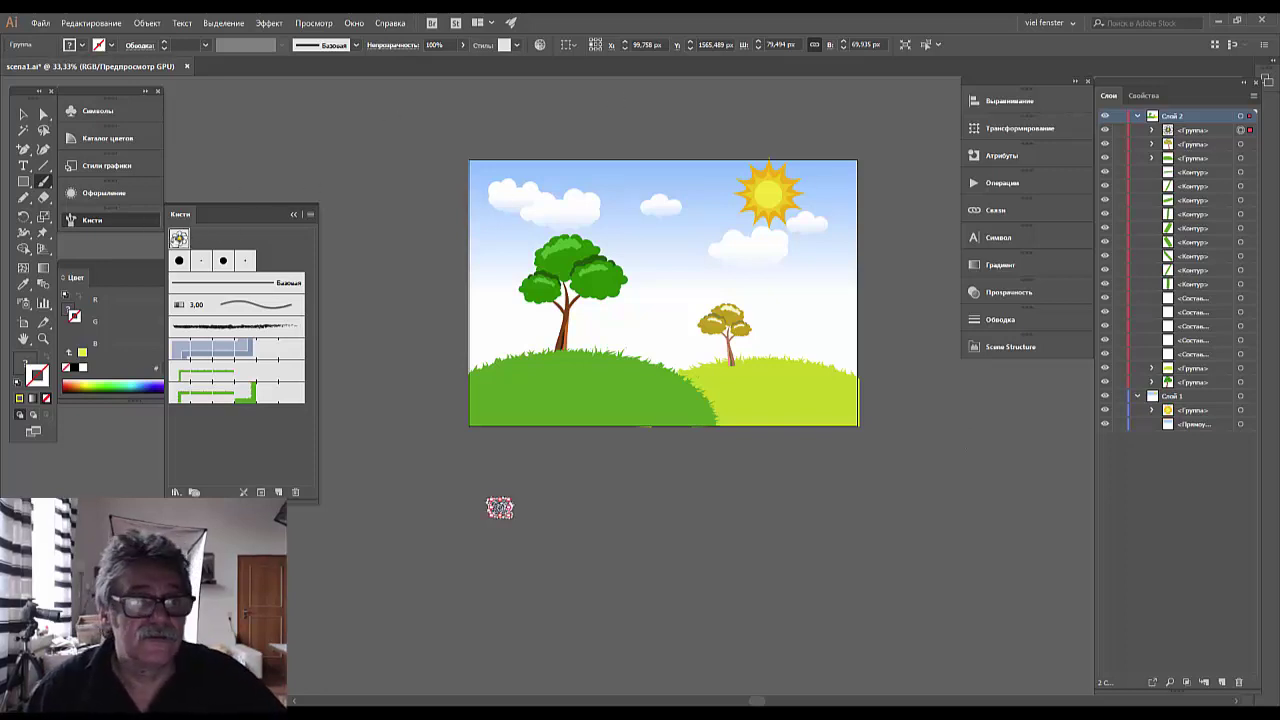
pyautogui.doubleClick(179, 238)
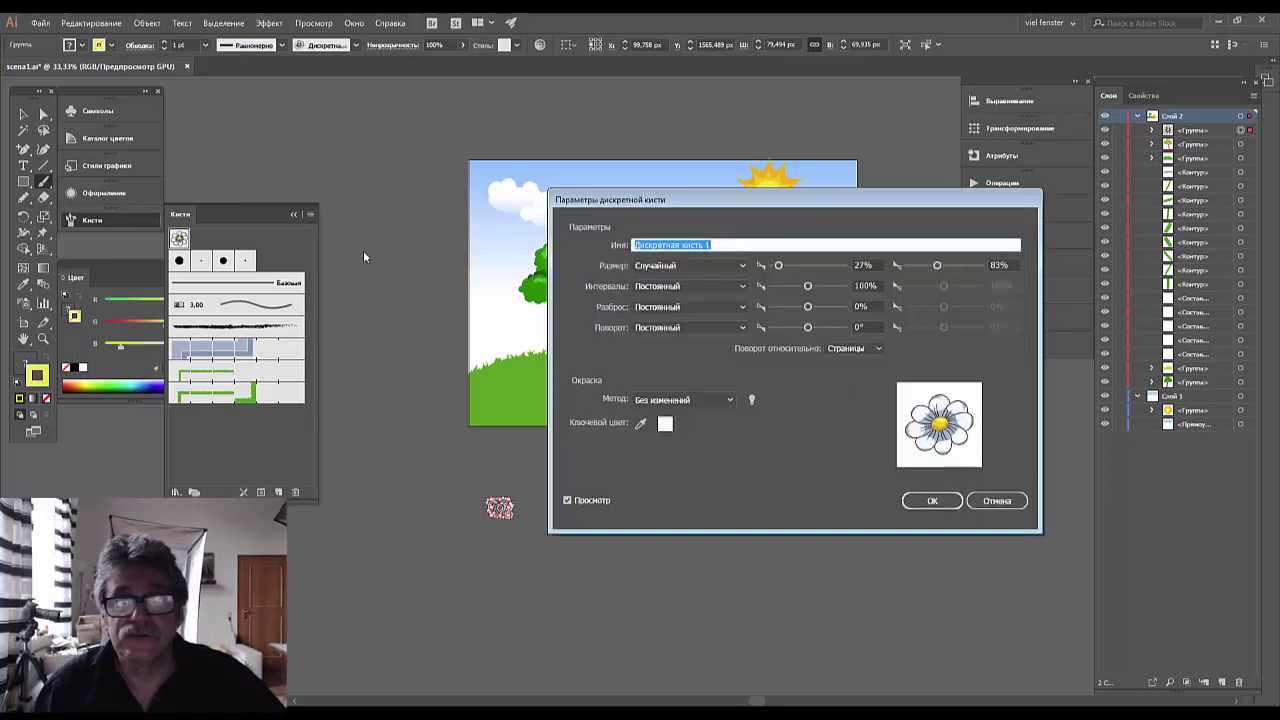
pyautogui.moveTo(937, 266); pyautogui.dragTo(942, 268)
pyautogui.moveTo(779, 268); pyautogui.dragTo(777, 270)
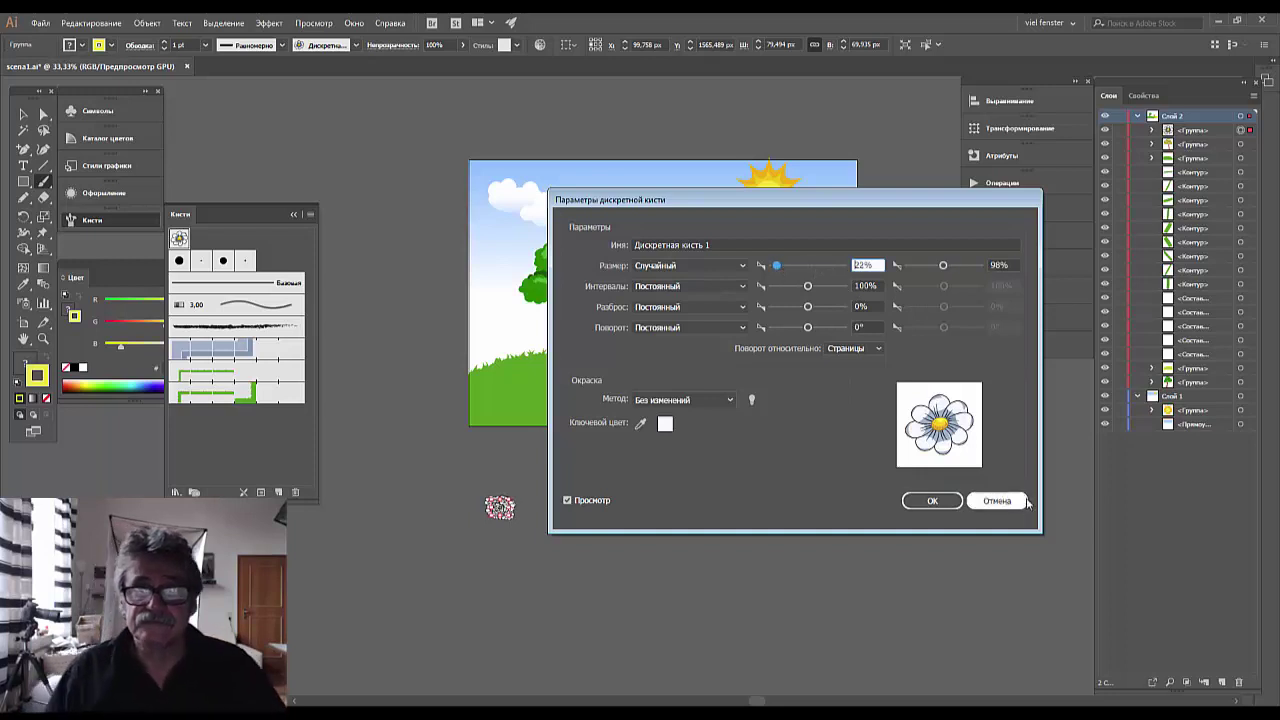
pyautogui.click(690, 286)
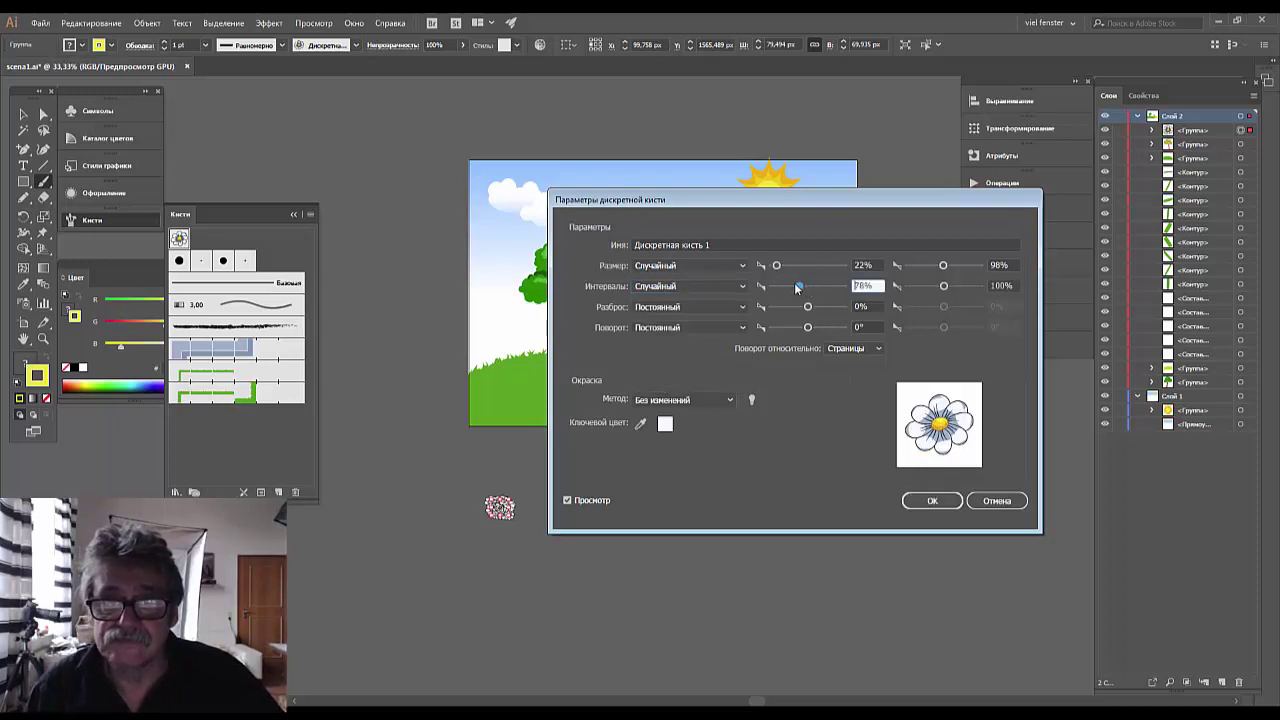
pyautogui.moveTo(807, 287); pyautogui.dragTo(793, 287)
pyautogui.click(943, 501)
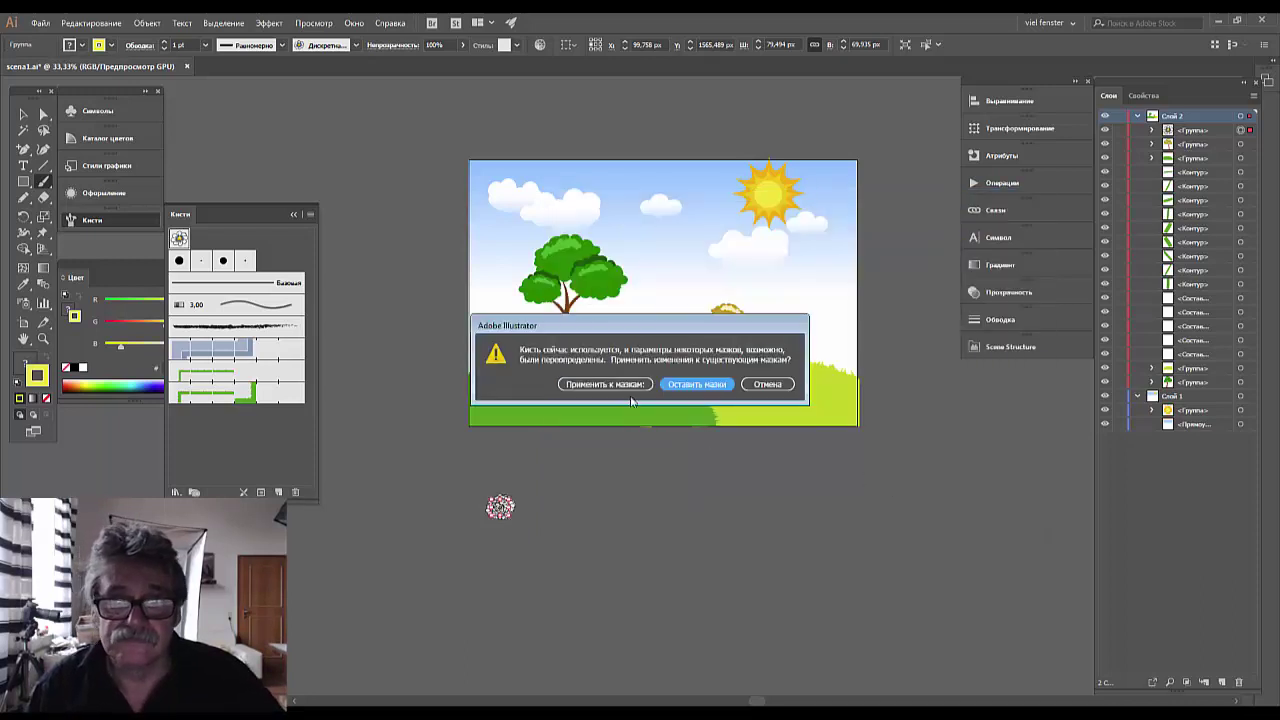
# Keep existing strokes unchanged and stamp varied daisies across the dark-green hill
pyautogui.click(686, 388)
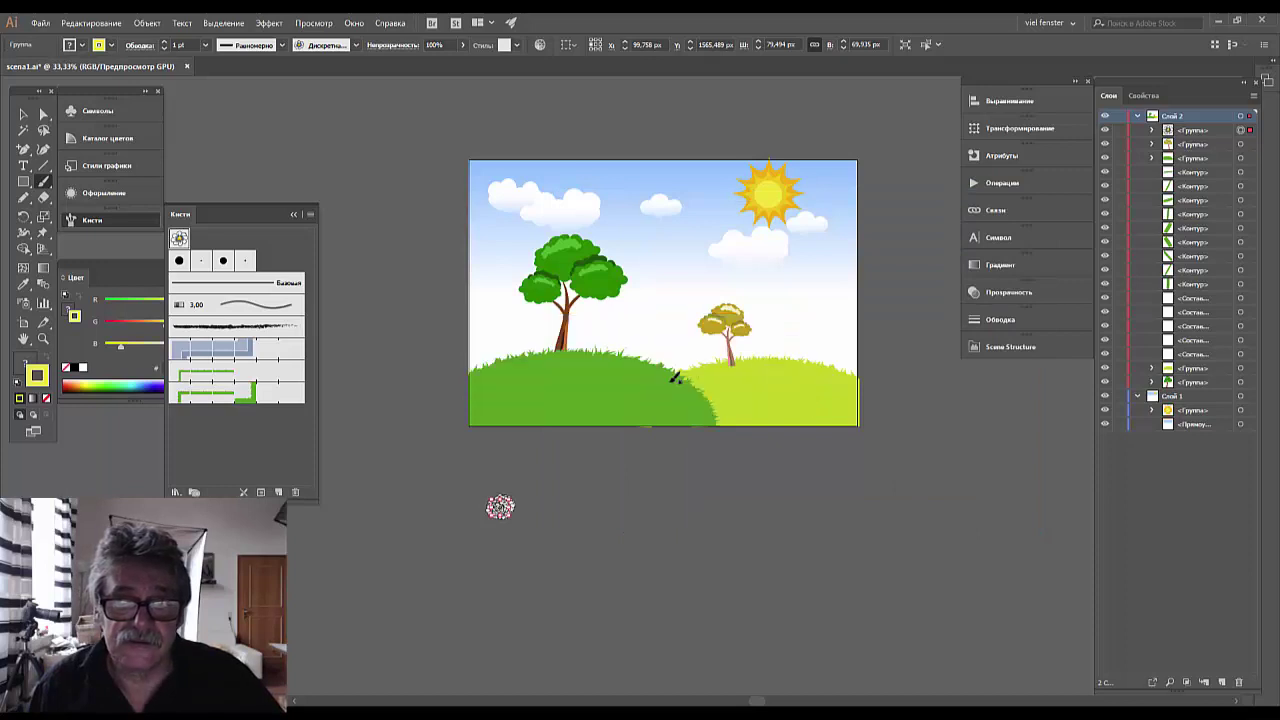
pyautogui.moveTo(498, 372); pyautogui.dragTo(505, 374)
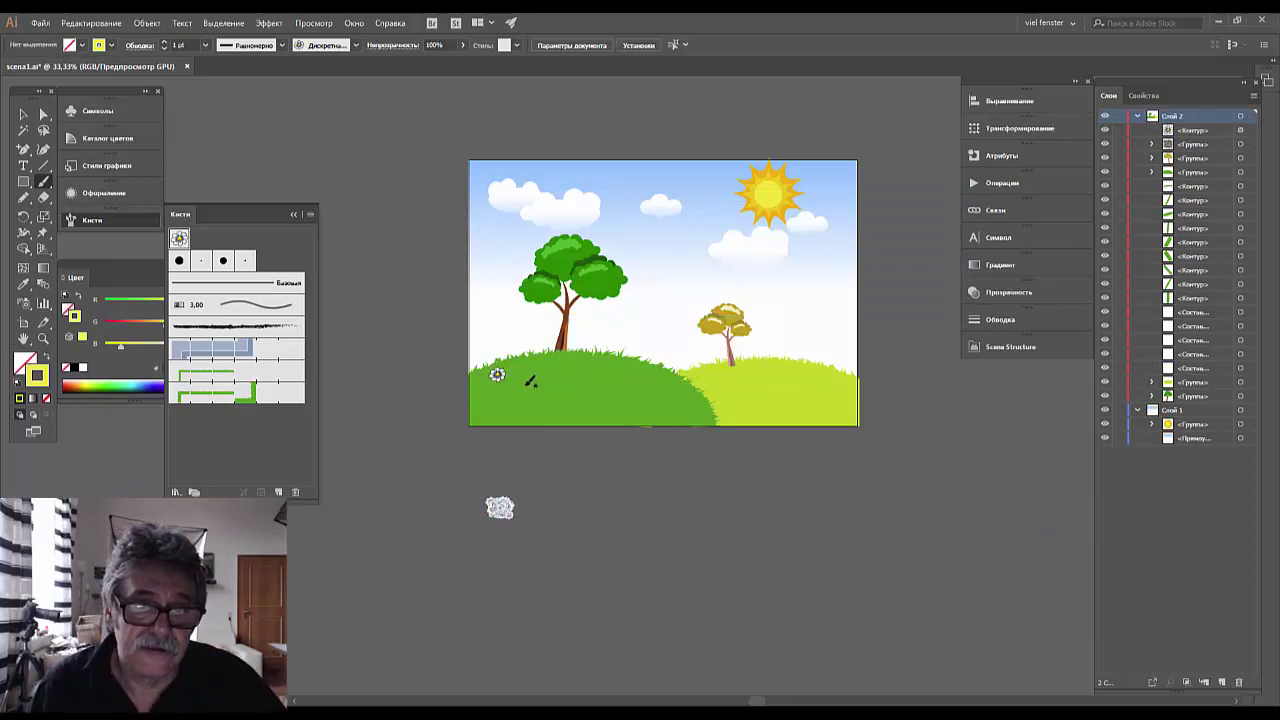
pyautogui.click(525, 385)
pyautogui.click(545, 367)
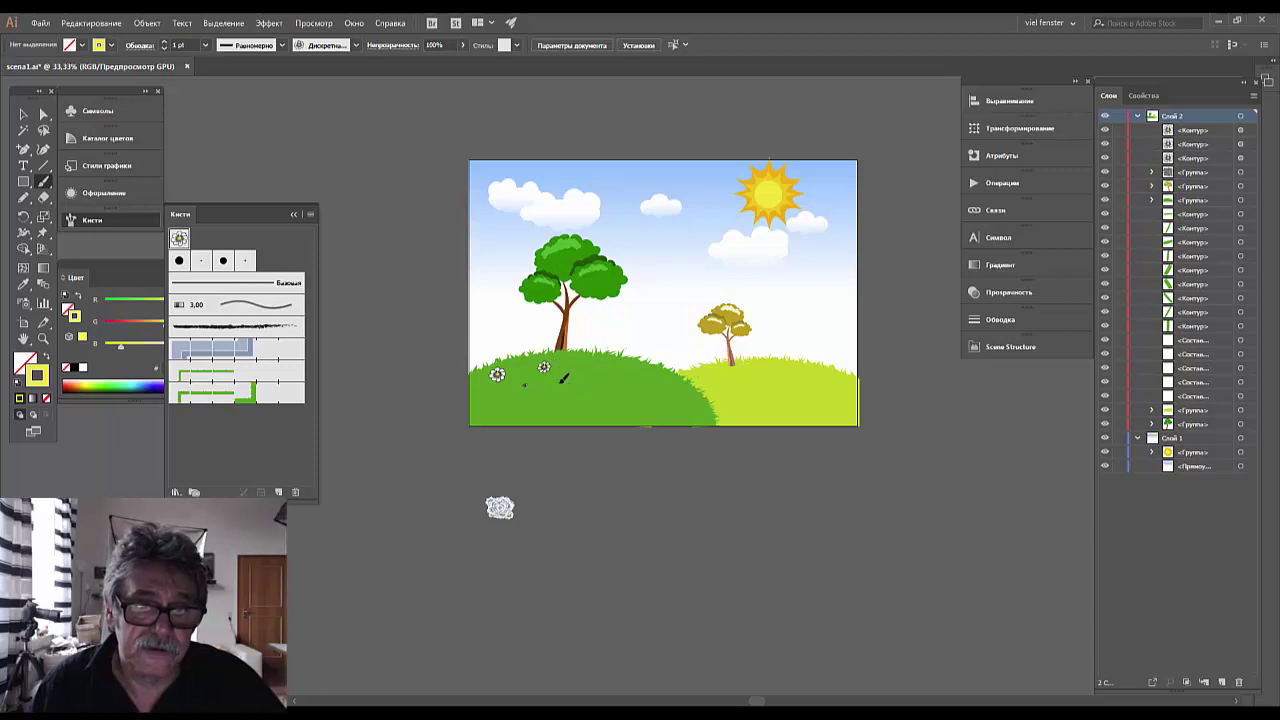
pyautogui.click(559, 382)
pyautogui.click(514, 402)
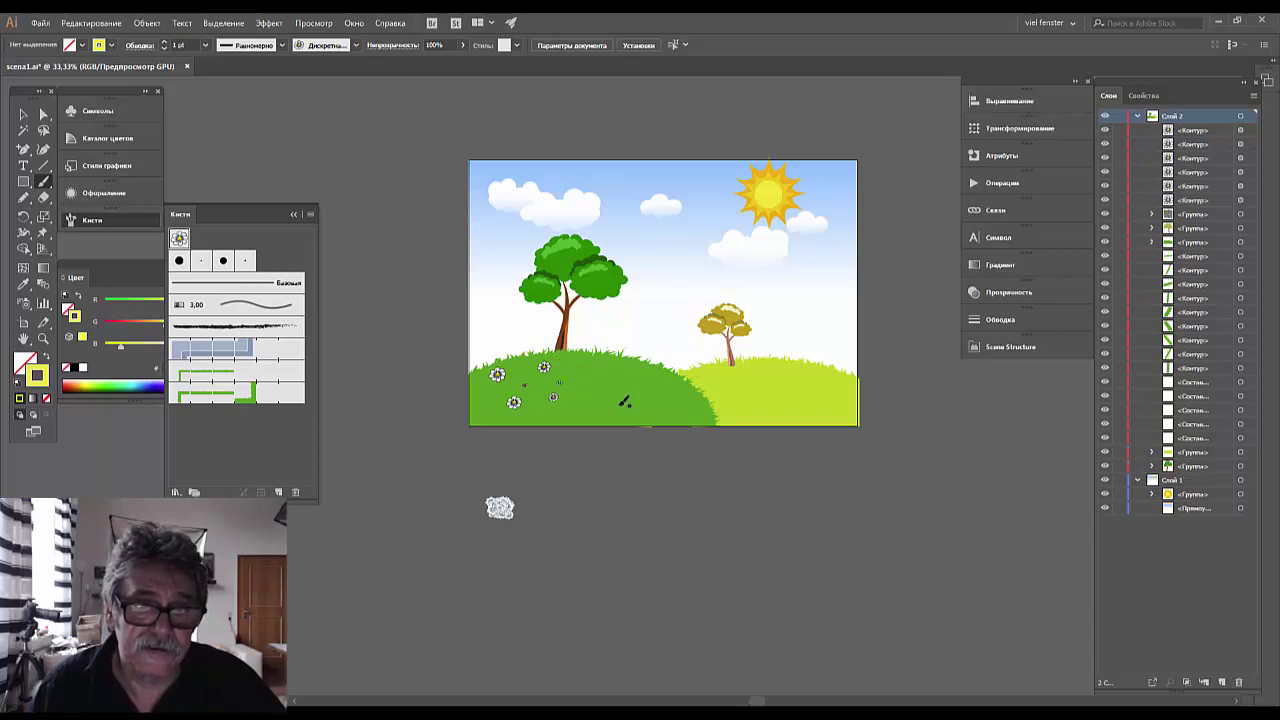
pyautogui.click(605, 373)
pyautogui.click(636, 407)
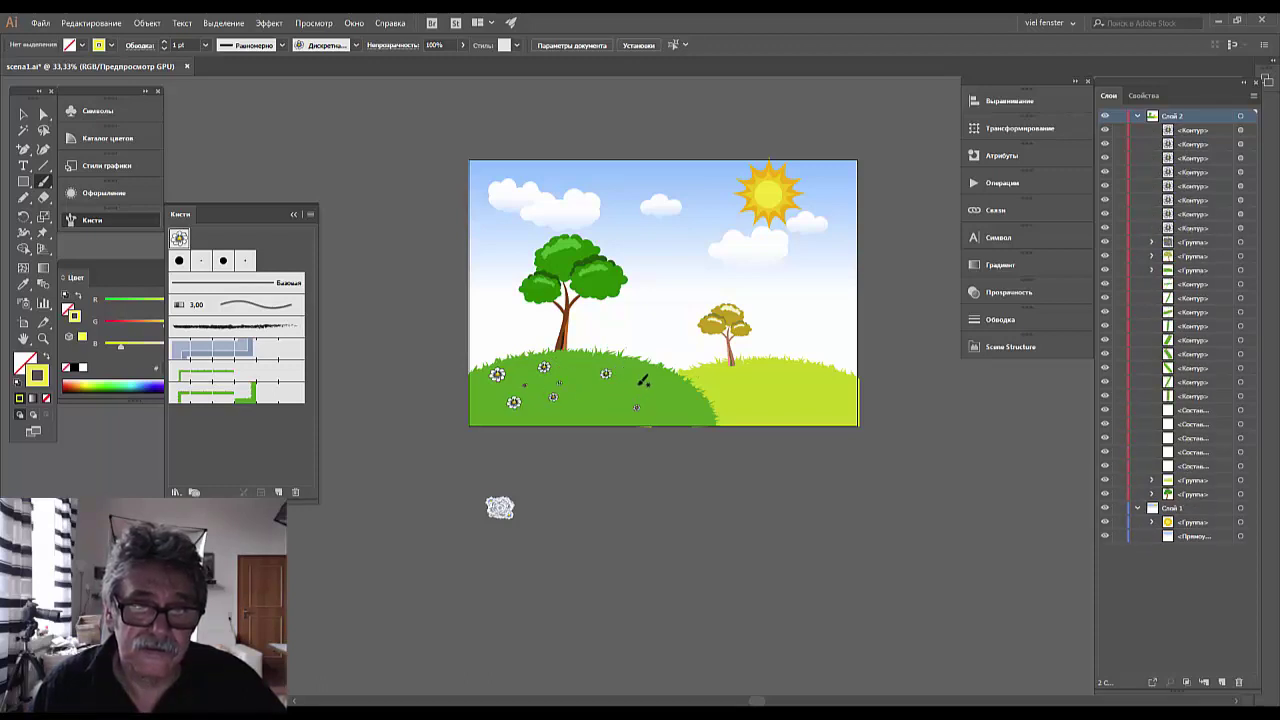
pyautogui.click(637, 384)
pyautogui.click(582, 412)
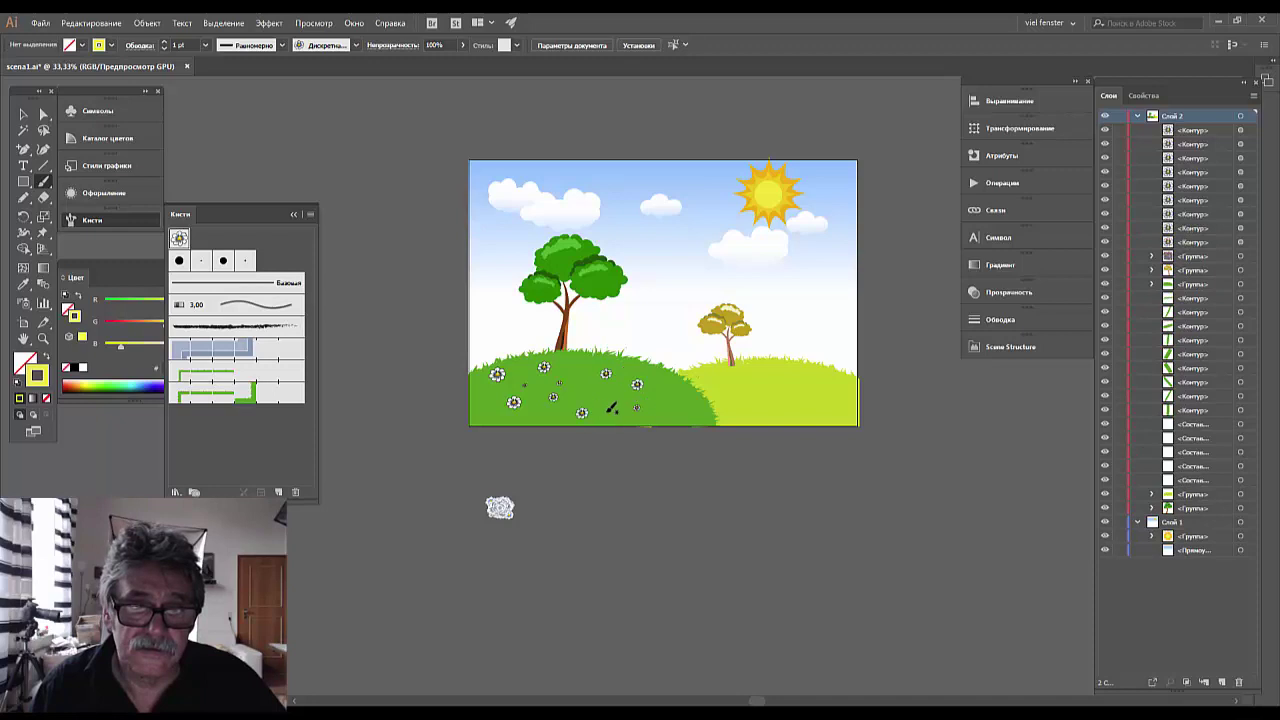
pyautogui.click(668, 411)
pyautogui.click(670, 382)
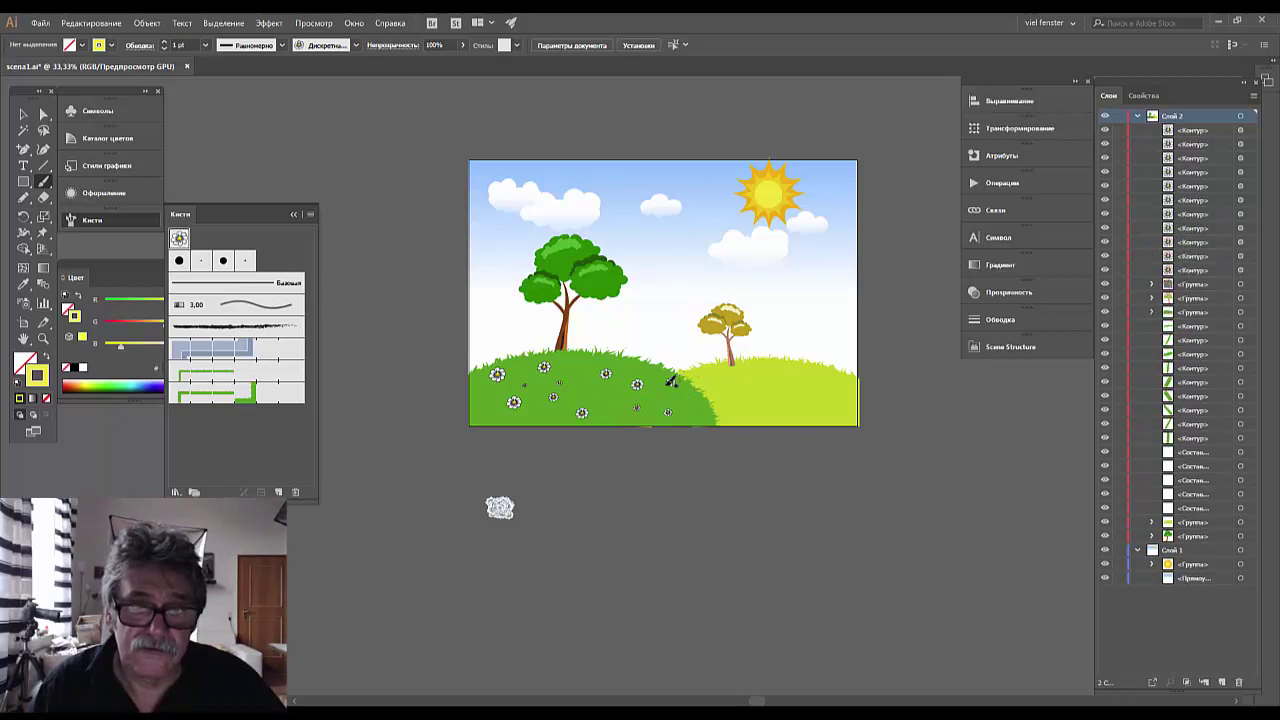
# Stamp varied daisies across the light-green hill
pyautogui.click(845, 396)
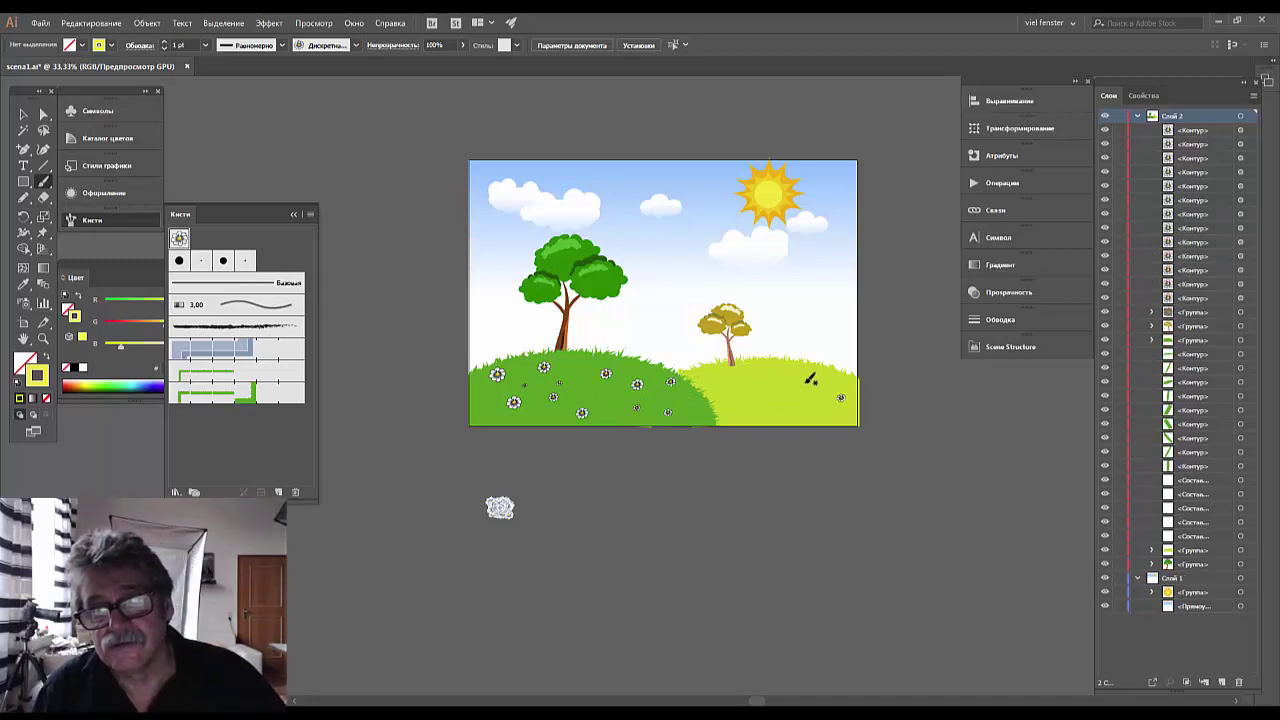
pyautogui.click(802, 380)
pyautogui.click(792, 389)
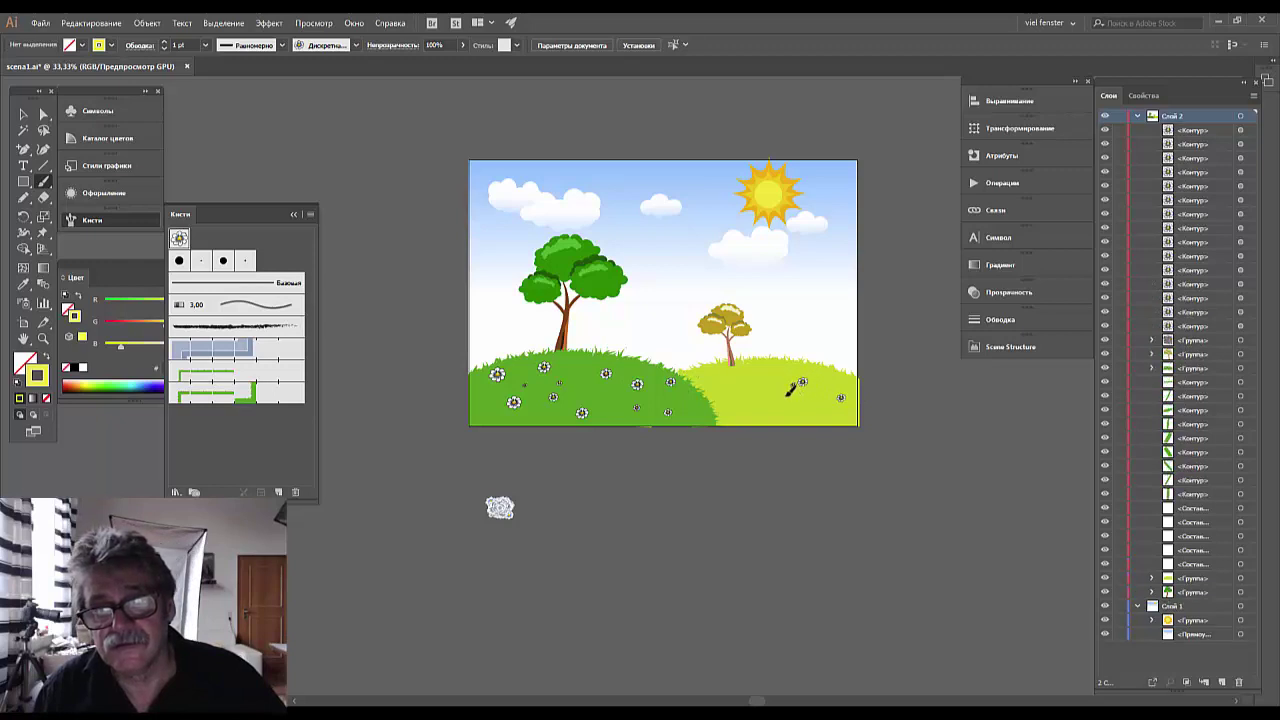
pyautogui.click(752, 377)
pyautogui.click(740, 410)
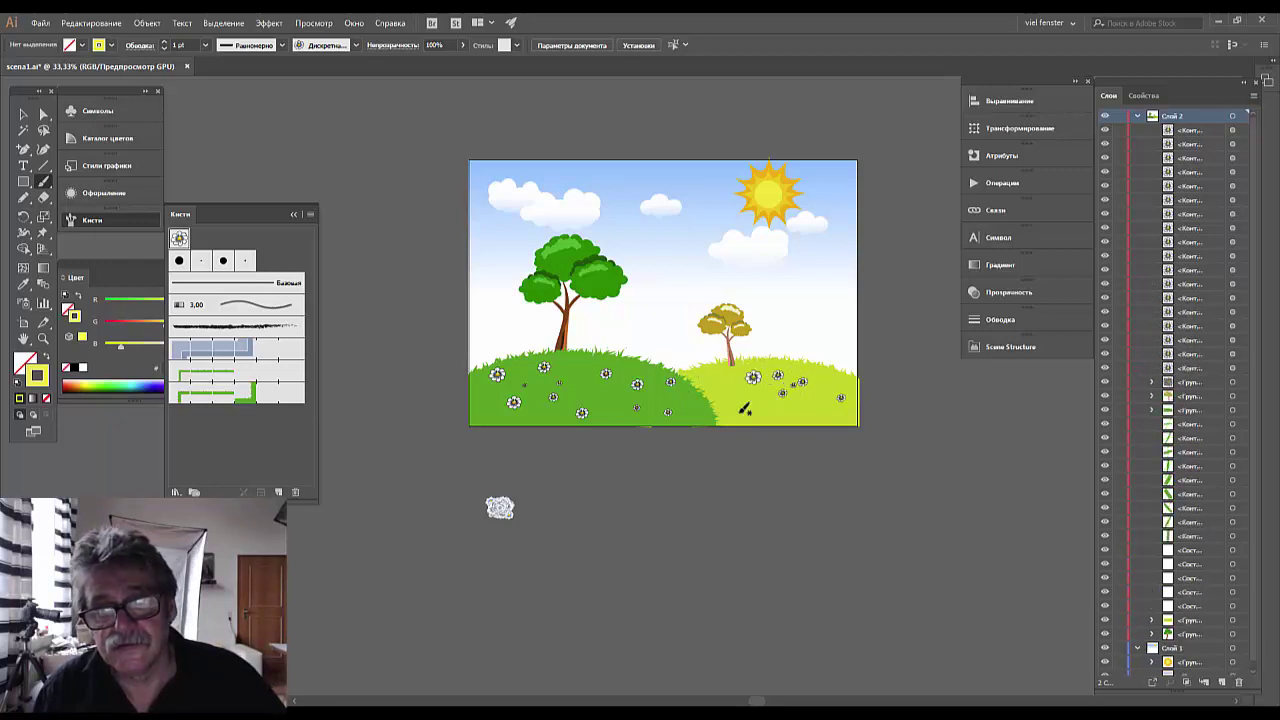
pyautogui.click(718, 379)
pyautogui.click(777, 376)
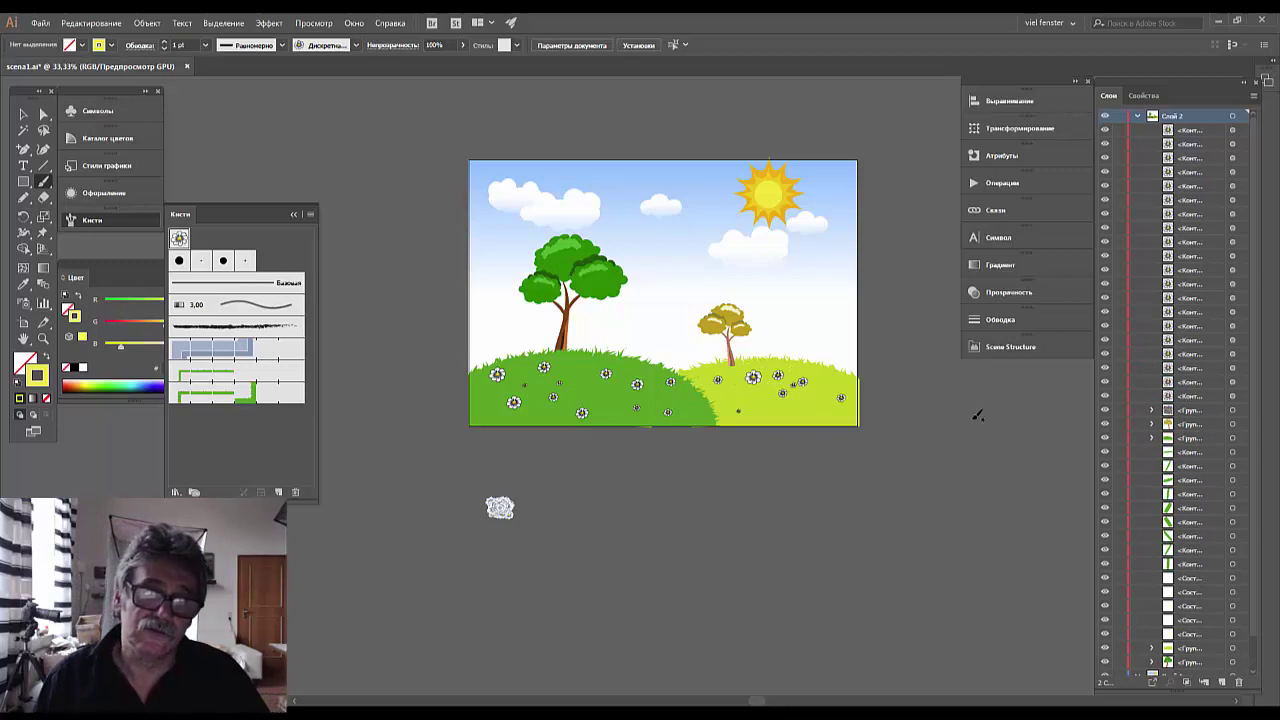
# Undo the daisies on the light-green hill
pyautogui.hotkey('ctrl', 'z')
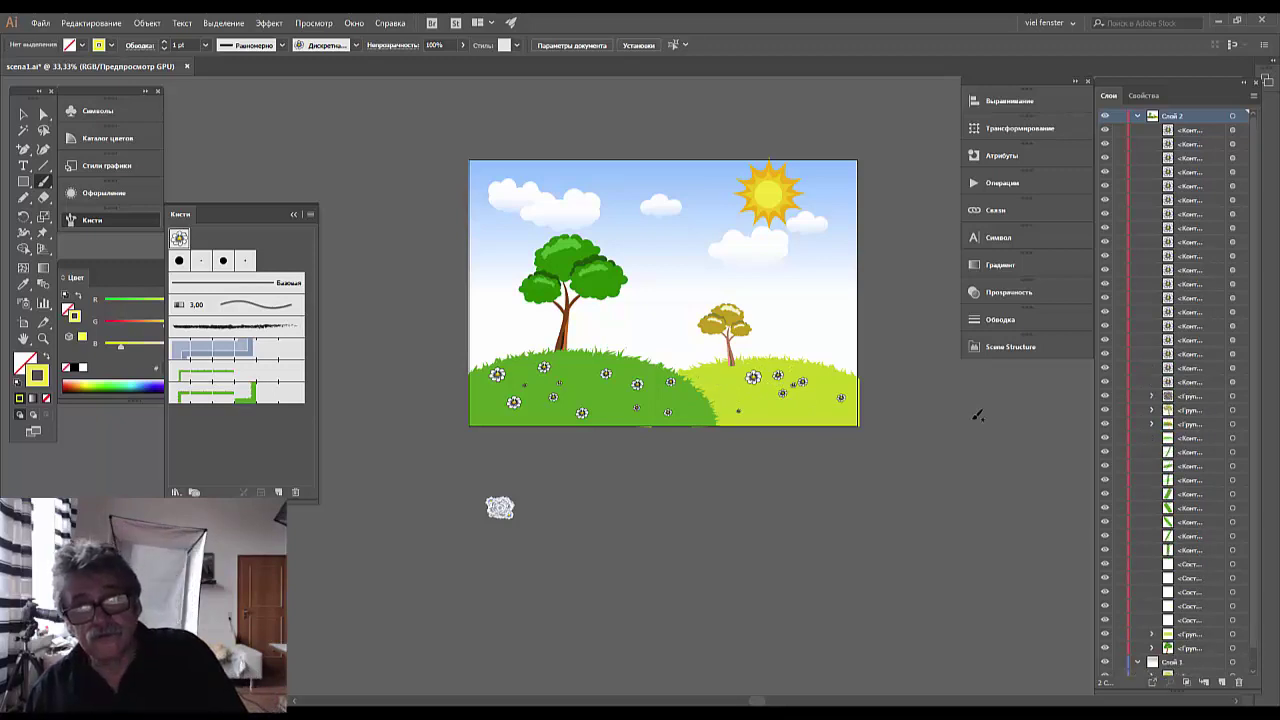
pyautogui.hotkey('ctrl', 'z')
pyautogui.hotkey('ctrl', 'z')
pyautogui.hotkey('ctrl', 'z')
pyautogui.hotkey('ctrl', 'z')
pyautogui.hotkey('ctrl', 'z')
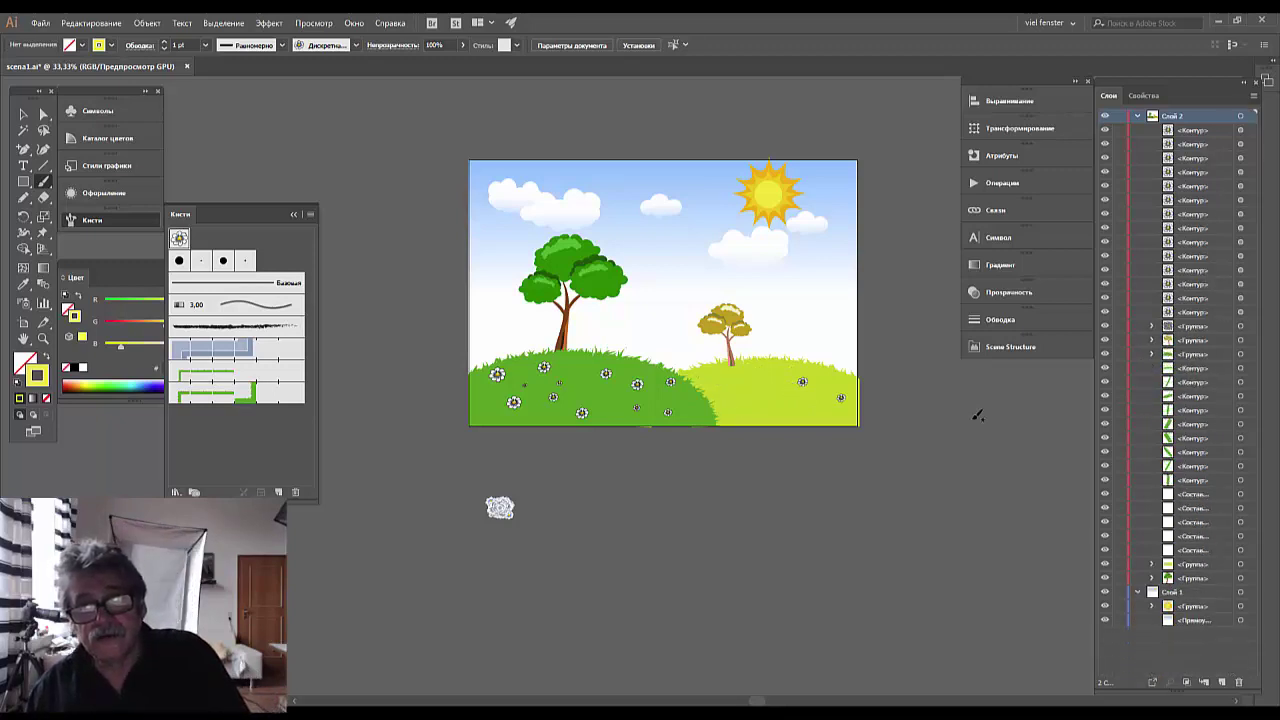
pyautogui.hotkey('ctrl', 'z')
pyautogui.hotkey('ctrl', 'z')
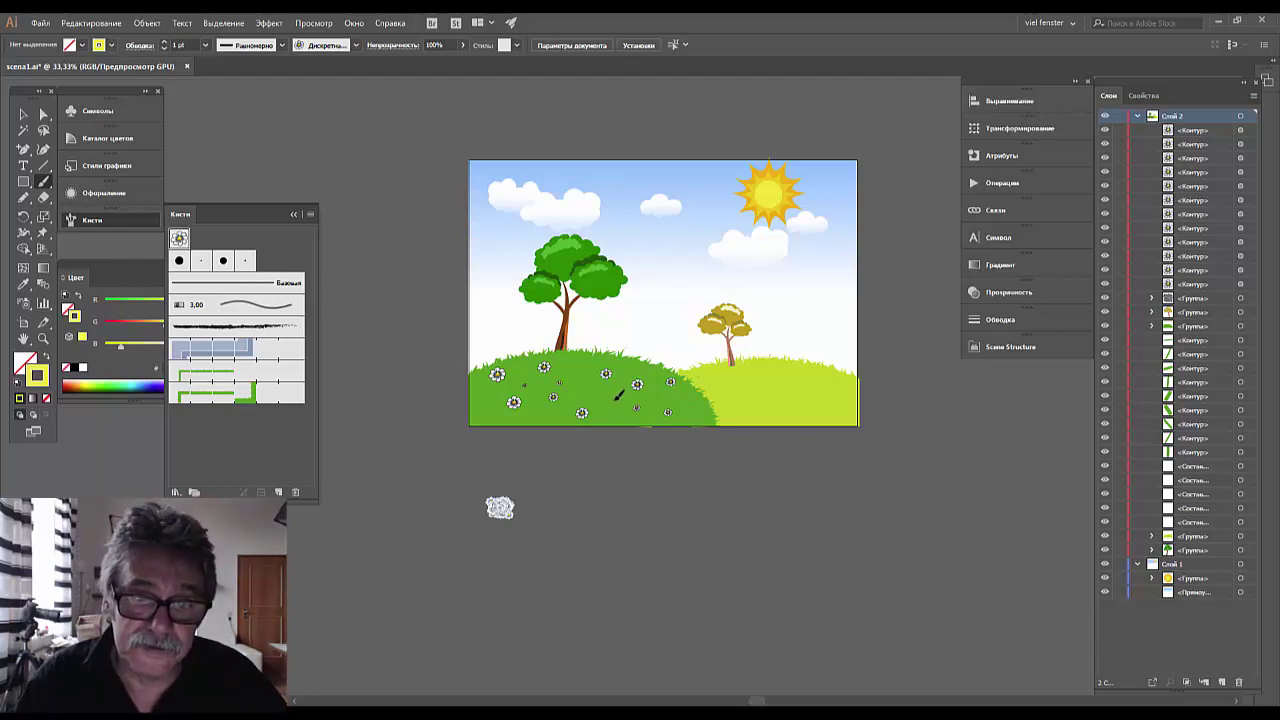
# Paint three more daisies on the dark-green hill
pyautogui.moveTo(624, 398); pyautogui.dragTo(640, 406)
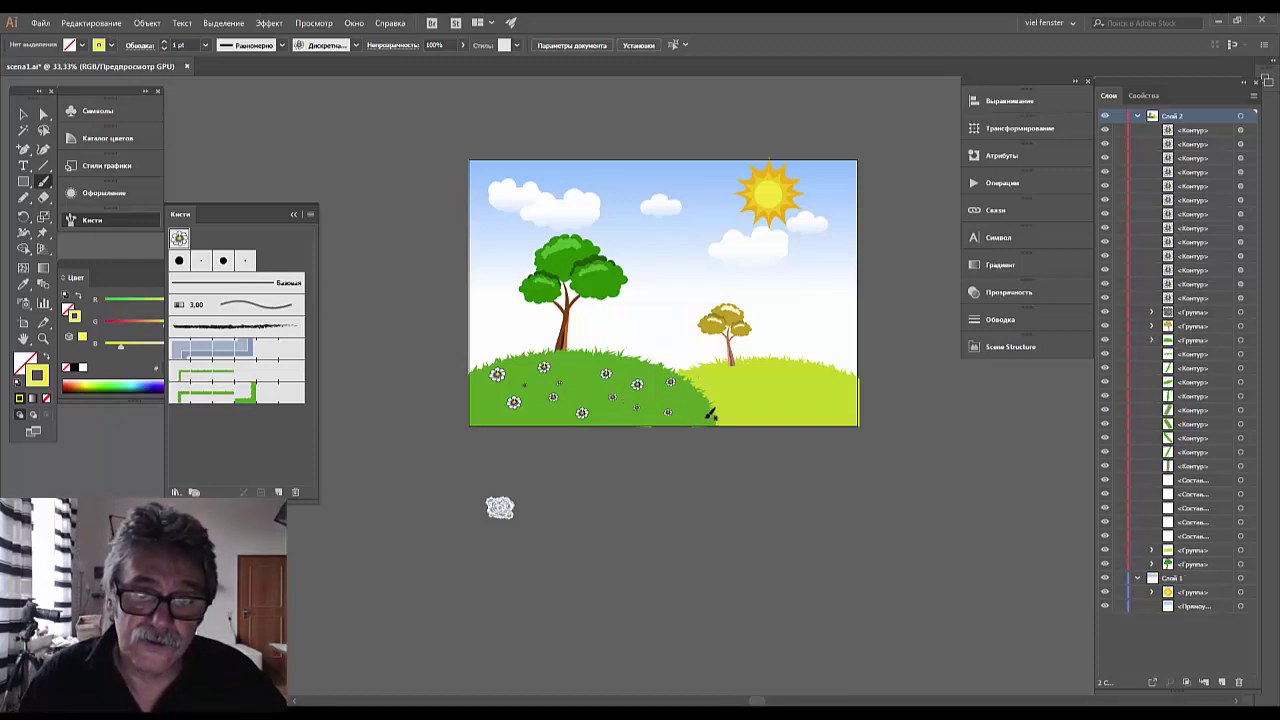
pyautogui.moveTo(720, 418); pyautogui.dragTo(722, 419)
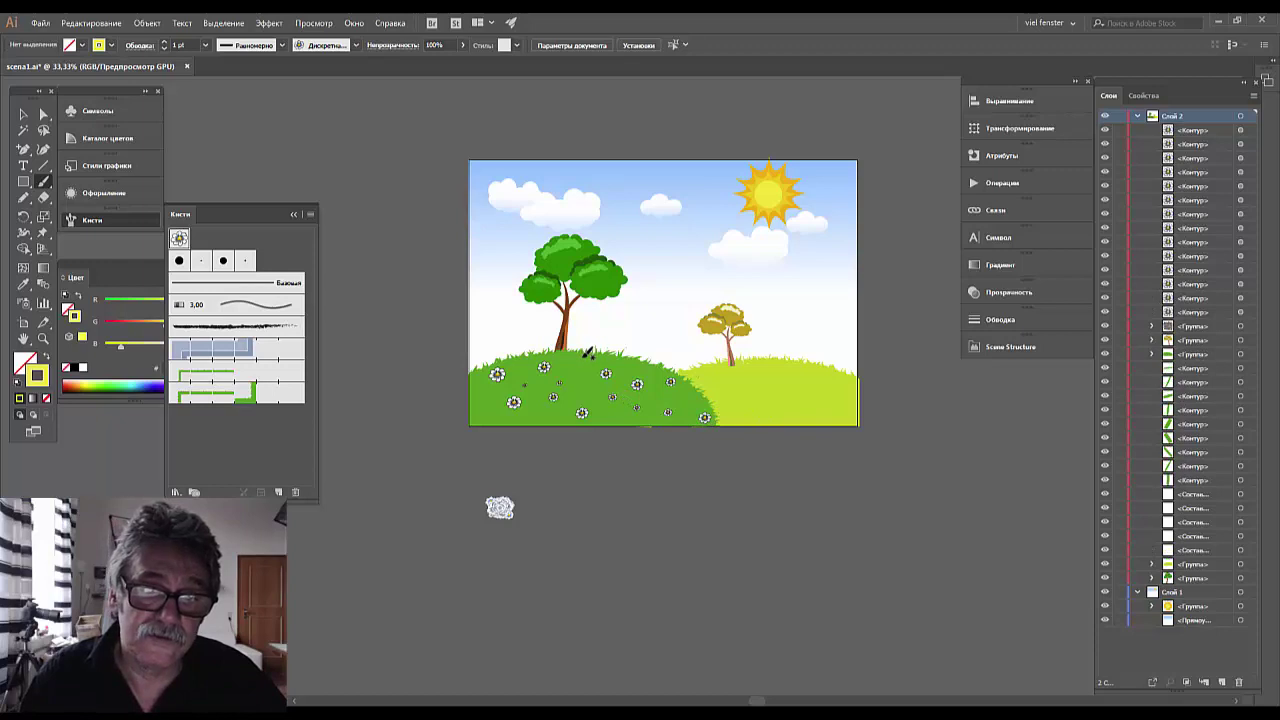
pyautogui.moveTo(591, 362); pyautogui.dragTo(594, 363)
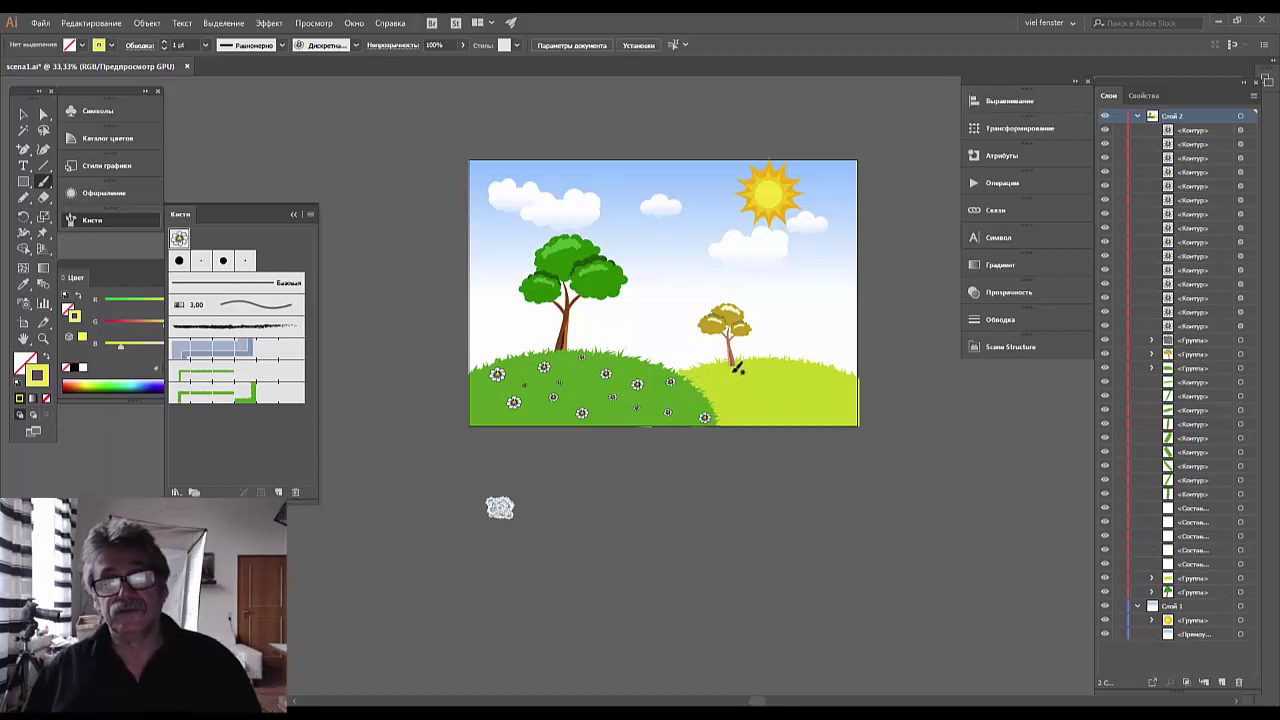